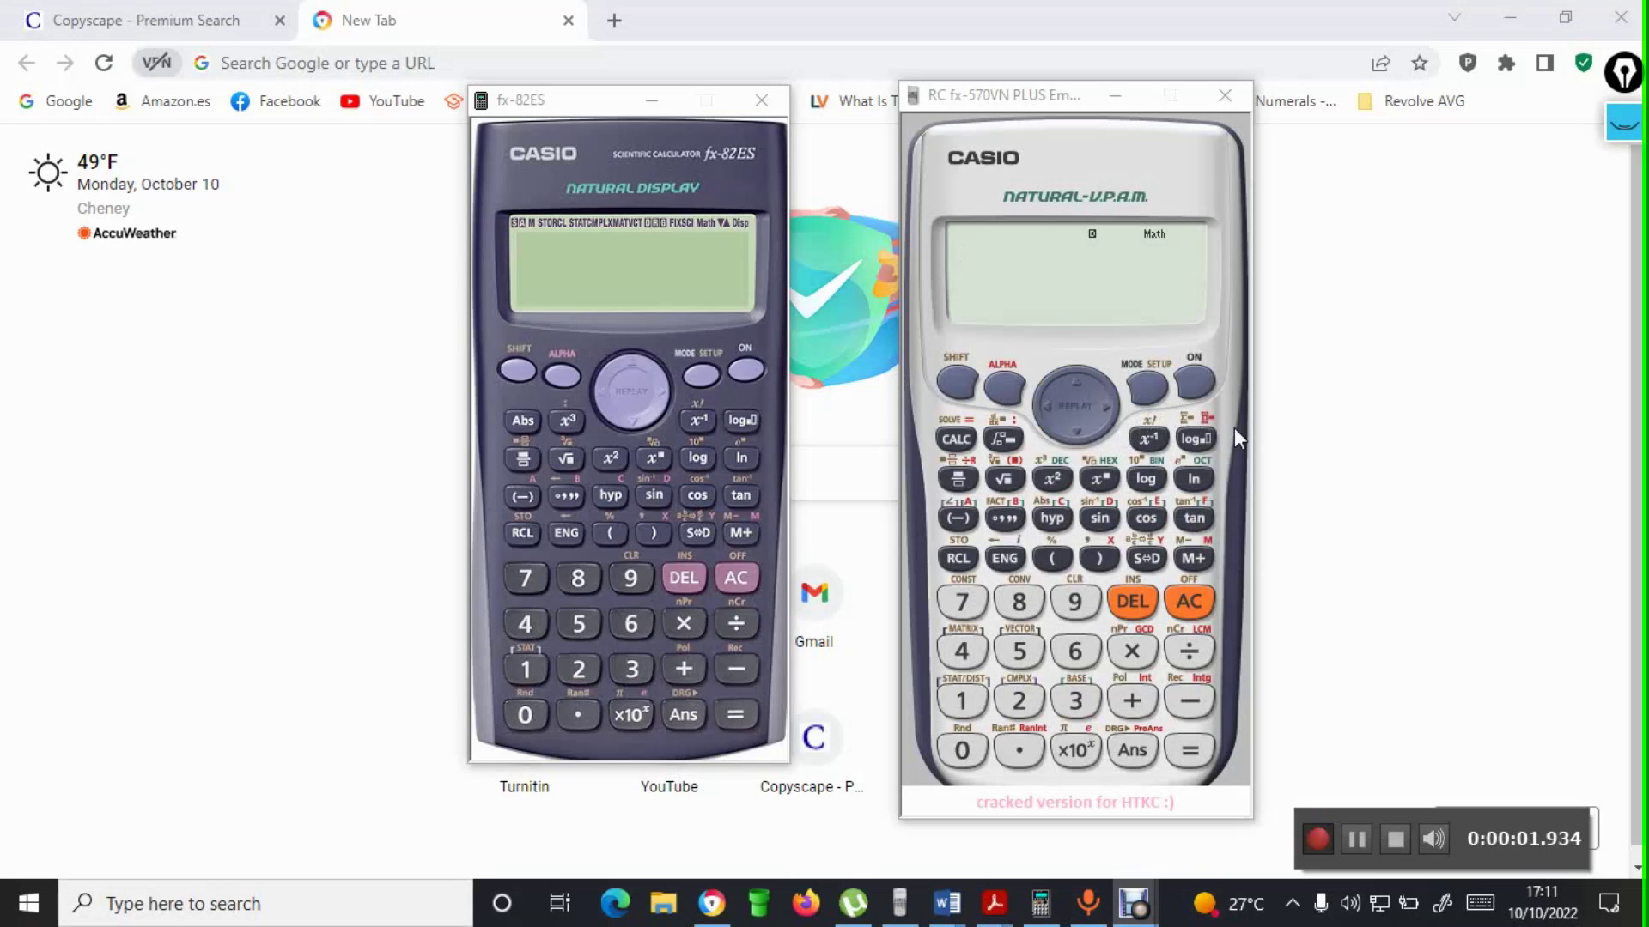
- Open the microphone connection app and place the fx-82ES and fx-570VN PLUS side by side
left_click(1088, 917)
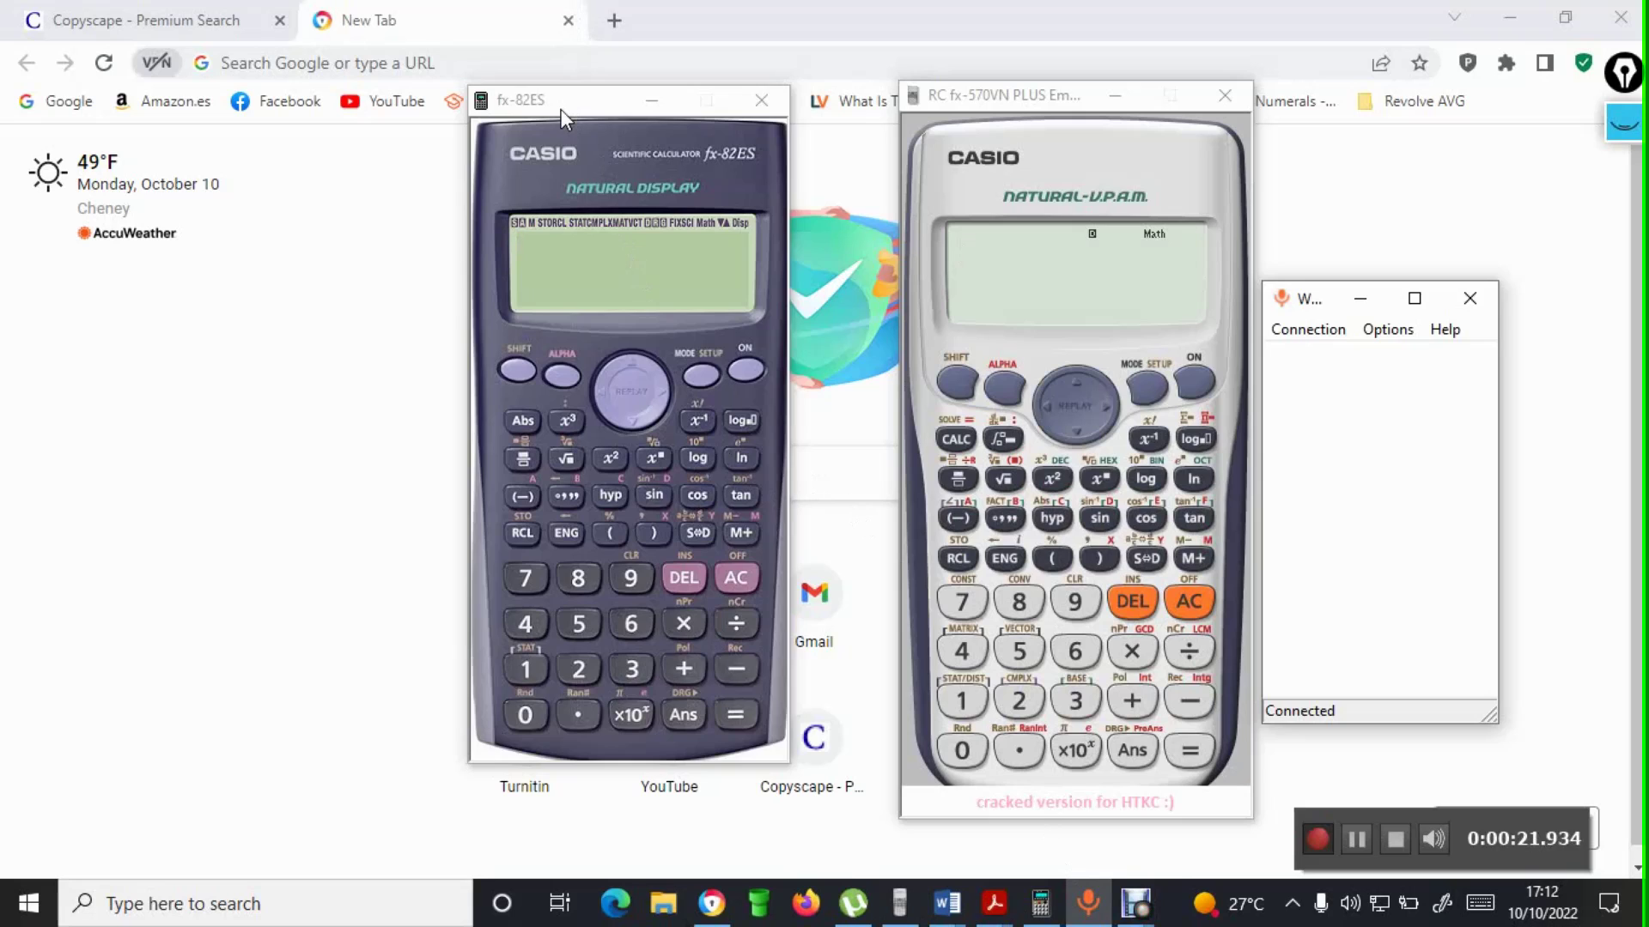
left_click_drag(559, 110, 547, 77)
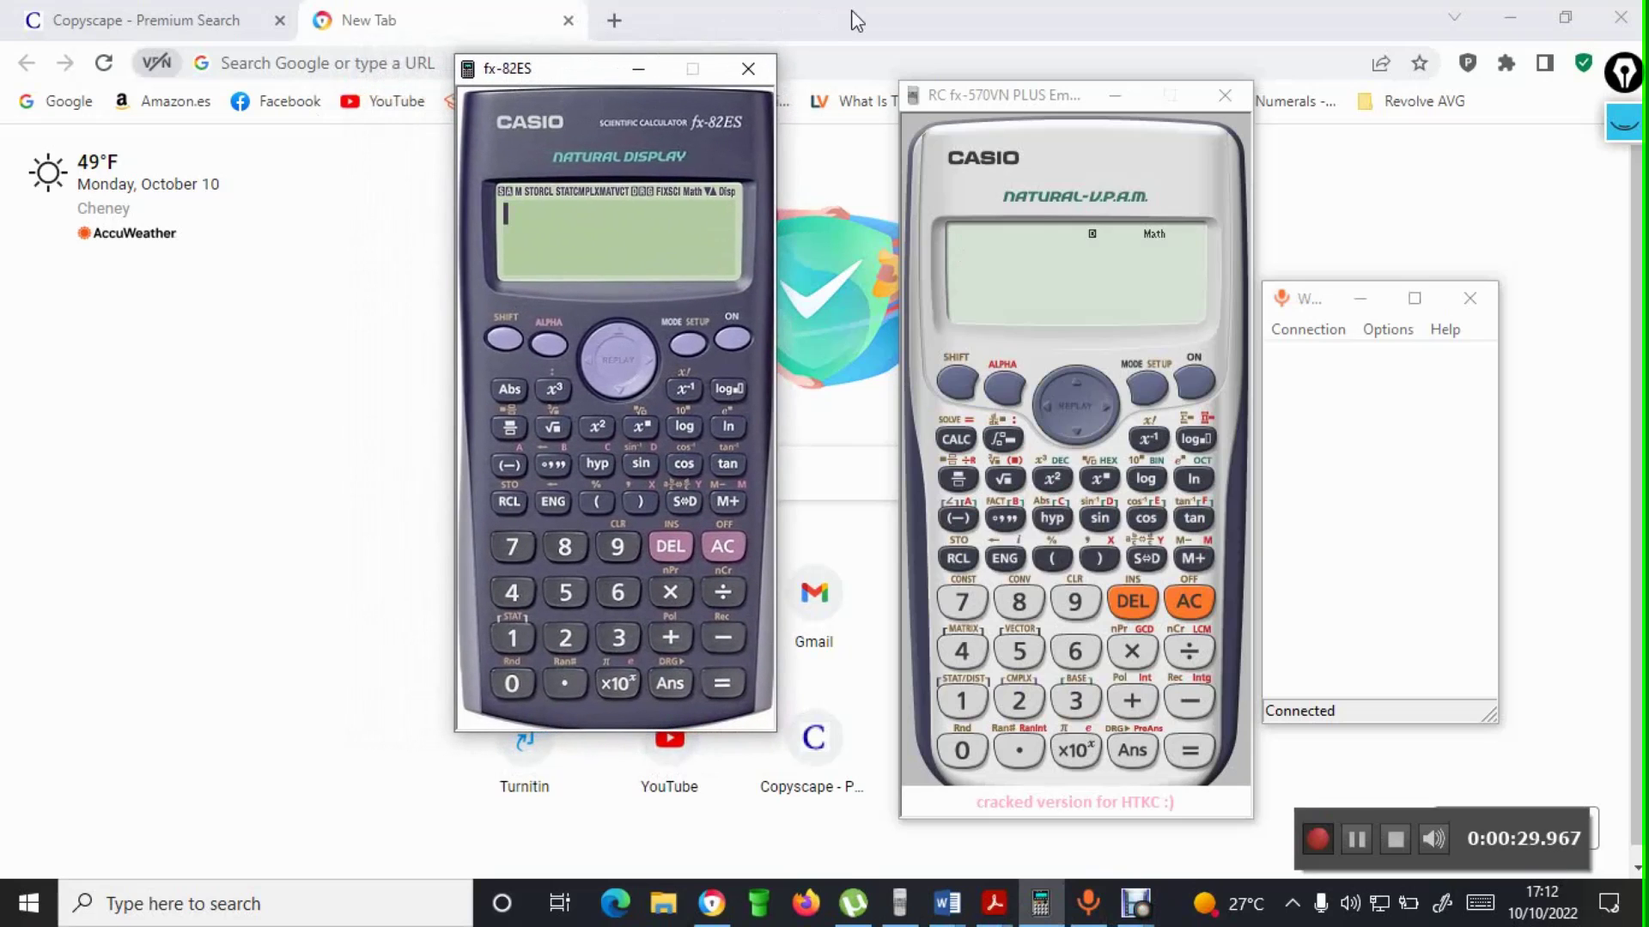
mouse_move(984, 94)
left_mouse_down()
mouse_move(1000, 89)
mouse_move(966, 74)
left_mouse_up()
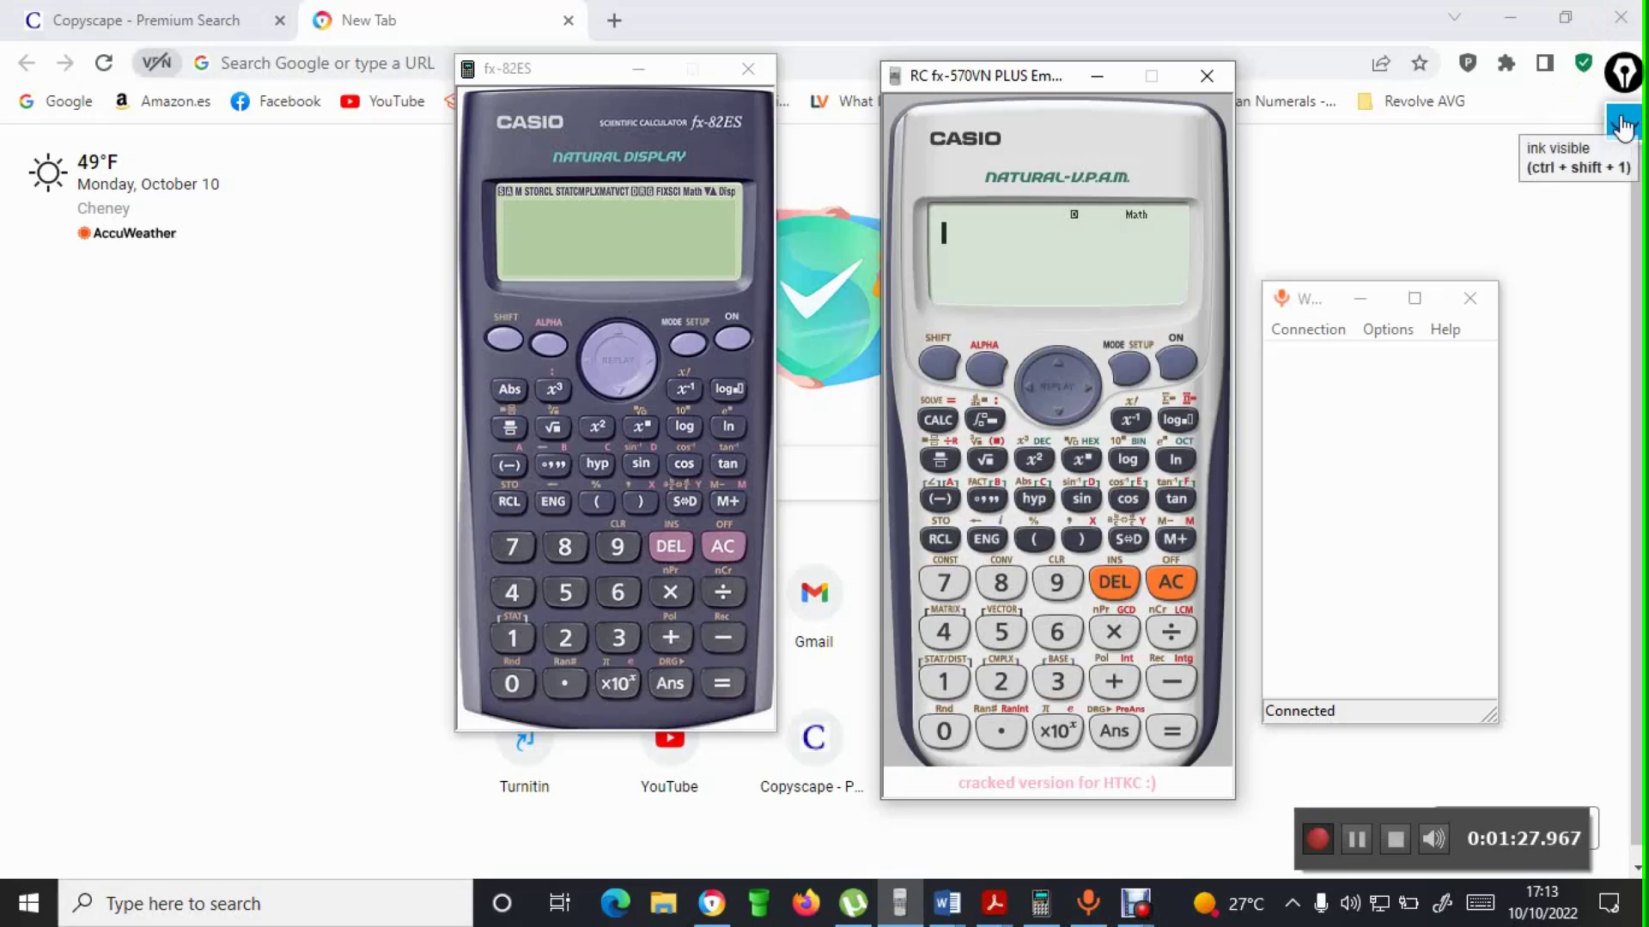
- Expand the full set of screen annotation tools
left_click(1622, 126)
- With the pink highlighter, draw a loop on the left and mark the ln key on both calculators
left_click(1624, 303)
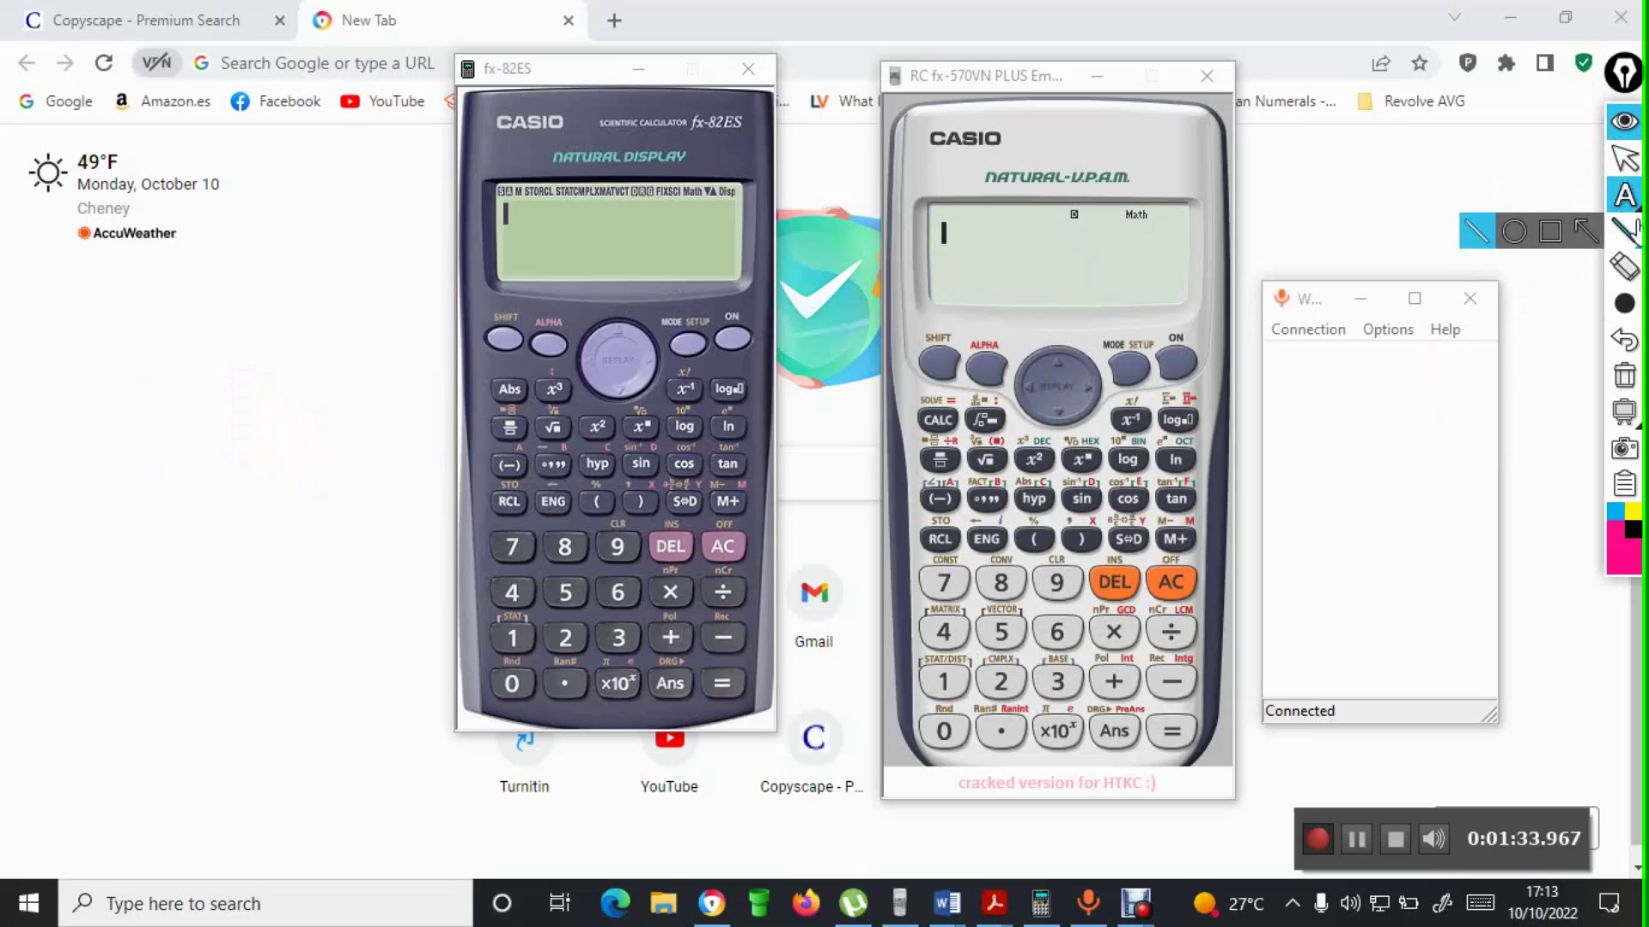
mouse_move(1624, 204)
left_click(1509, 196)
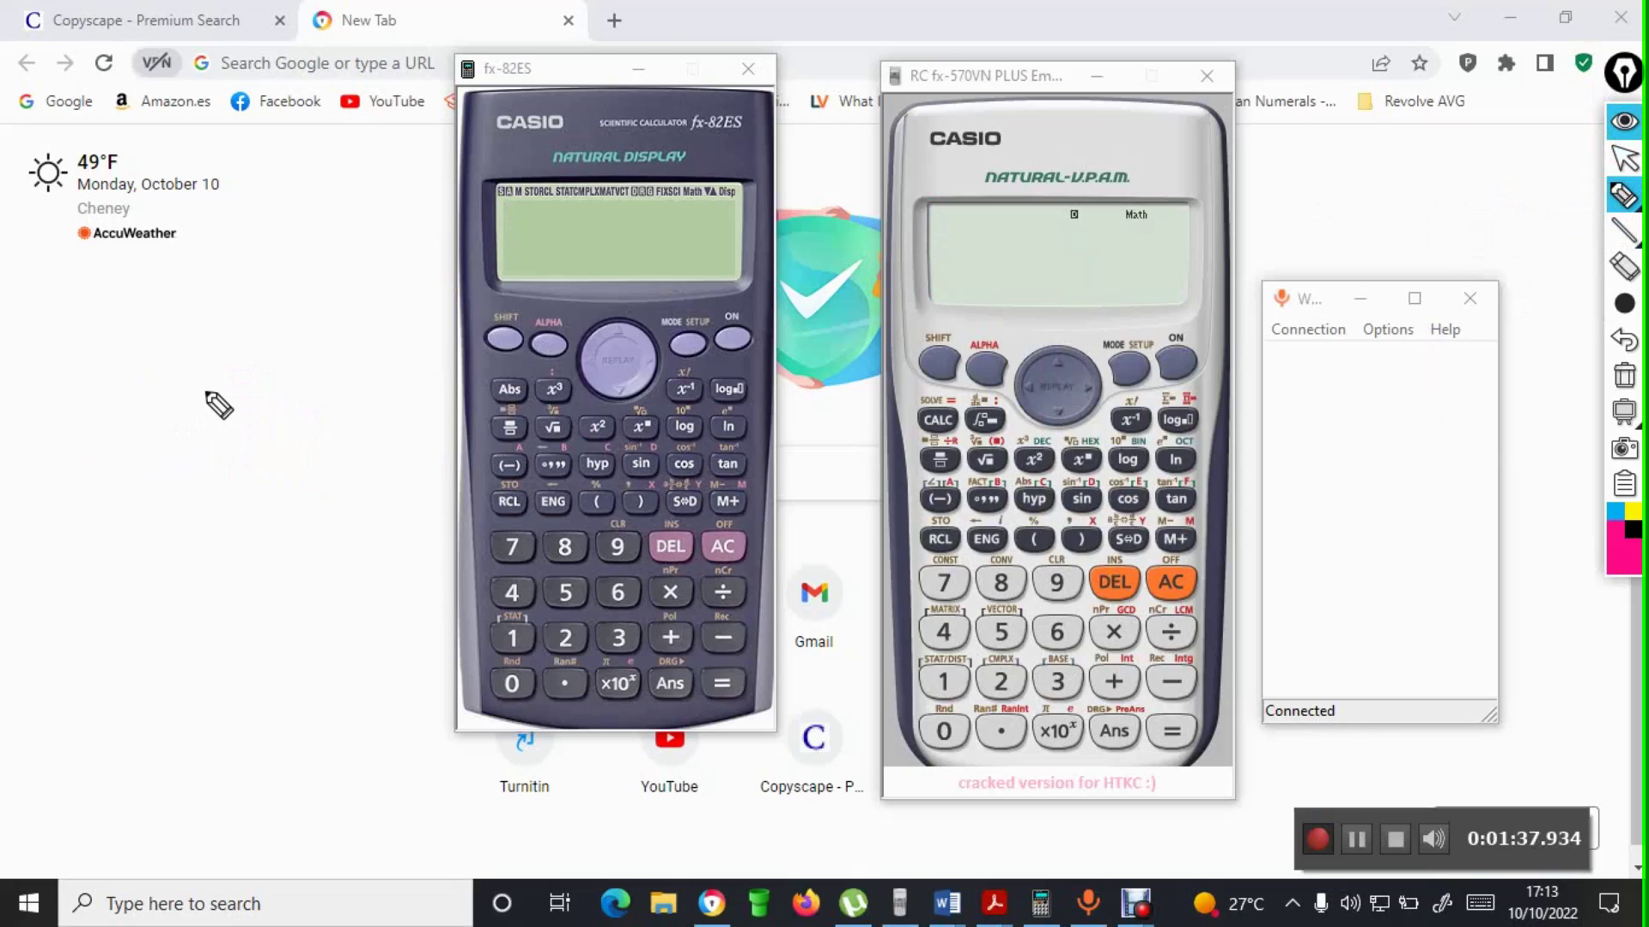
mouse_move(205, 393)
left_mouse_down()
mouse_move(250, 333)
mouse_move(191, 336)
mouse_move(208, 426)
mouse_move(256, 461)
left_mouse_up()
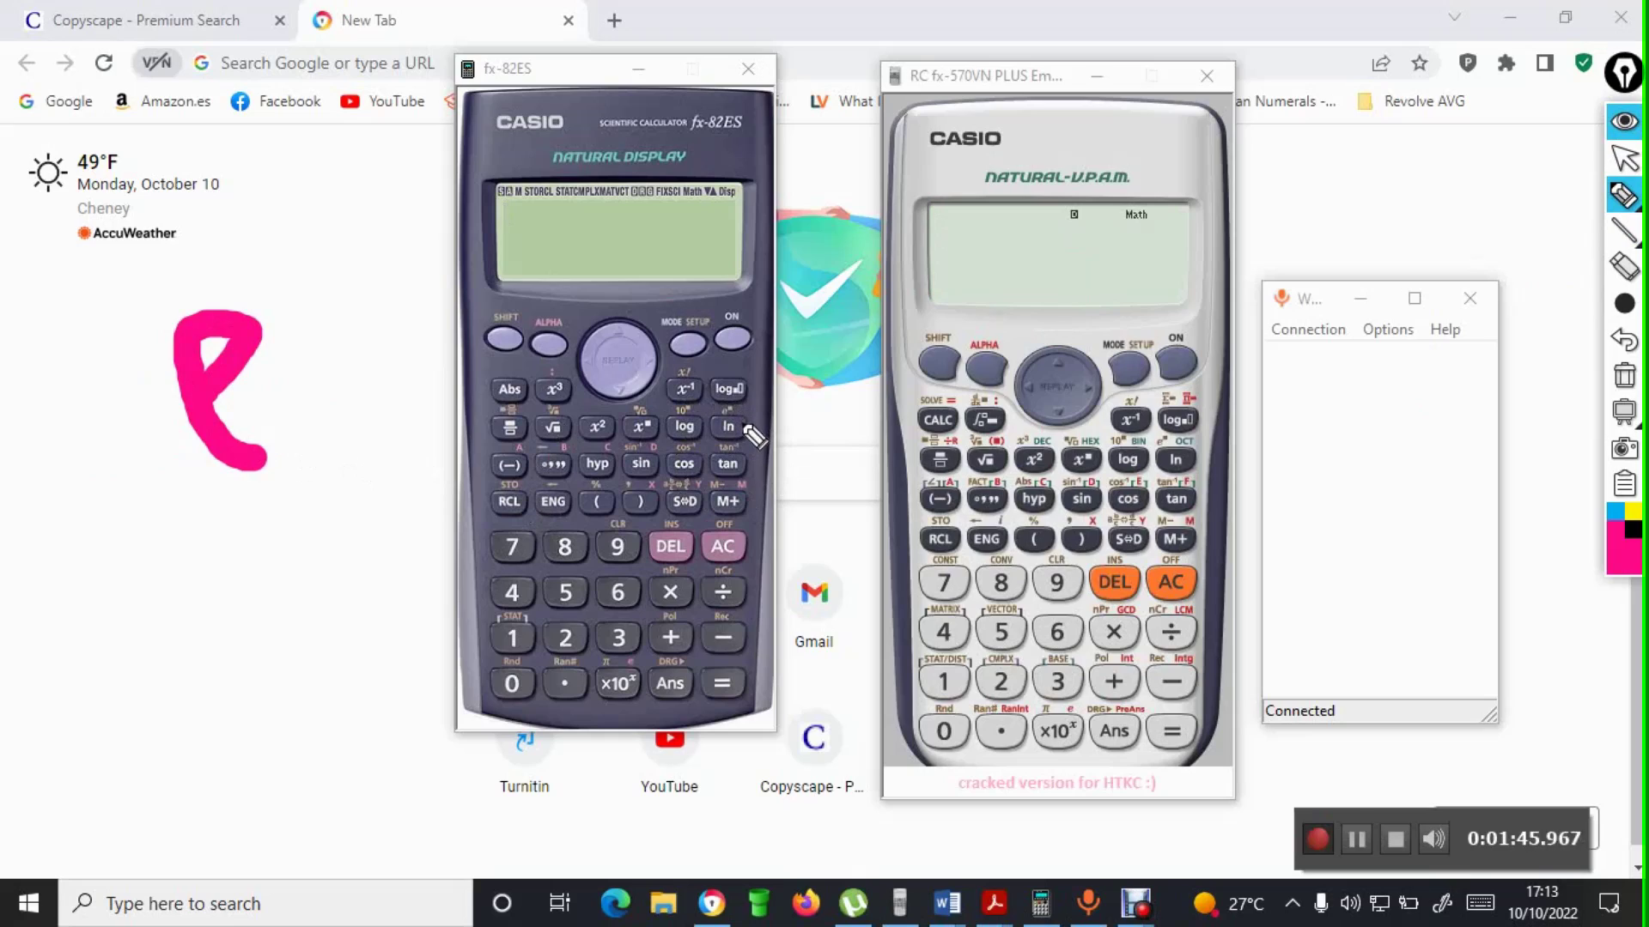
left_click_drag(741, 421, 782, 396)
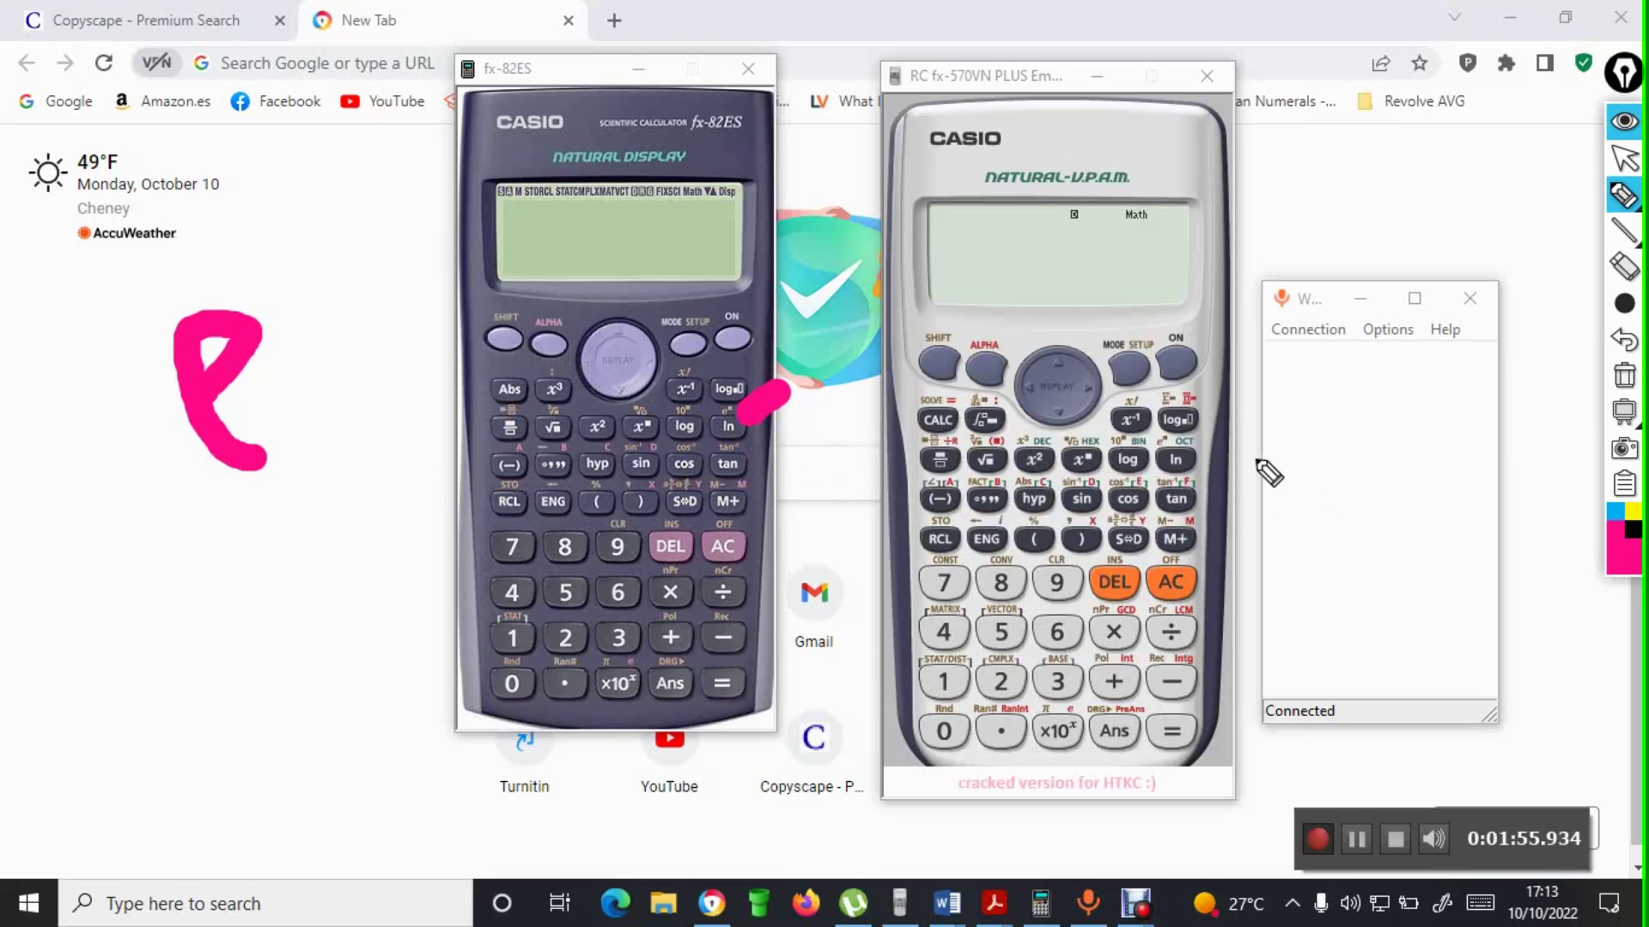
left_click_drag(1245, 421, 1218, 451)
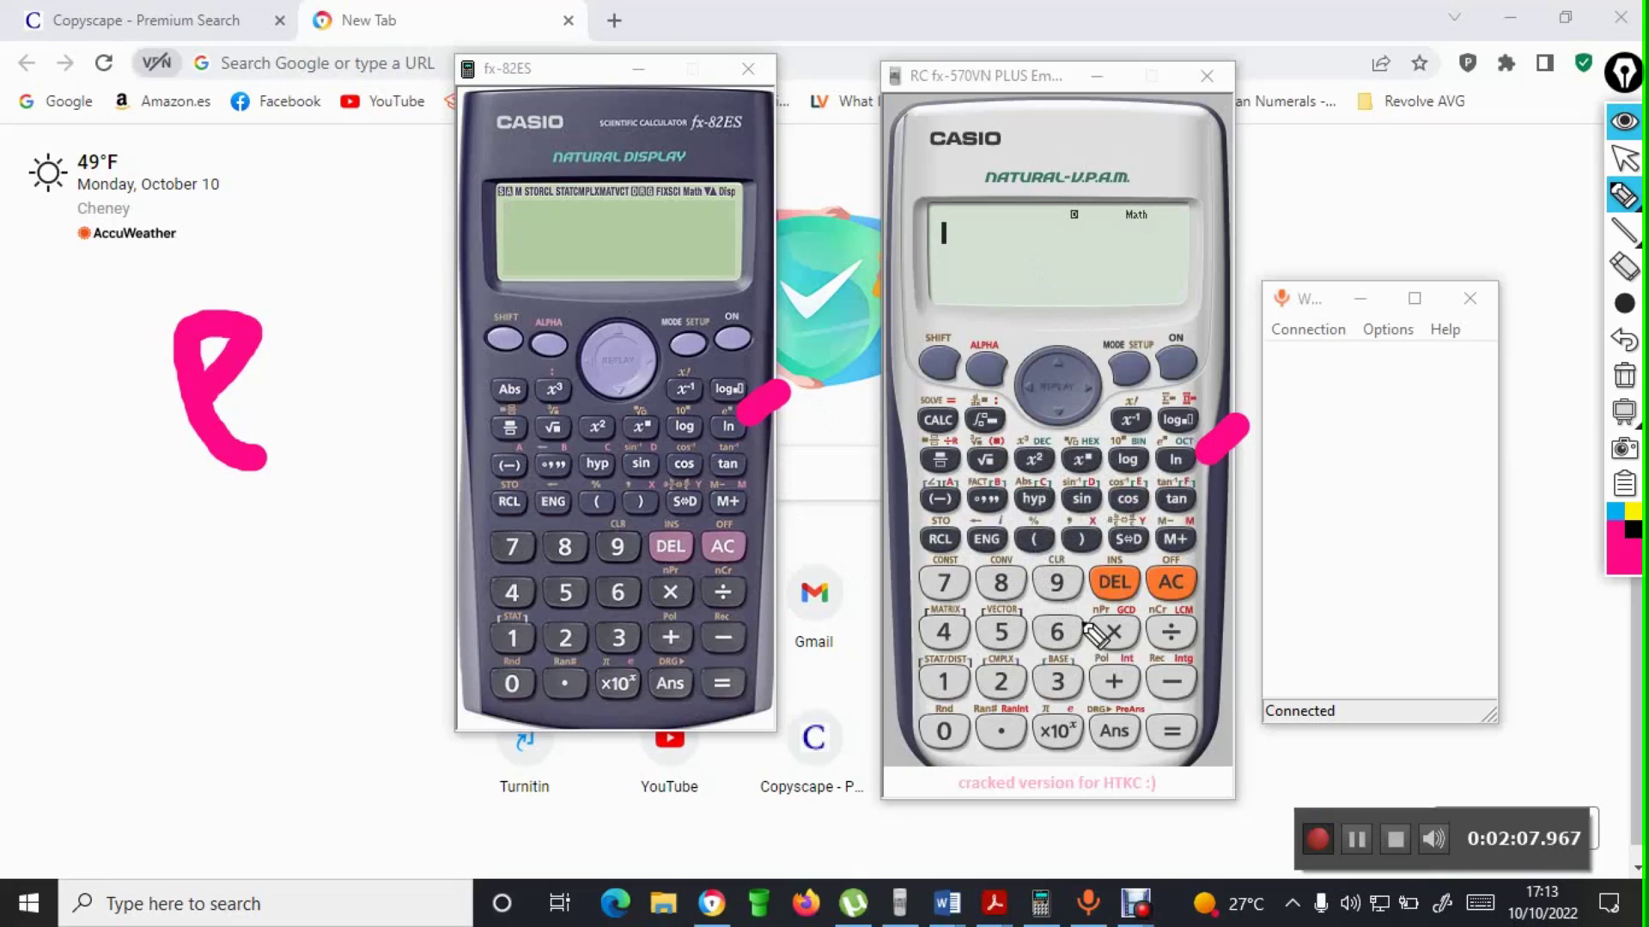
- Clear the annotations, draw a test magenta stroke across the top, and clear it again
left_click(1623, 377)
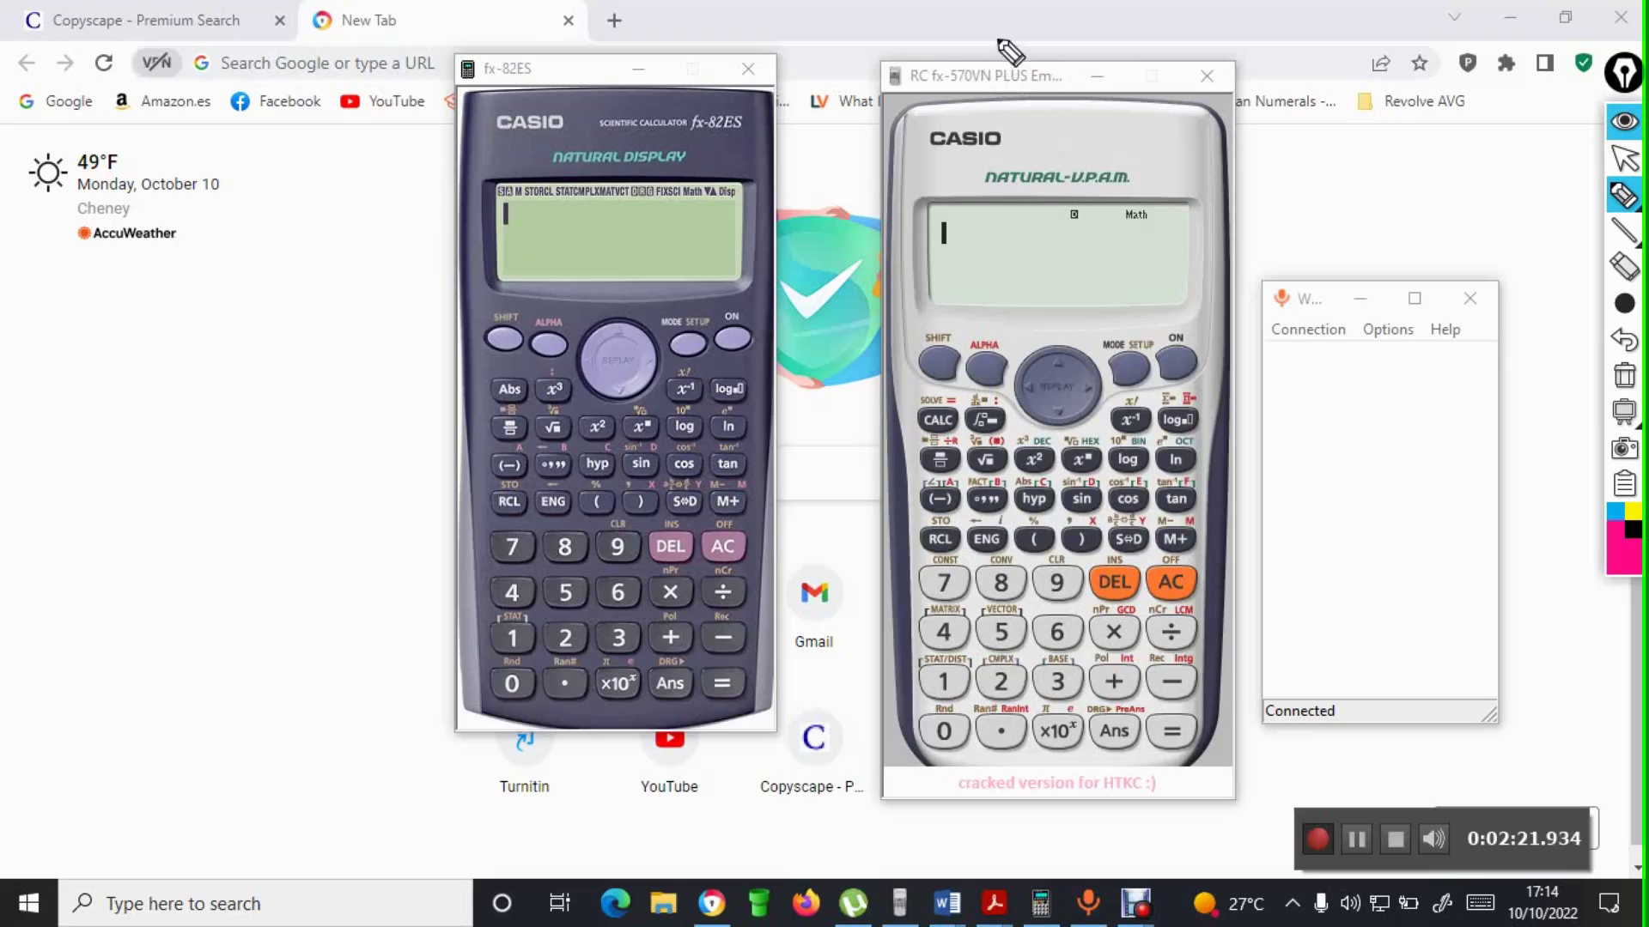
mouse_move(1005, 35)
left_mouse_down()
mouse_move(848, 24)
mouse_move(921, 154)
mouse_move(1189, 26)
left_mouse_up()
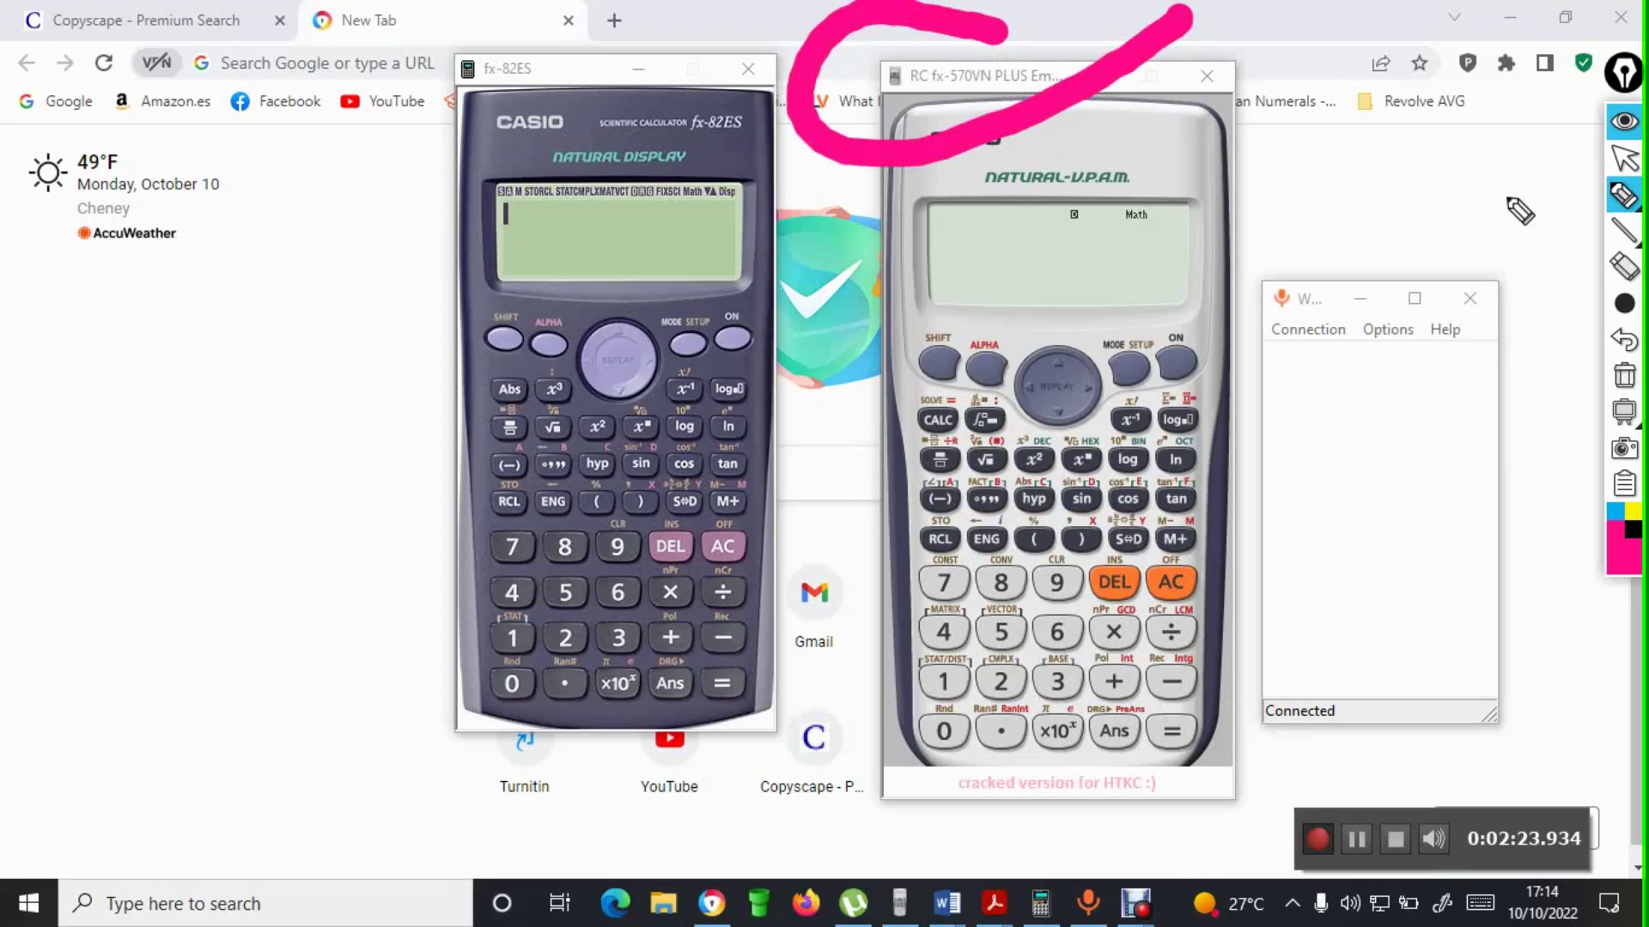
left_click(1622, 377)
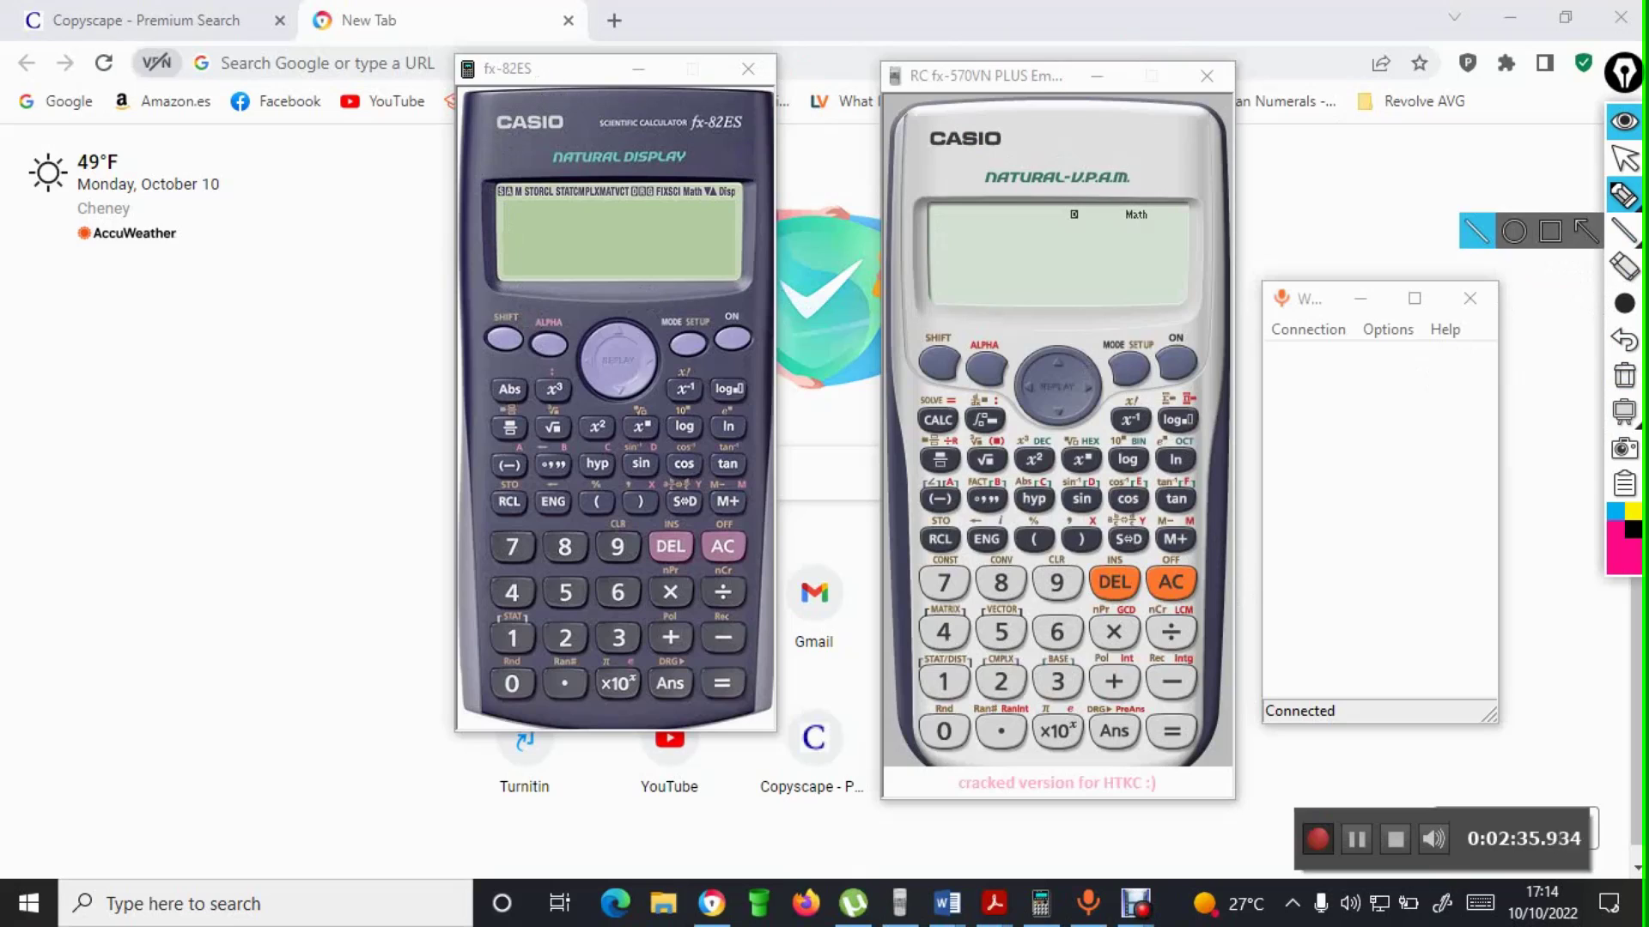
- Write y=e^x+3 in pink on the left, with x placed as the exponent of e
mouse_move(1629, 196)
left_click(1586, 196)
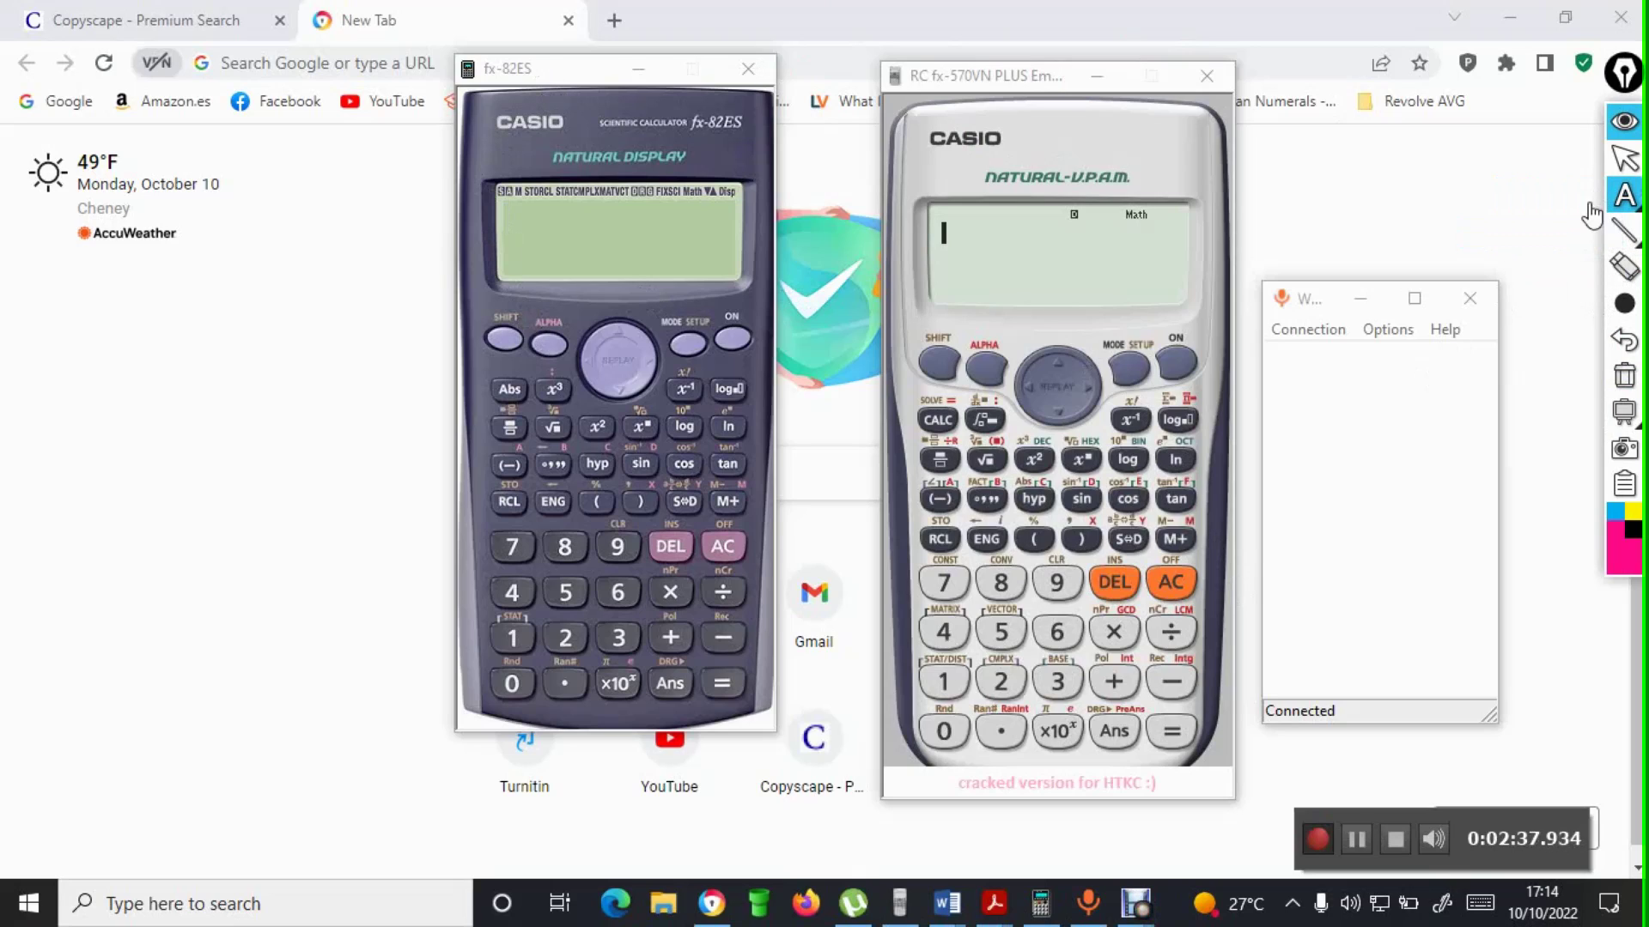
left_click(1559, 297)
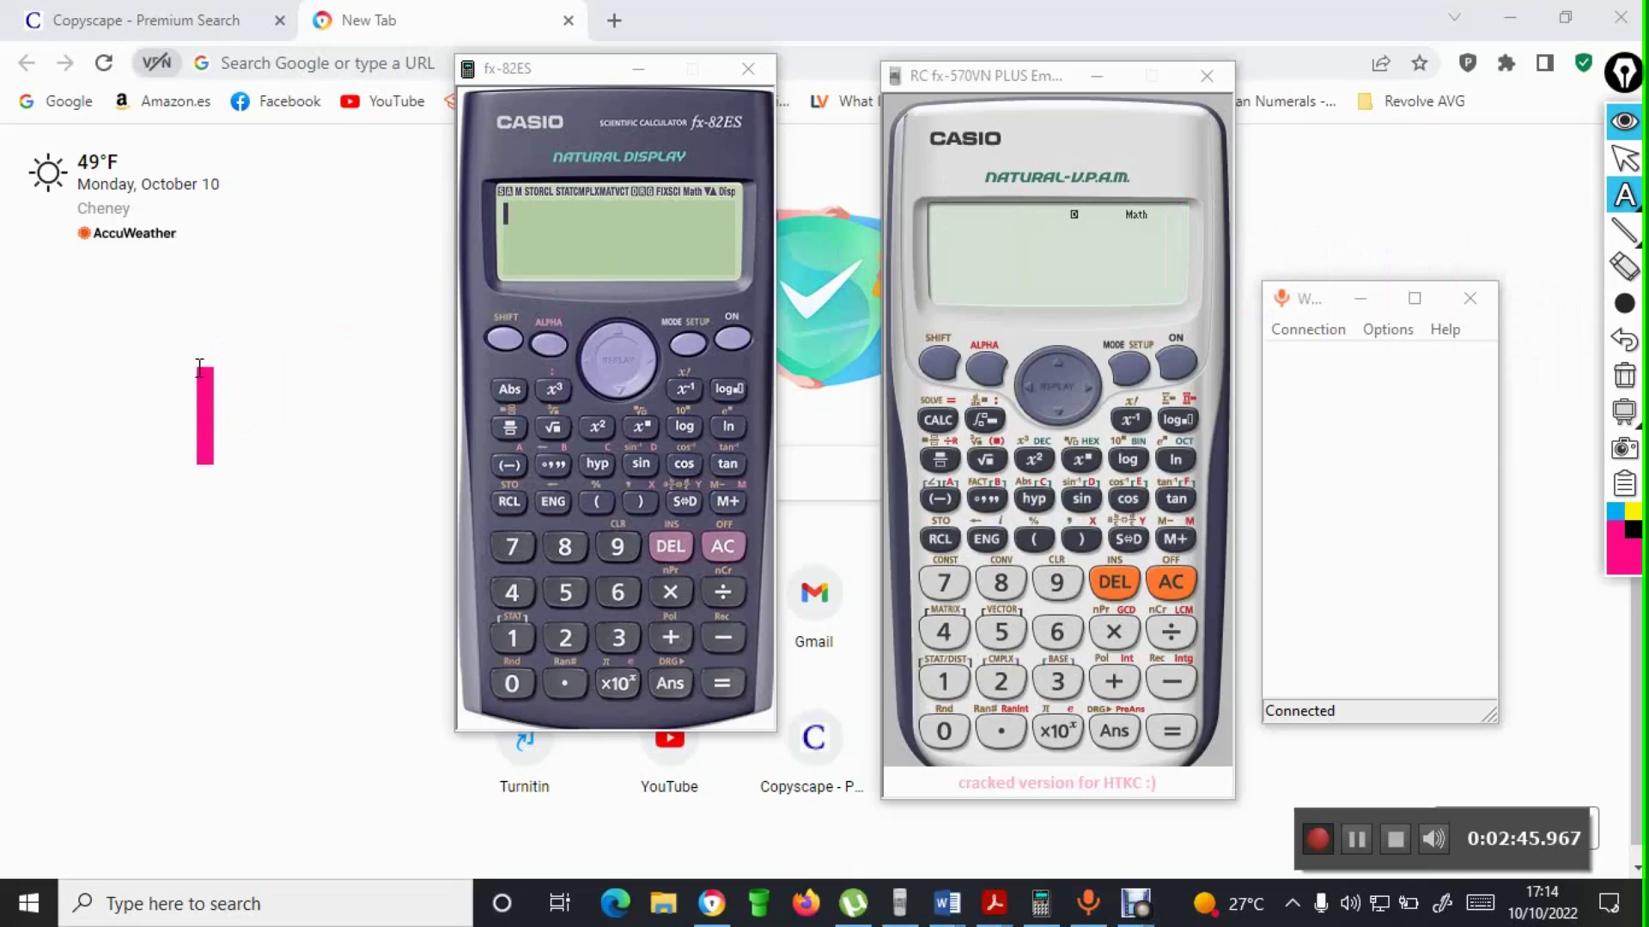
left_click(151, 370)
type("y=")
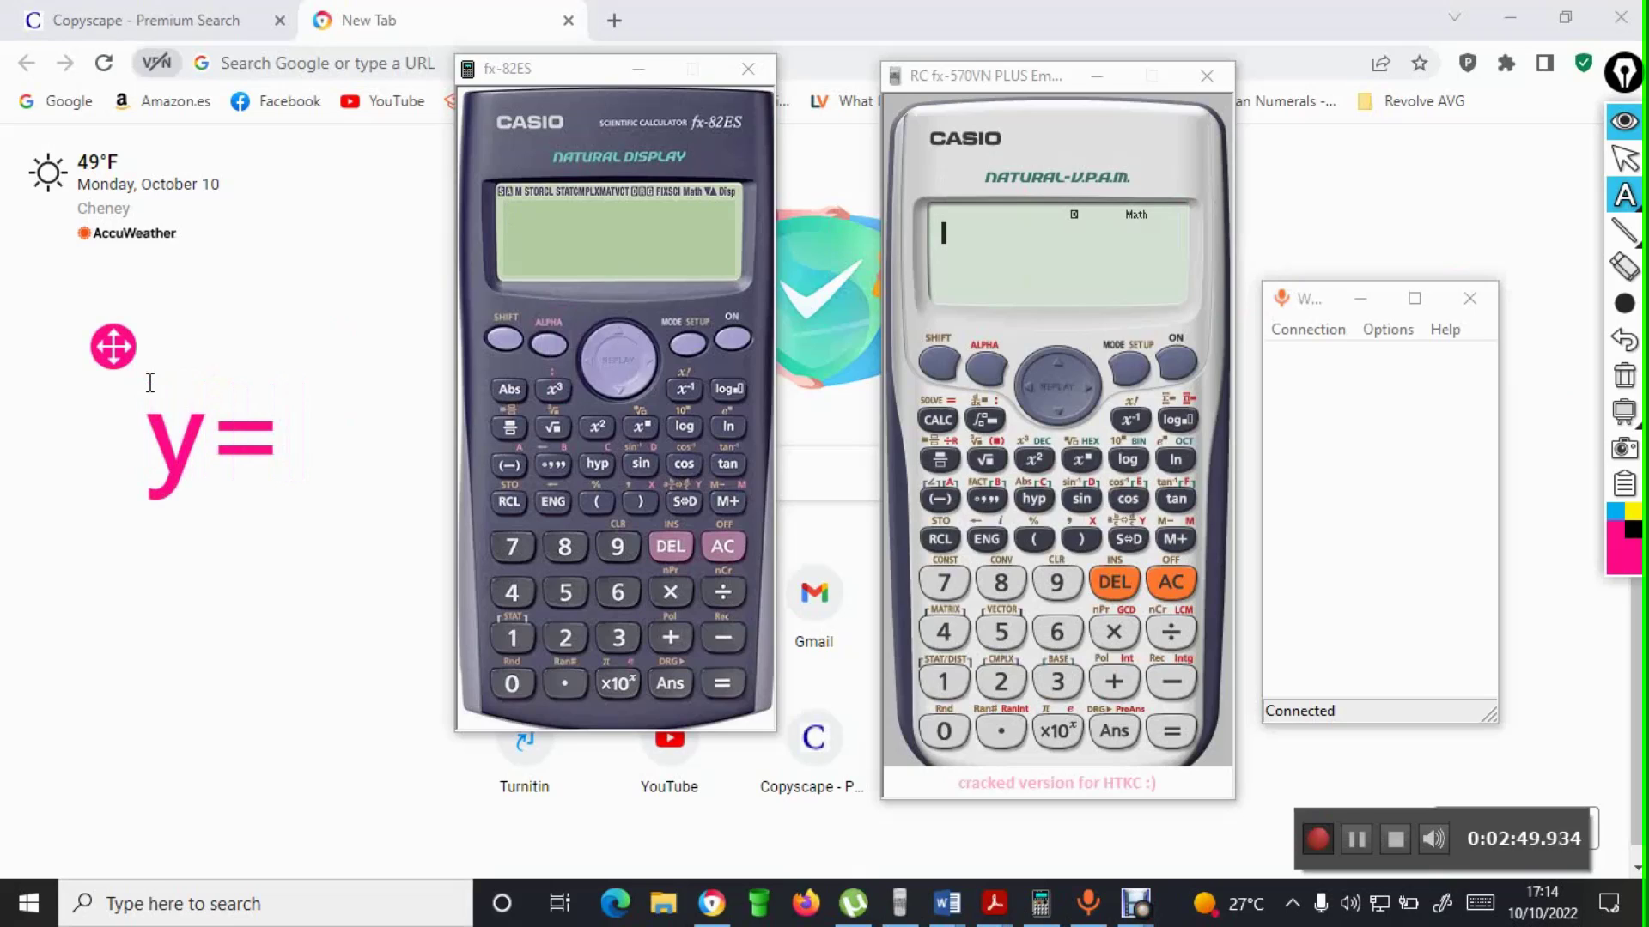
type("e")
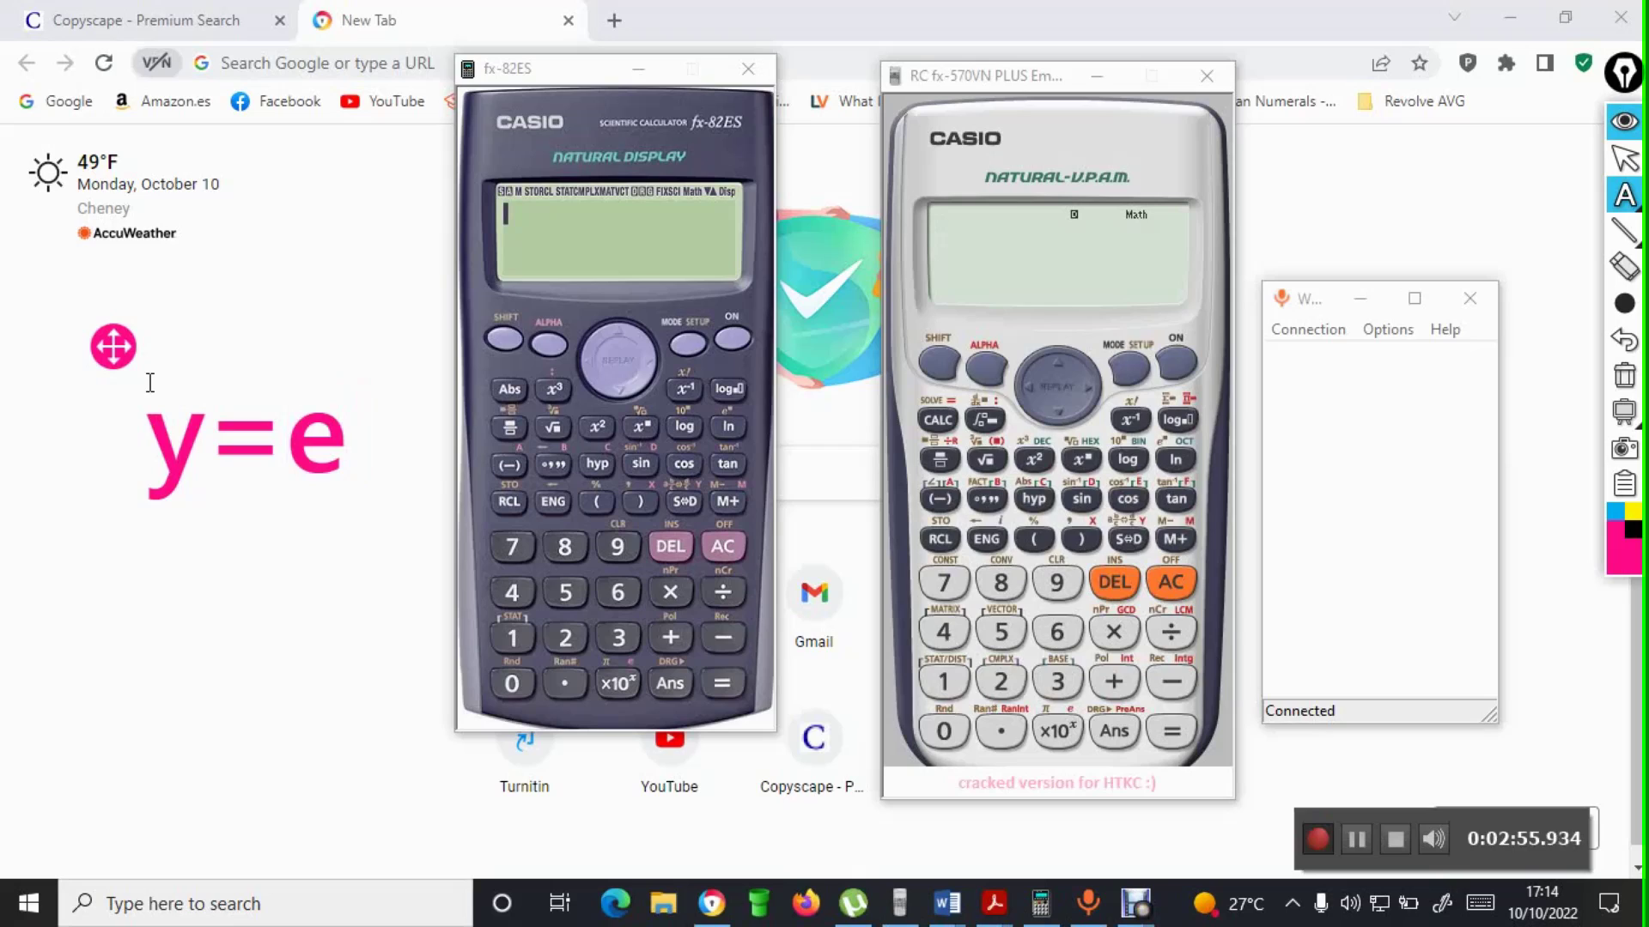
type("+")
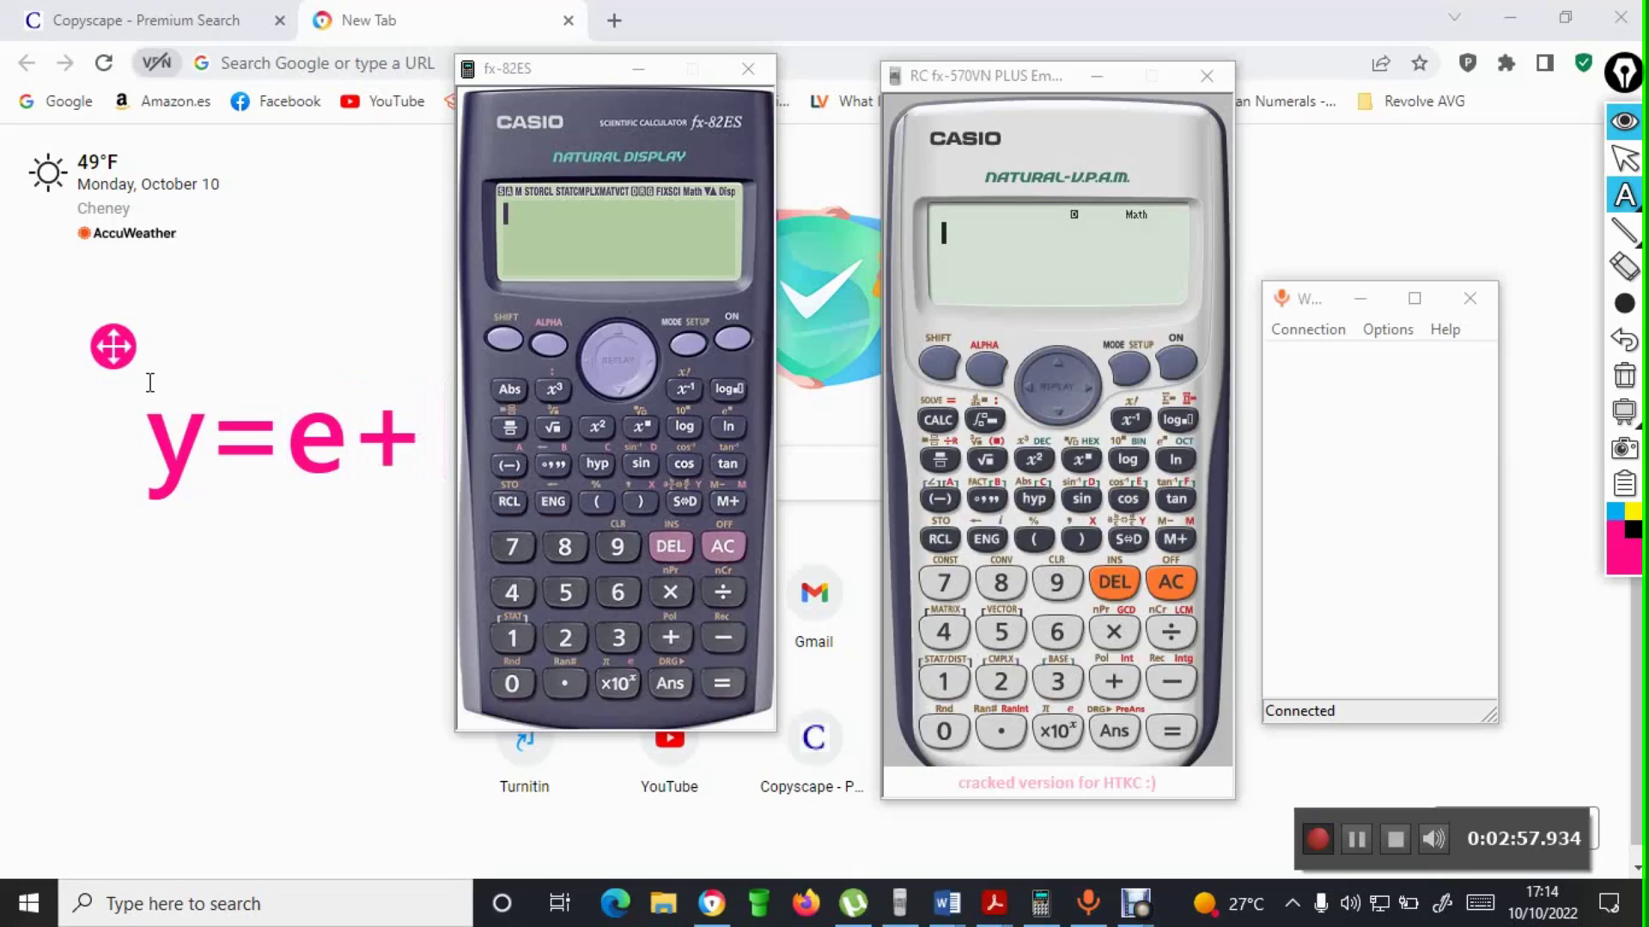
type("3")
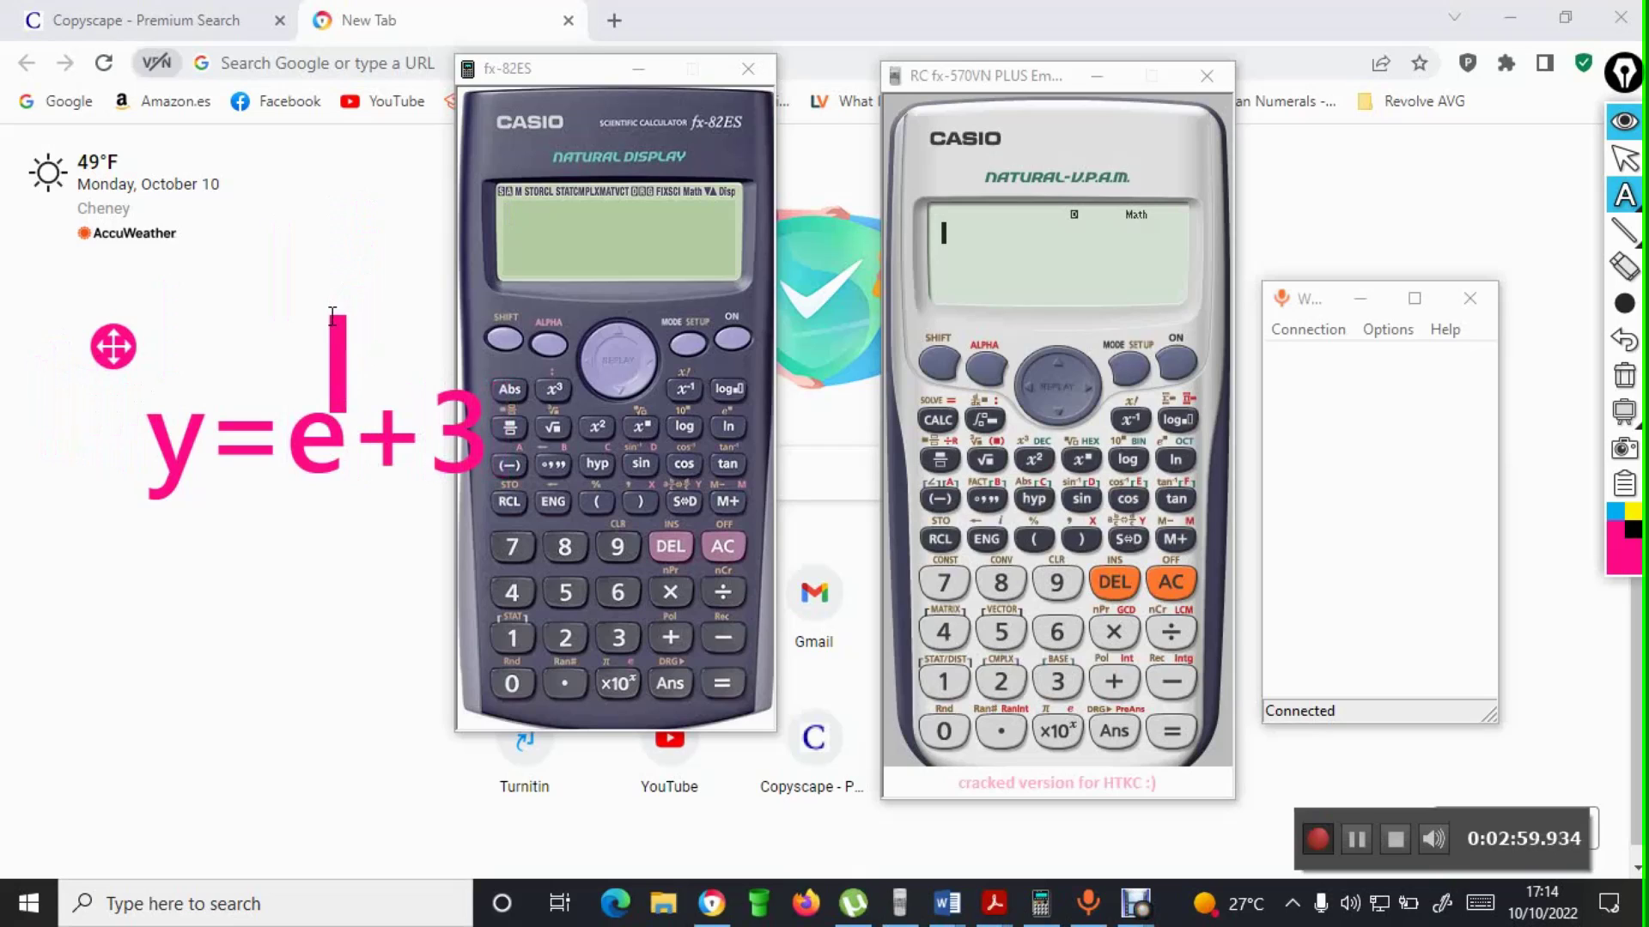
left_click(333, 320)
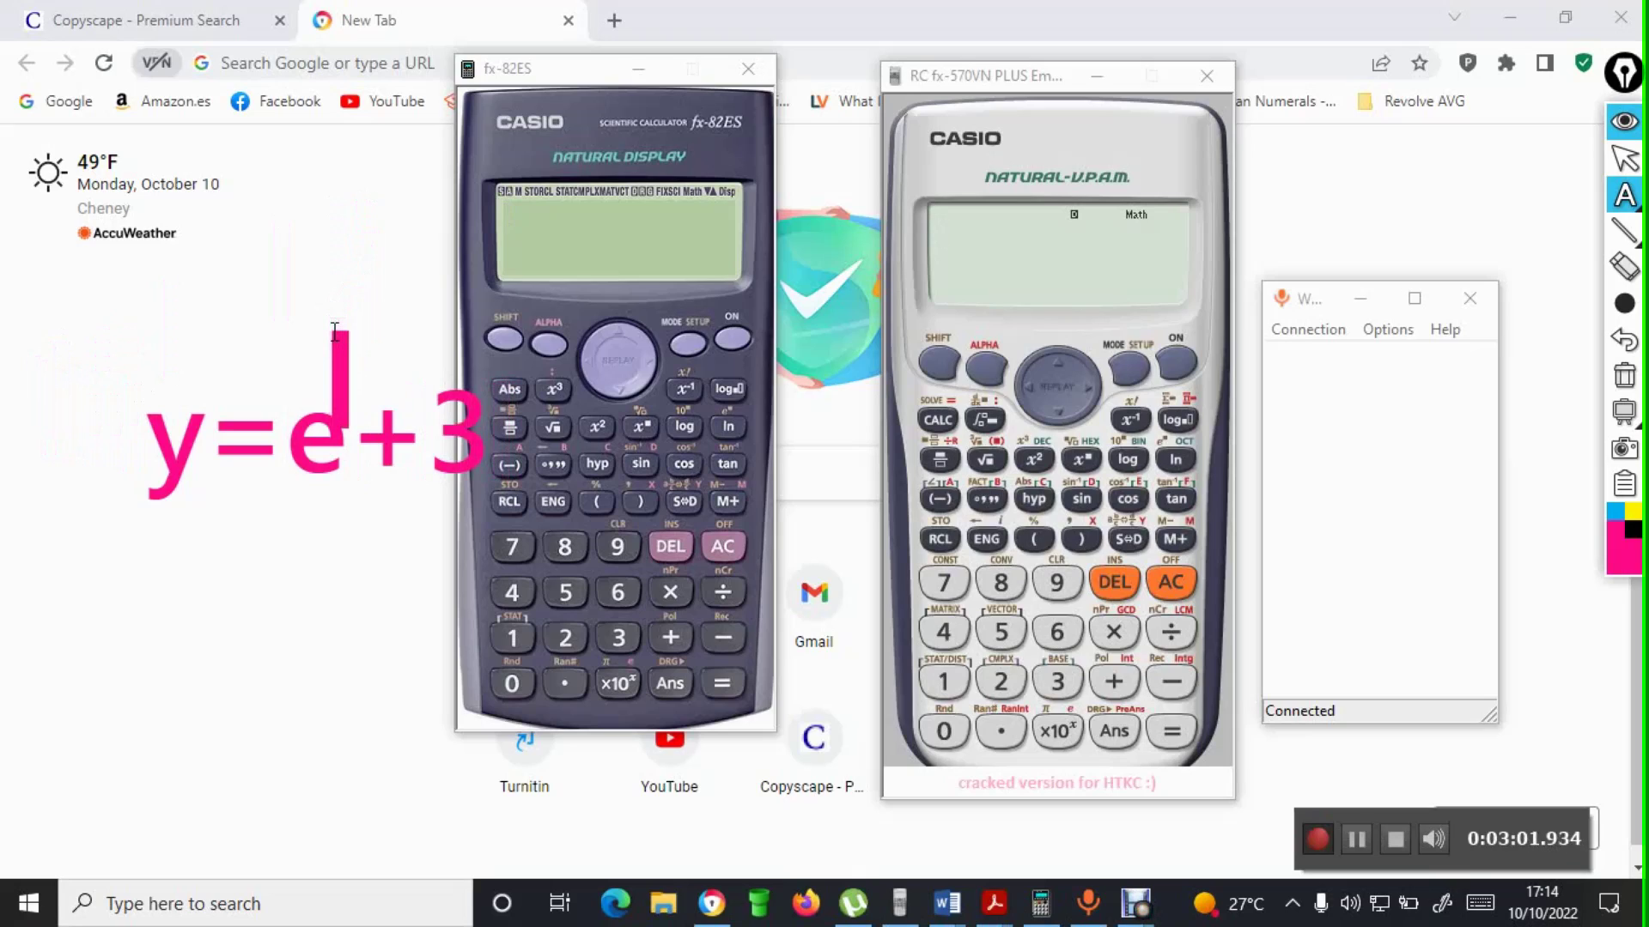
type("x")
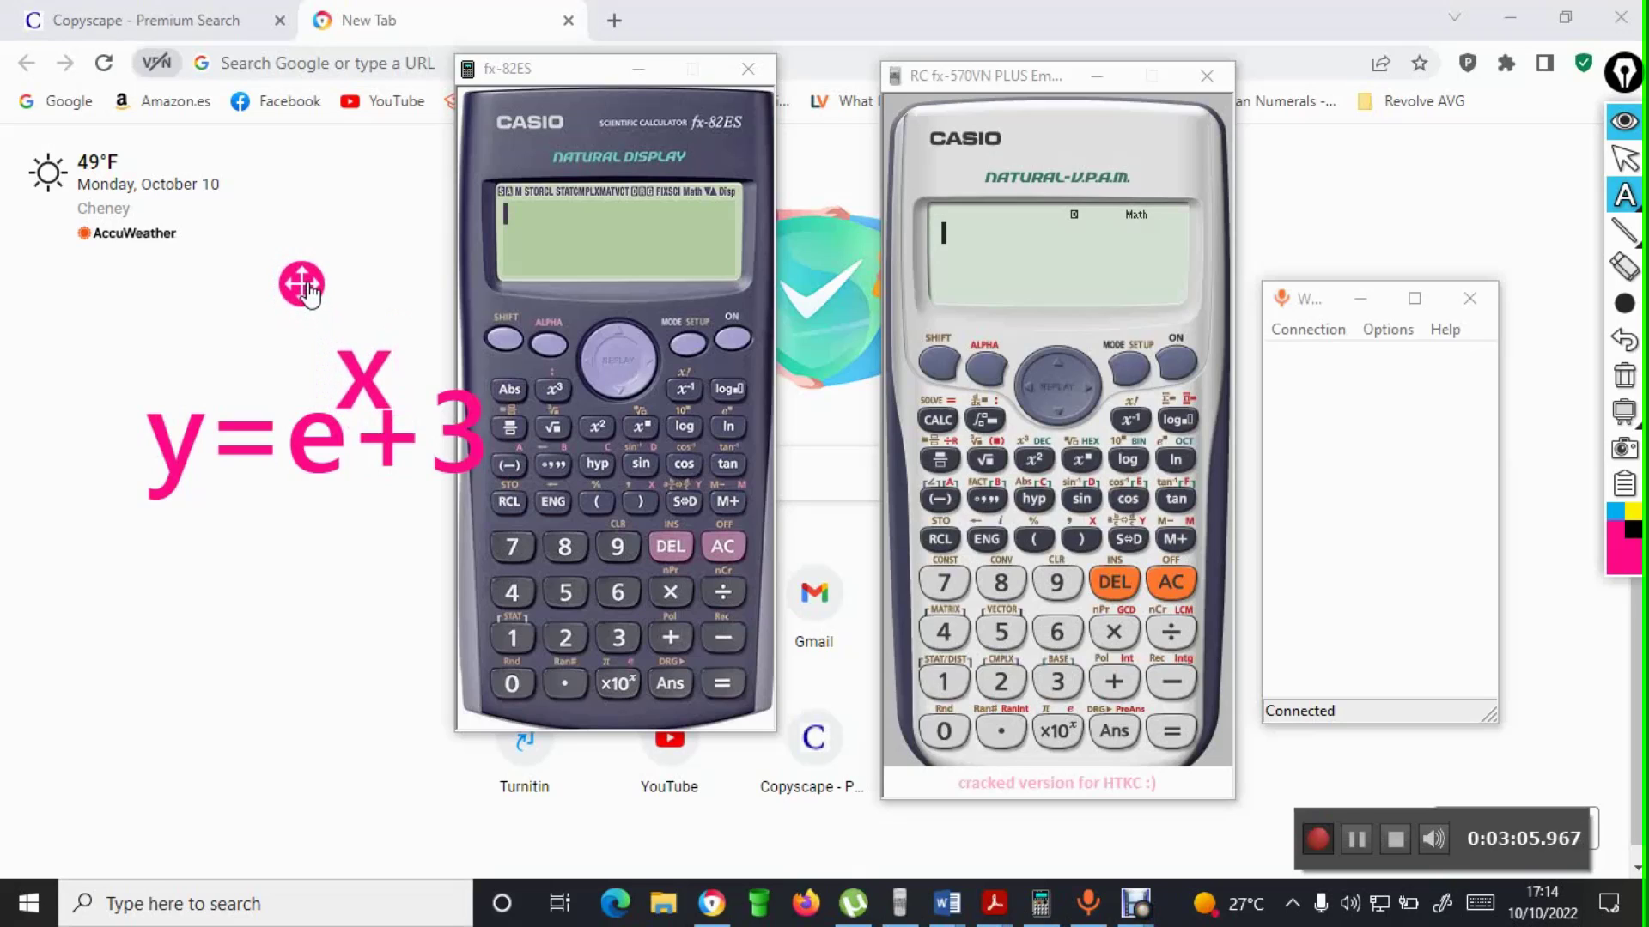
left_click_drag(303, 296, 311, 298)
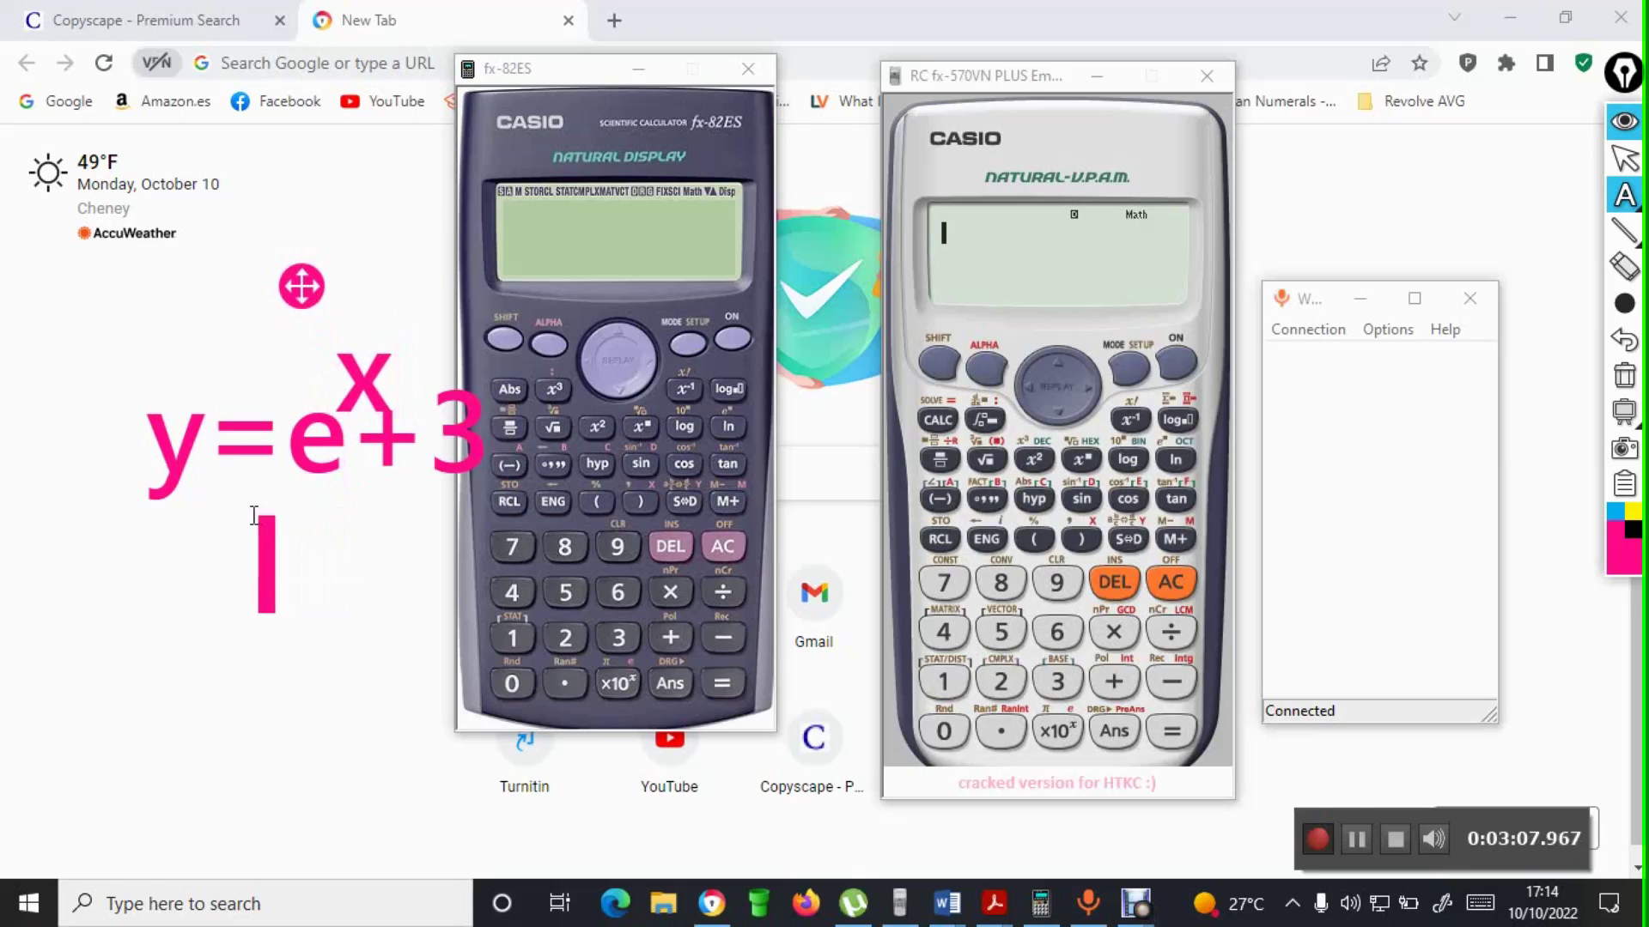
- Write x=100 beneath the equation and start another text label at the lower left
left_click(240, 515)
type("x")
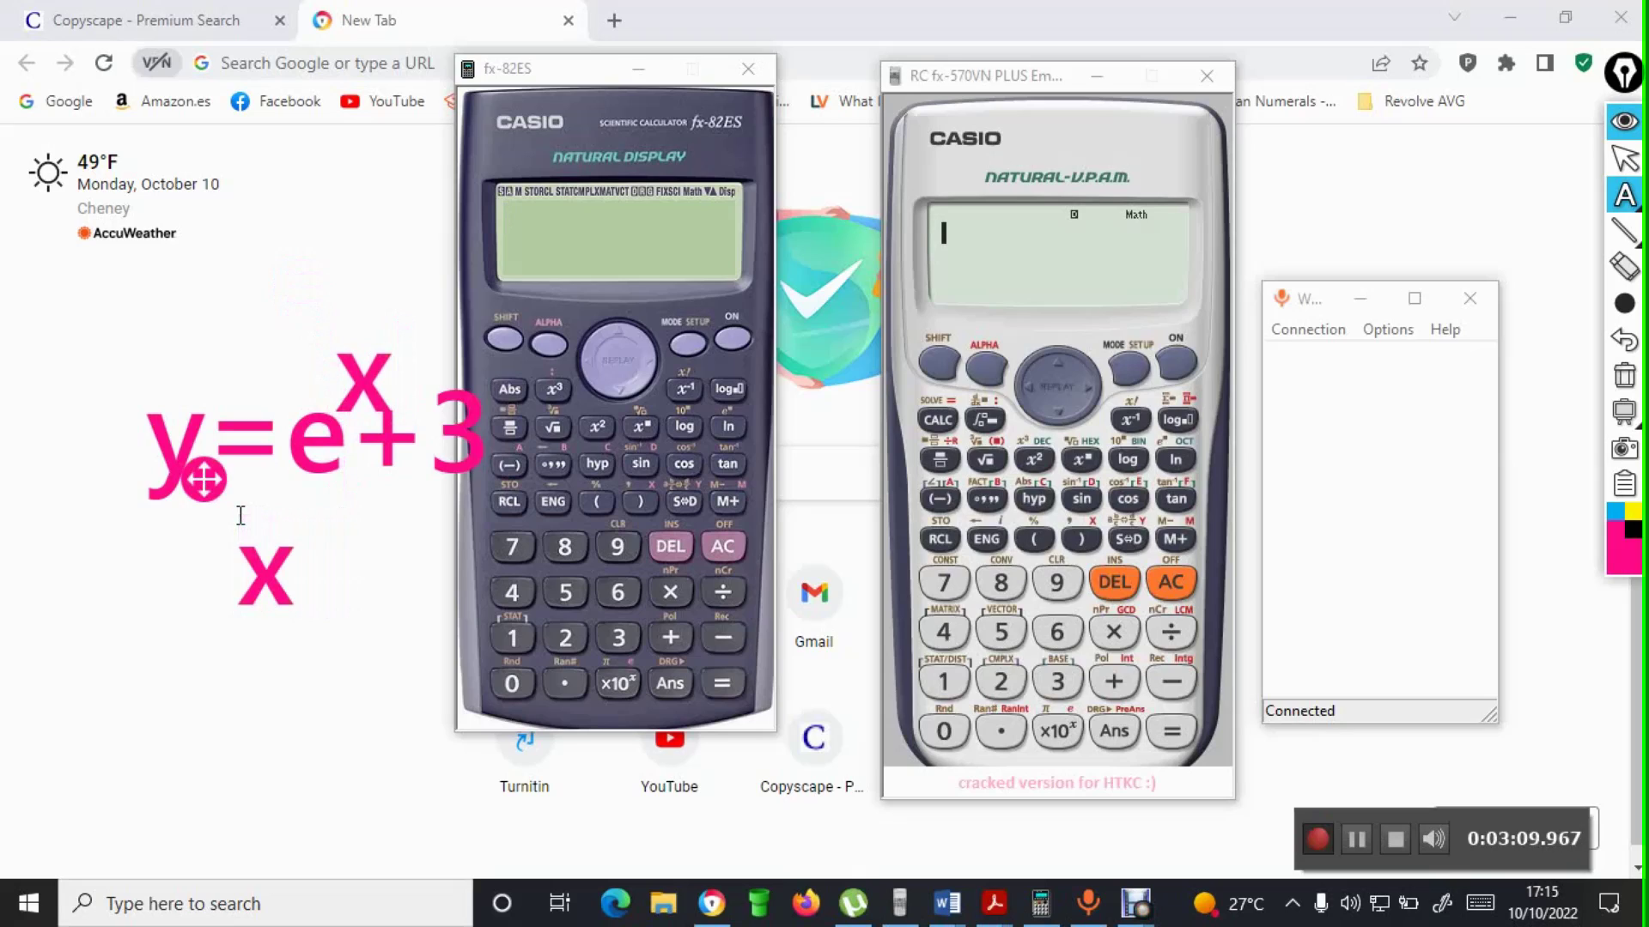
type("=")
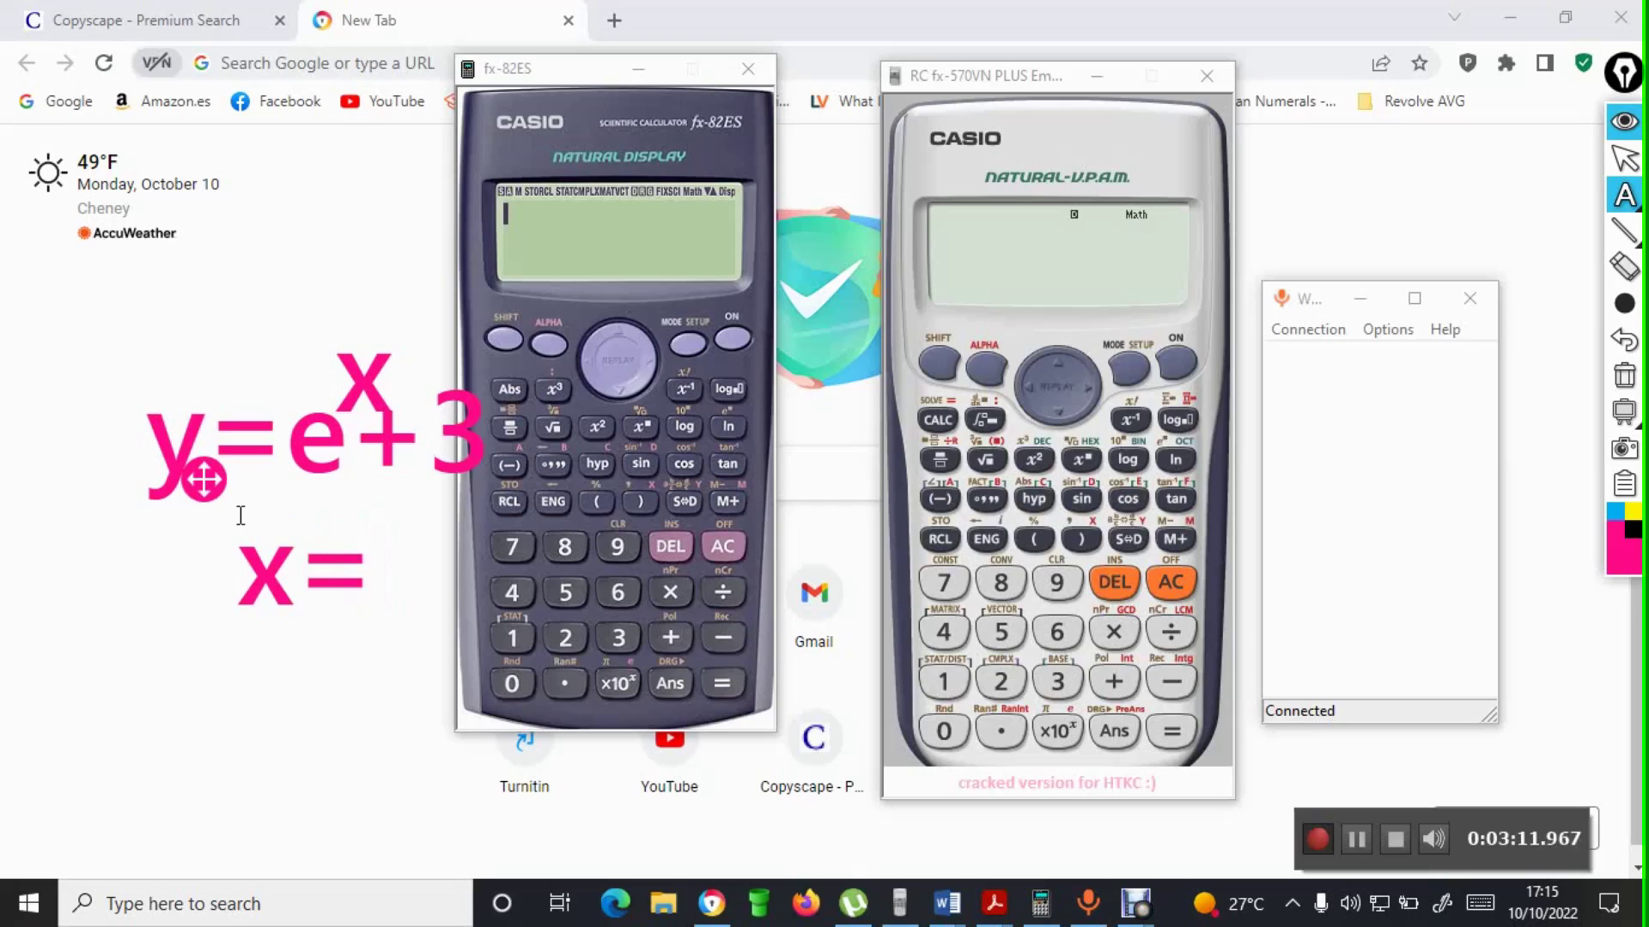
type("100")
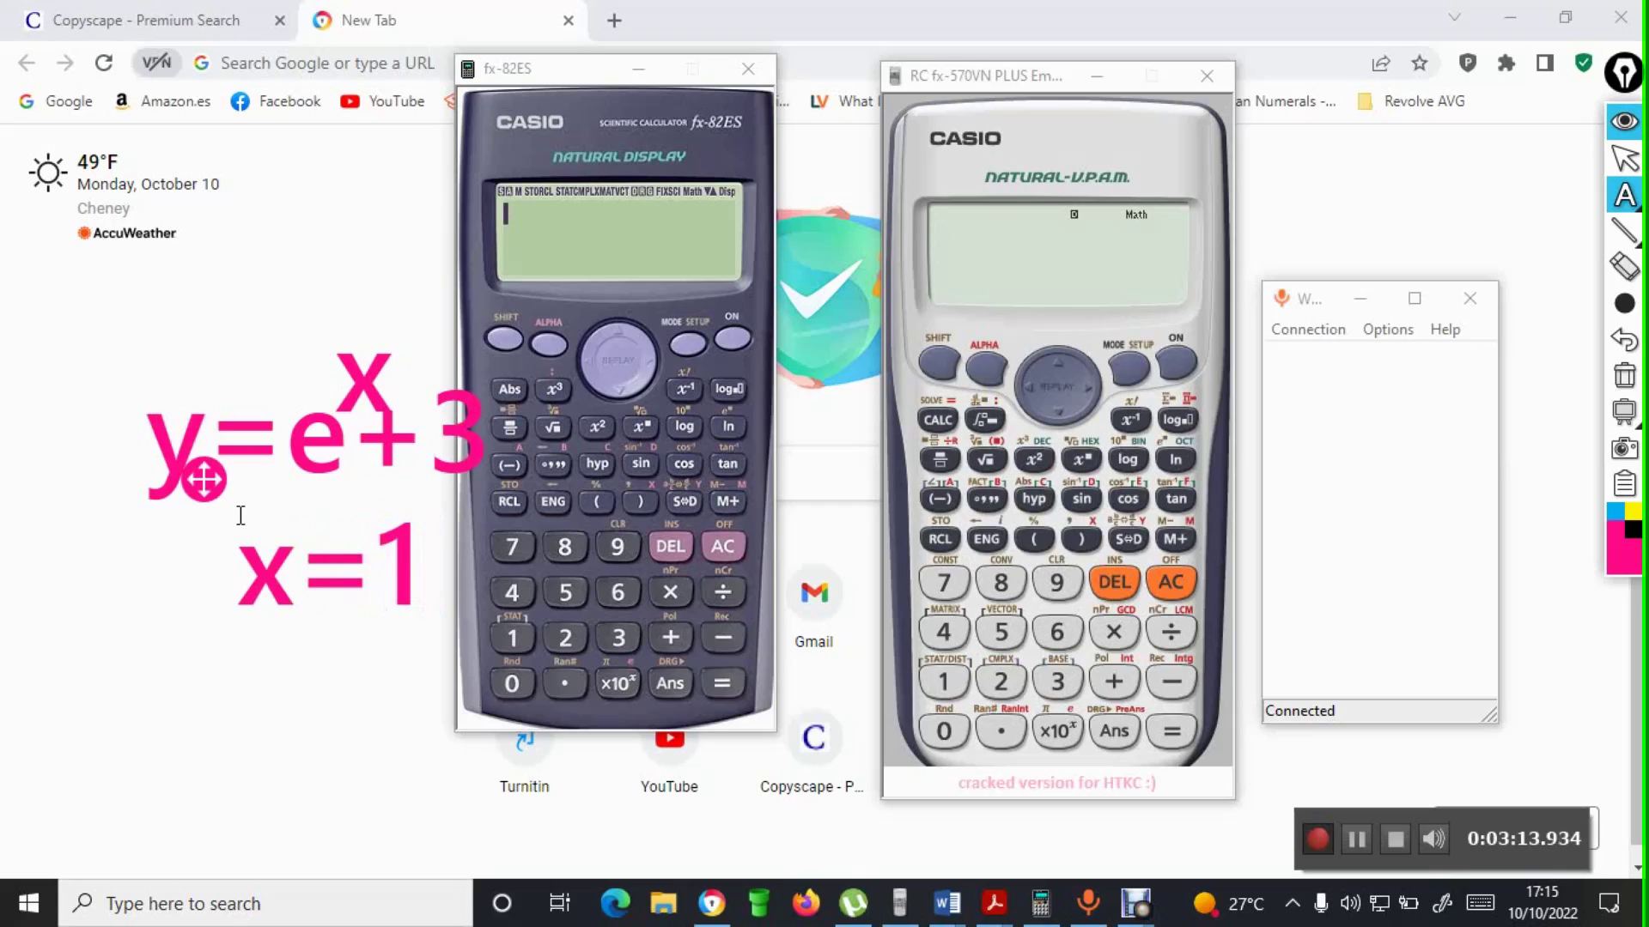
left_click(241, 515)
left_click(167, 592)
left_click(332, 306)
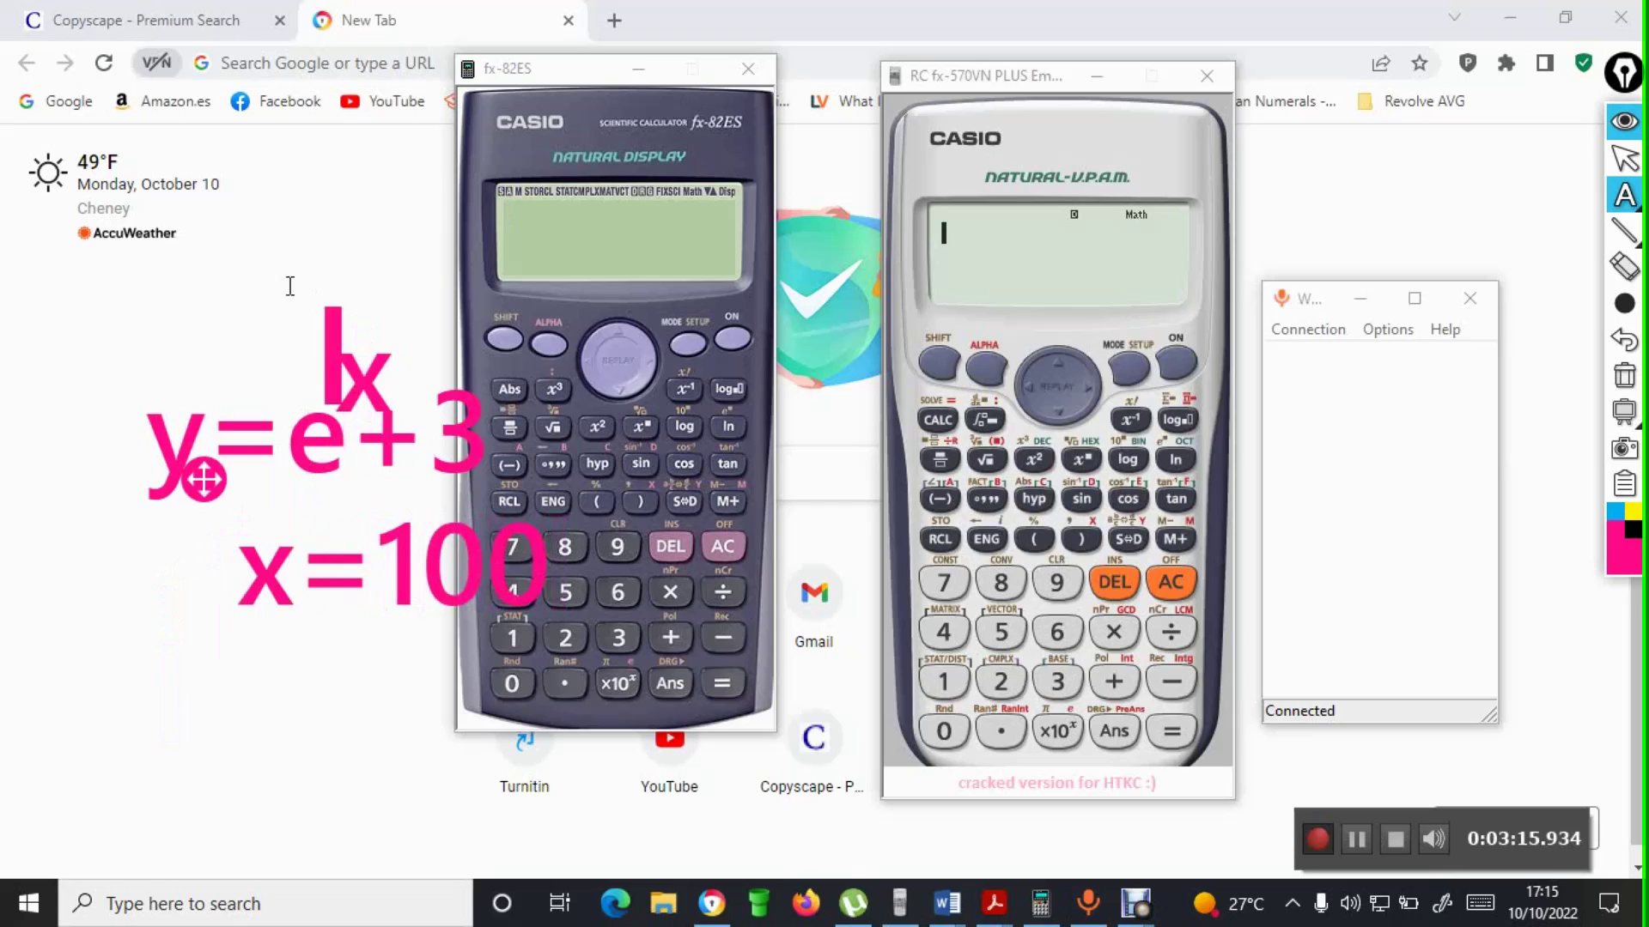
left_click(70, 568)
left_click(103, 725)
left_click(60, 617)
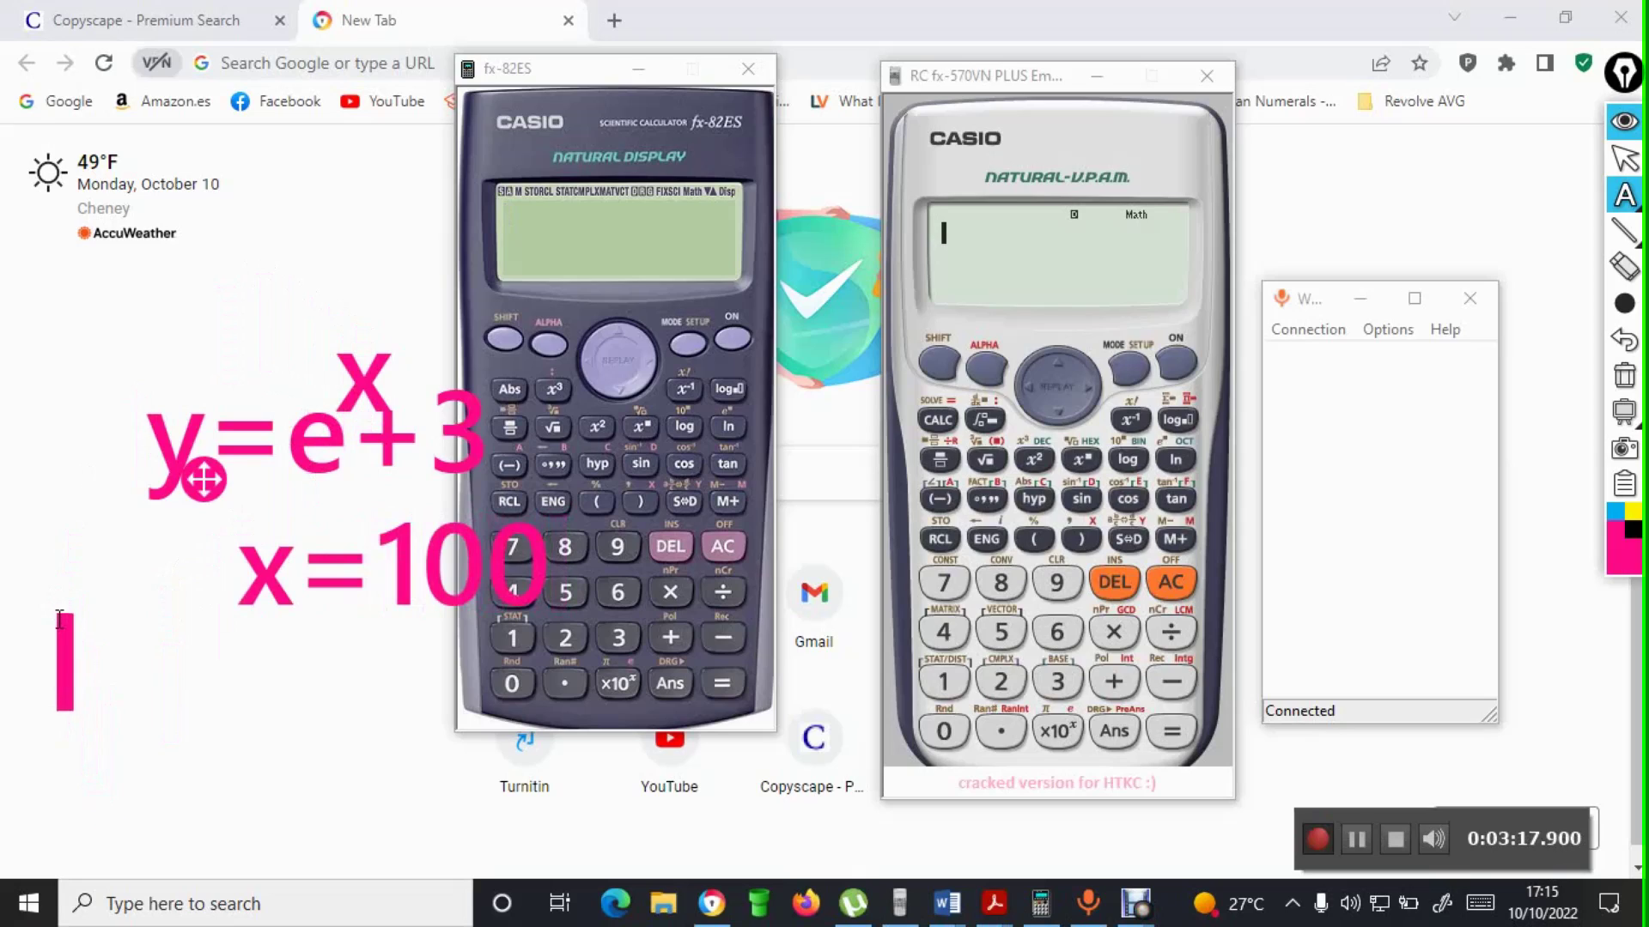
- Type y=e+3 at the lower left and place 100 above the e as its exponent
type("y")
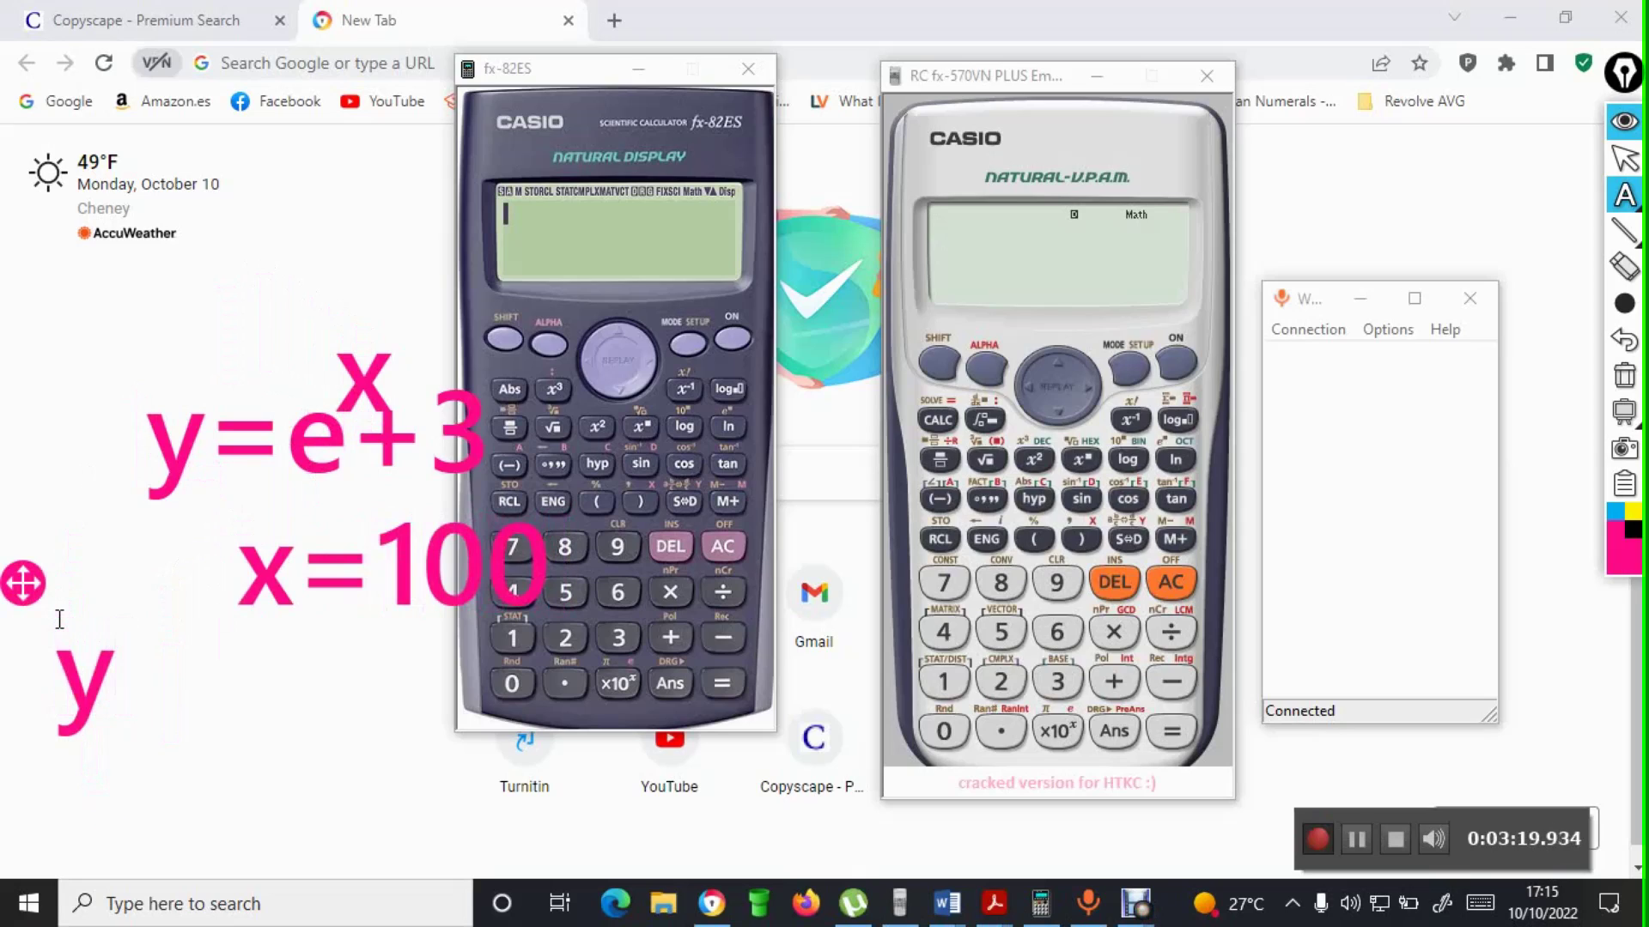
type("=e")
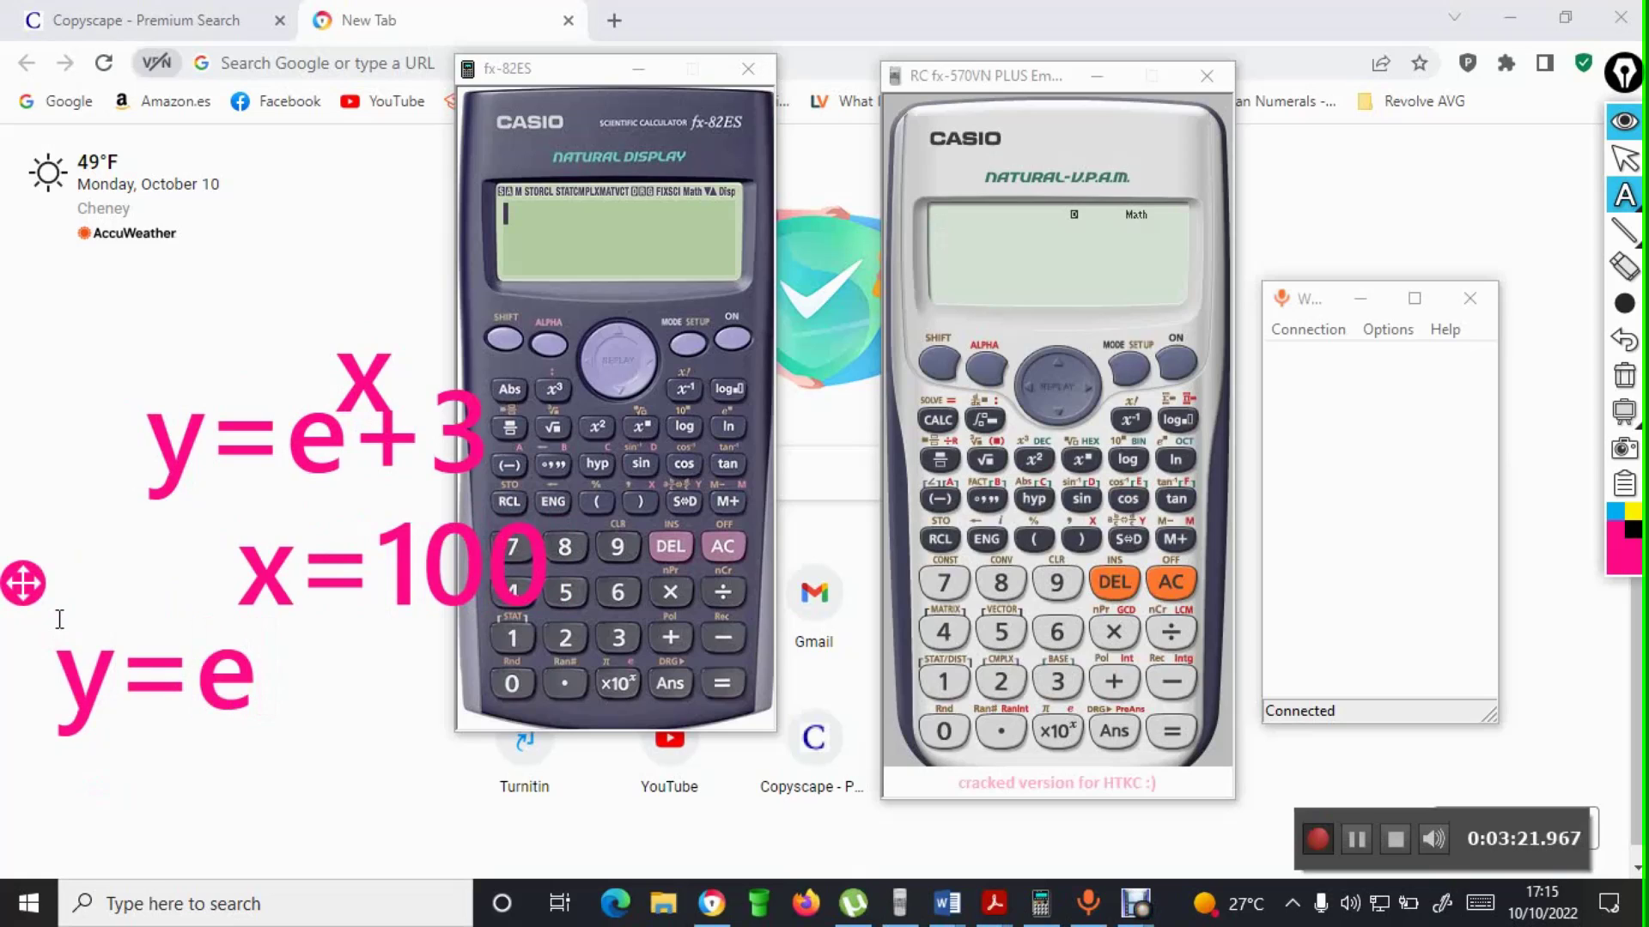
type("+")
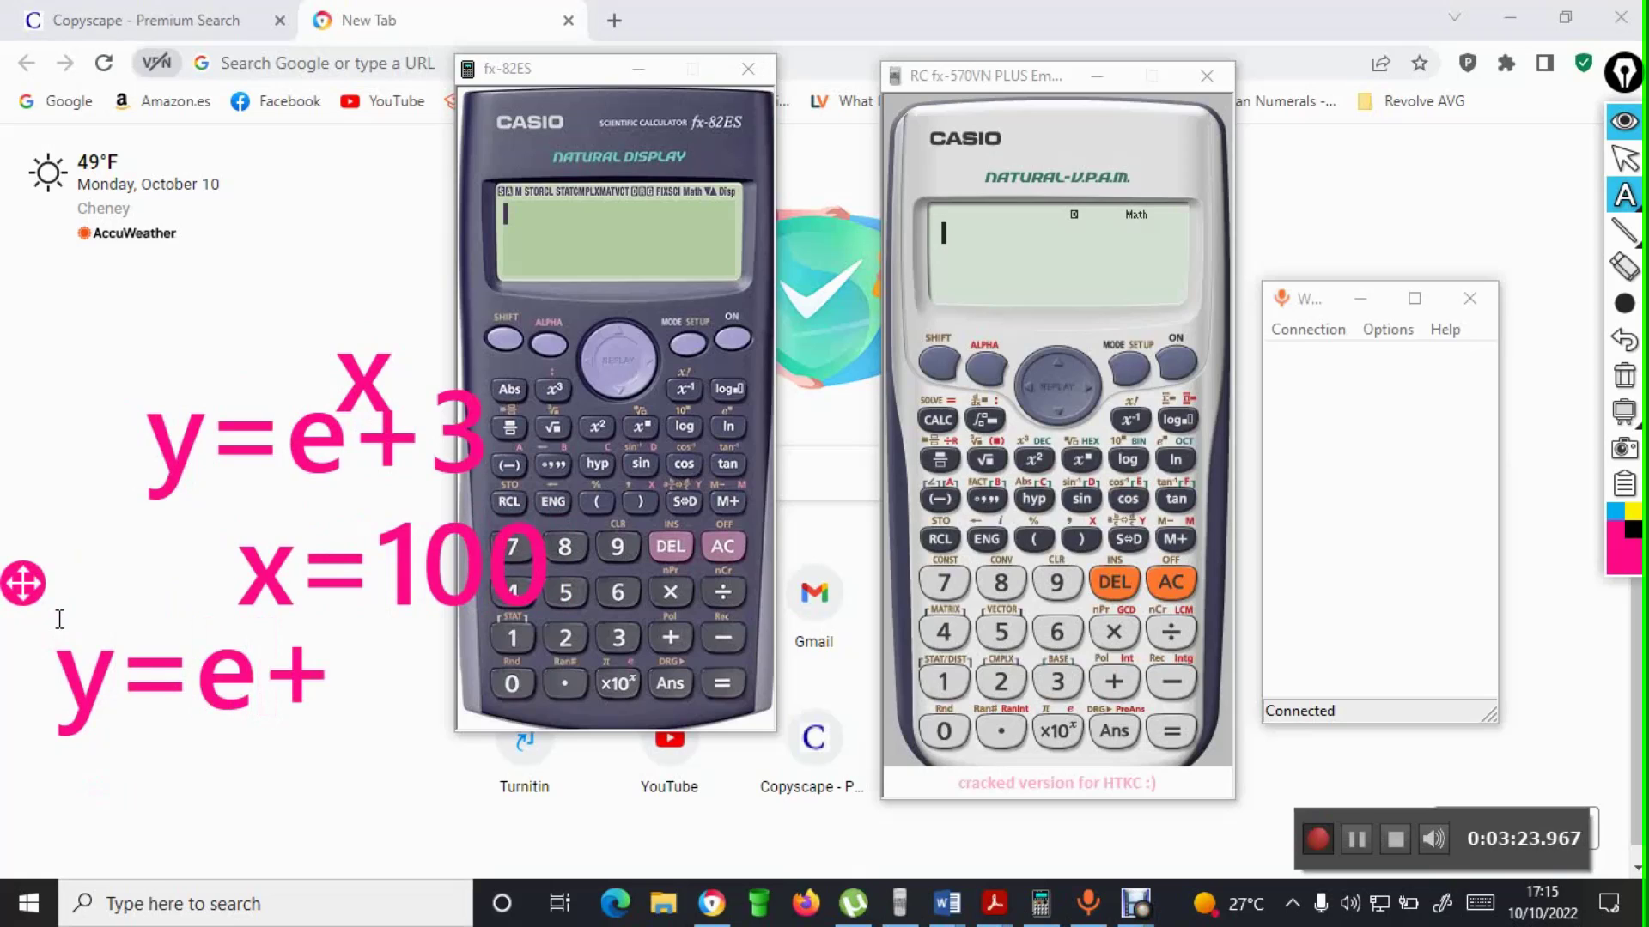
type("3")
left_click(237, 507)
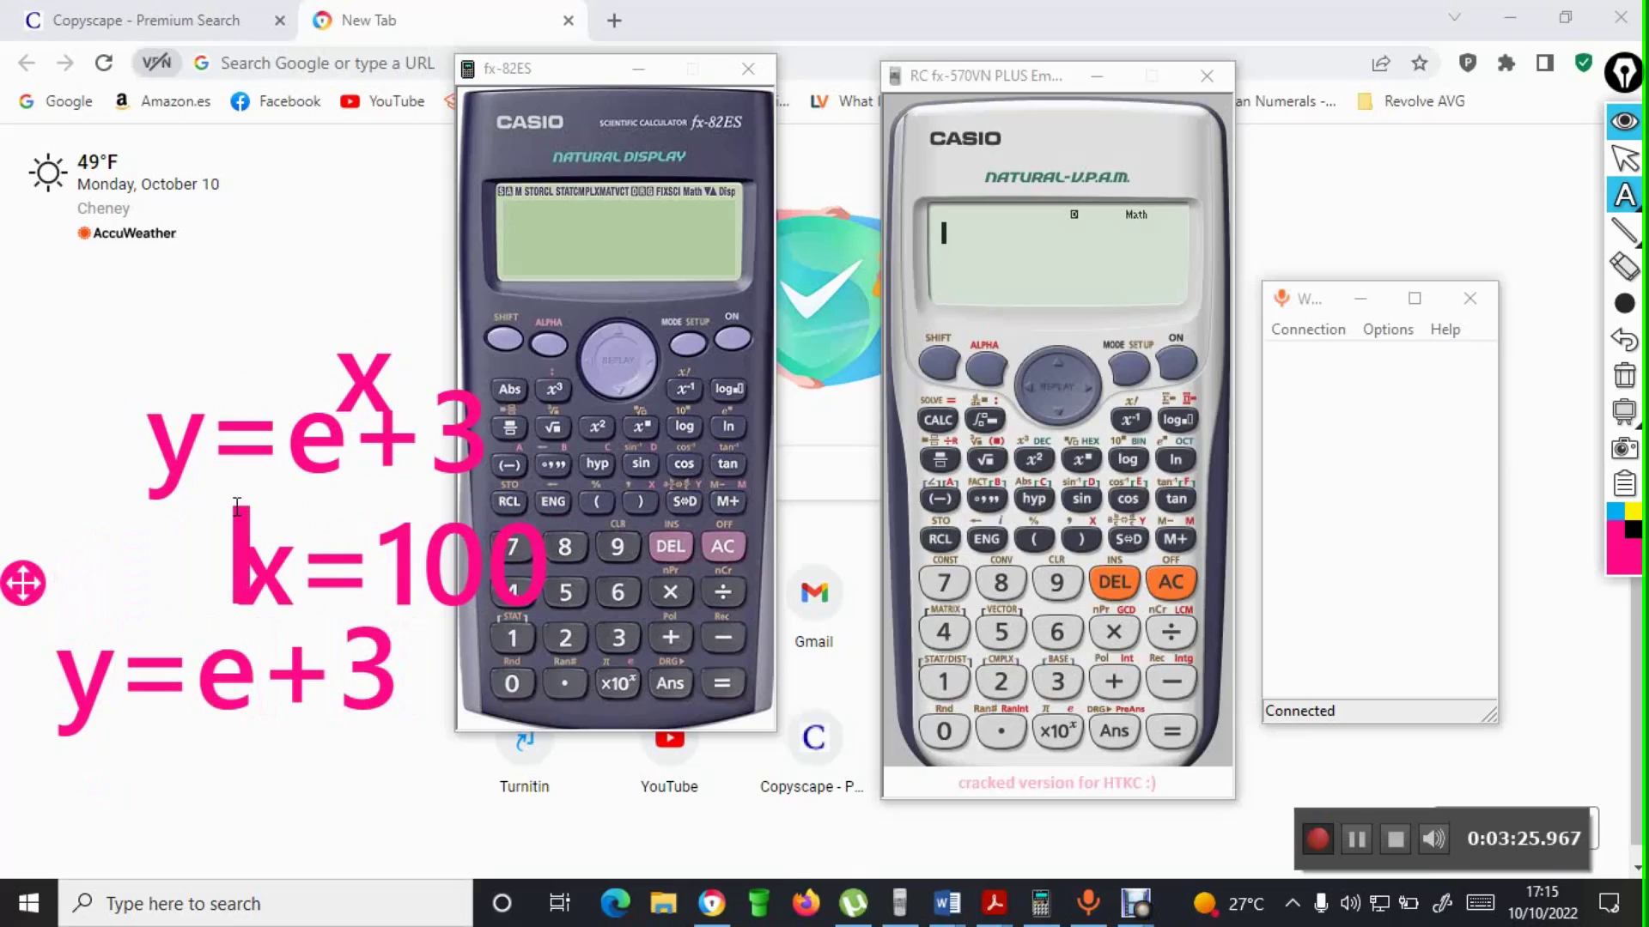
left_click(205, 547)
type("1")
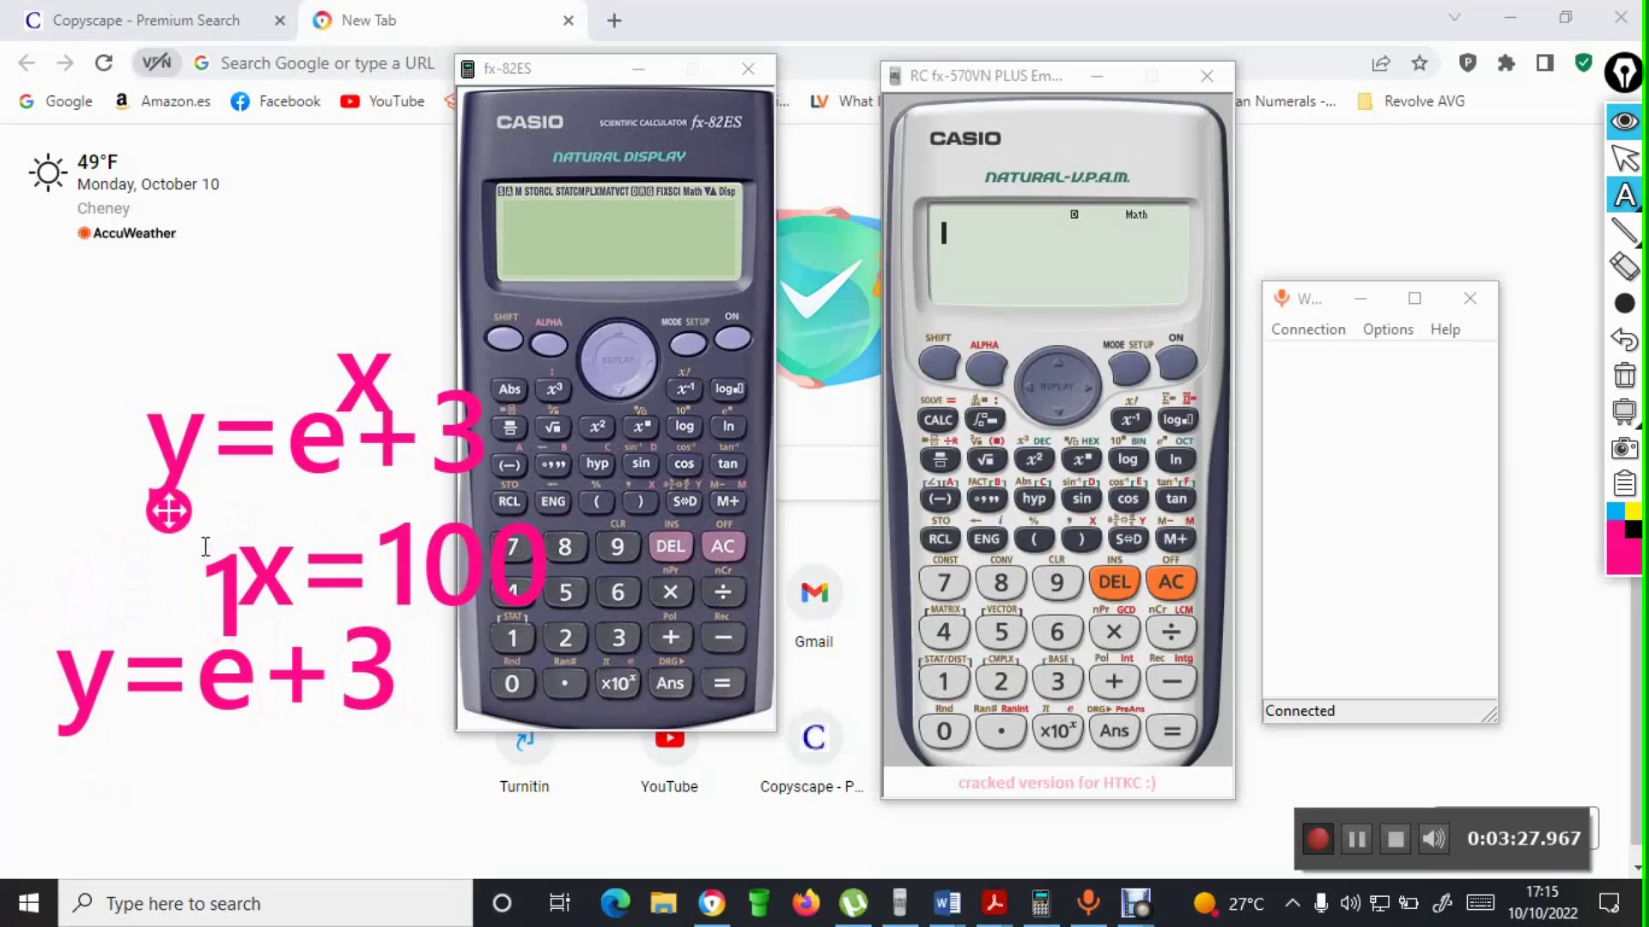
type("00")
left_click_drag(168, 511, 183, 511)
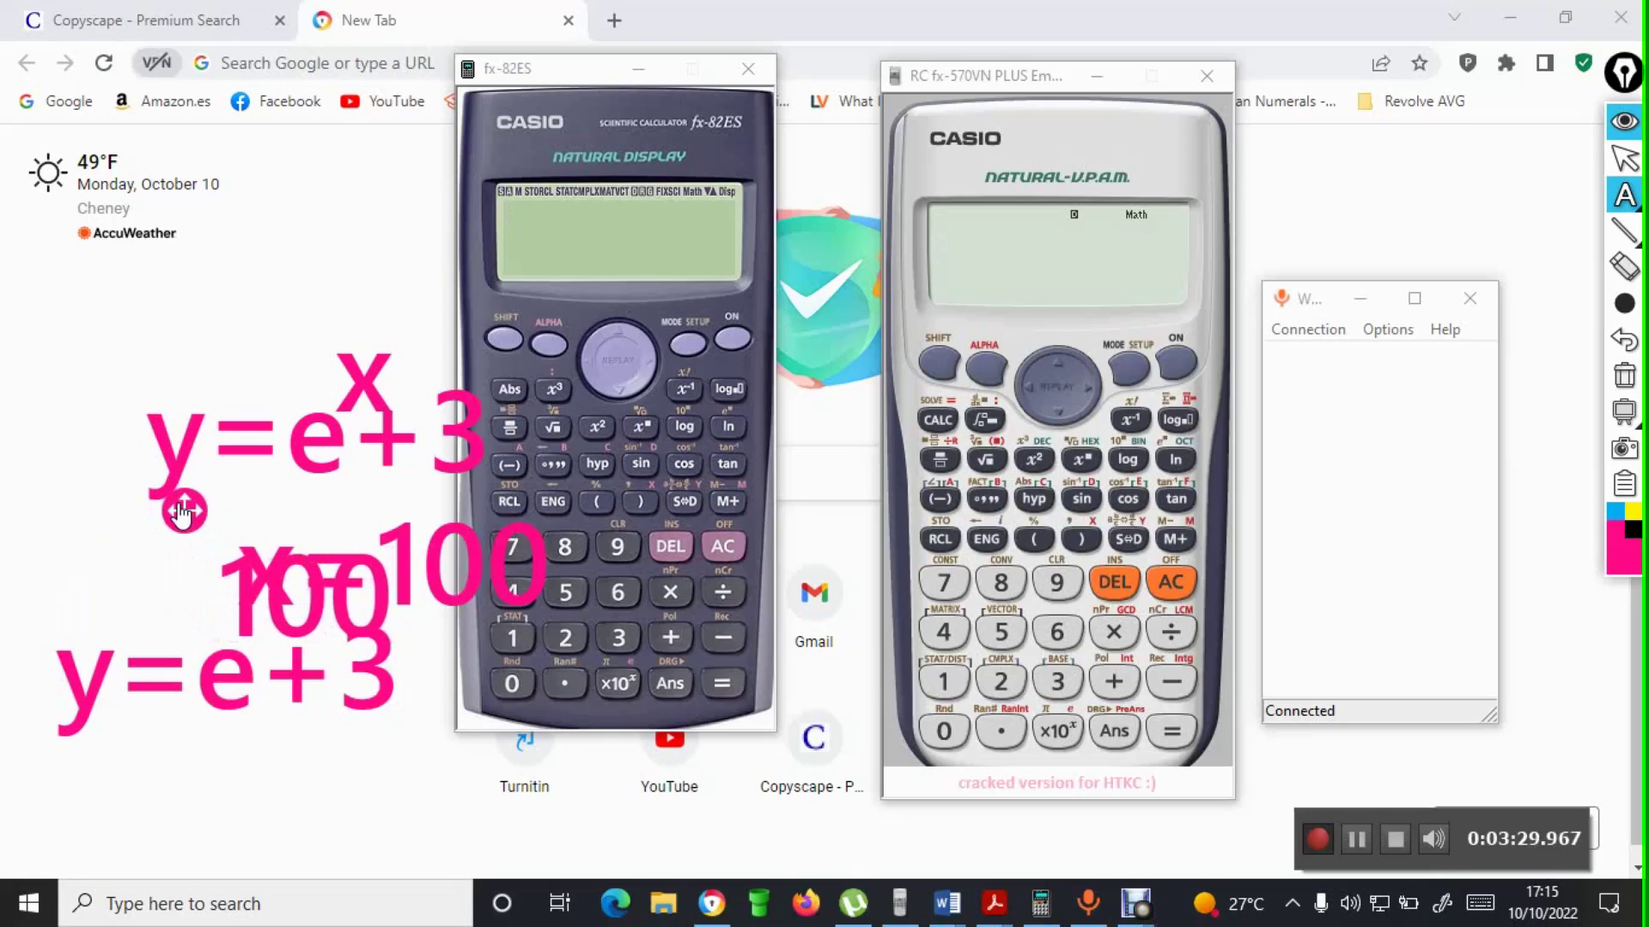
left_click(909, 419)
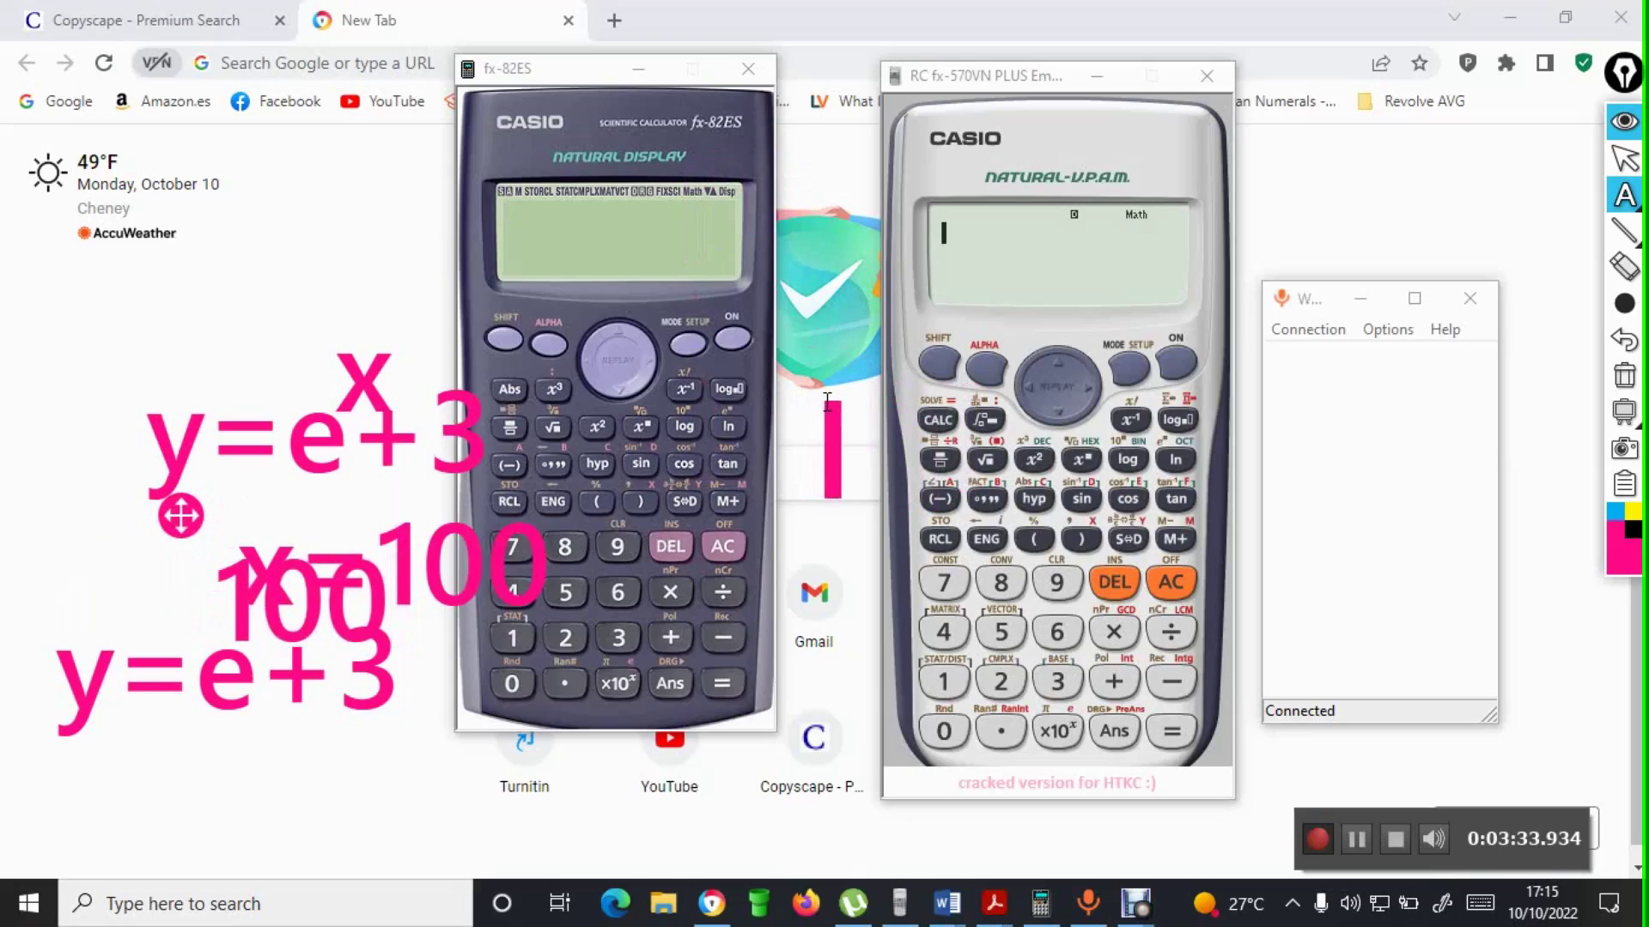
mouse_move(1634, 427)
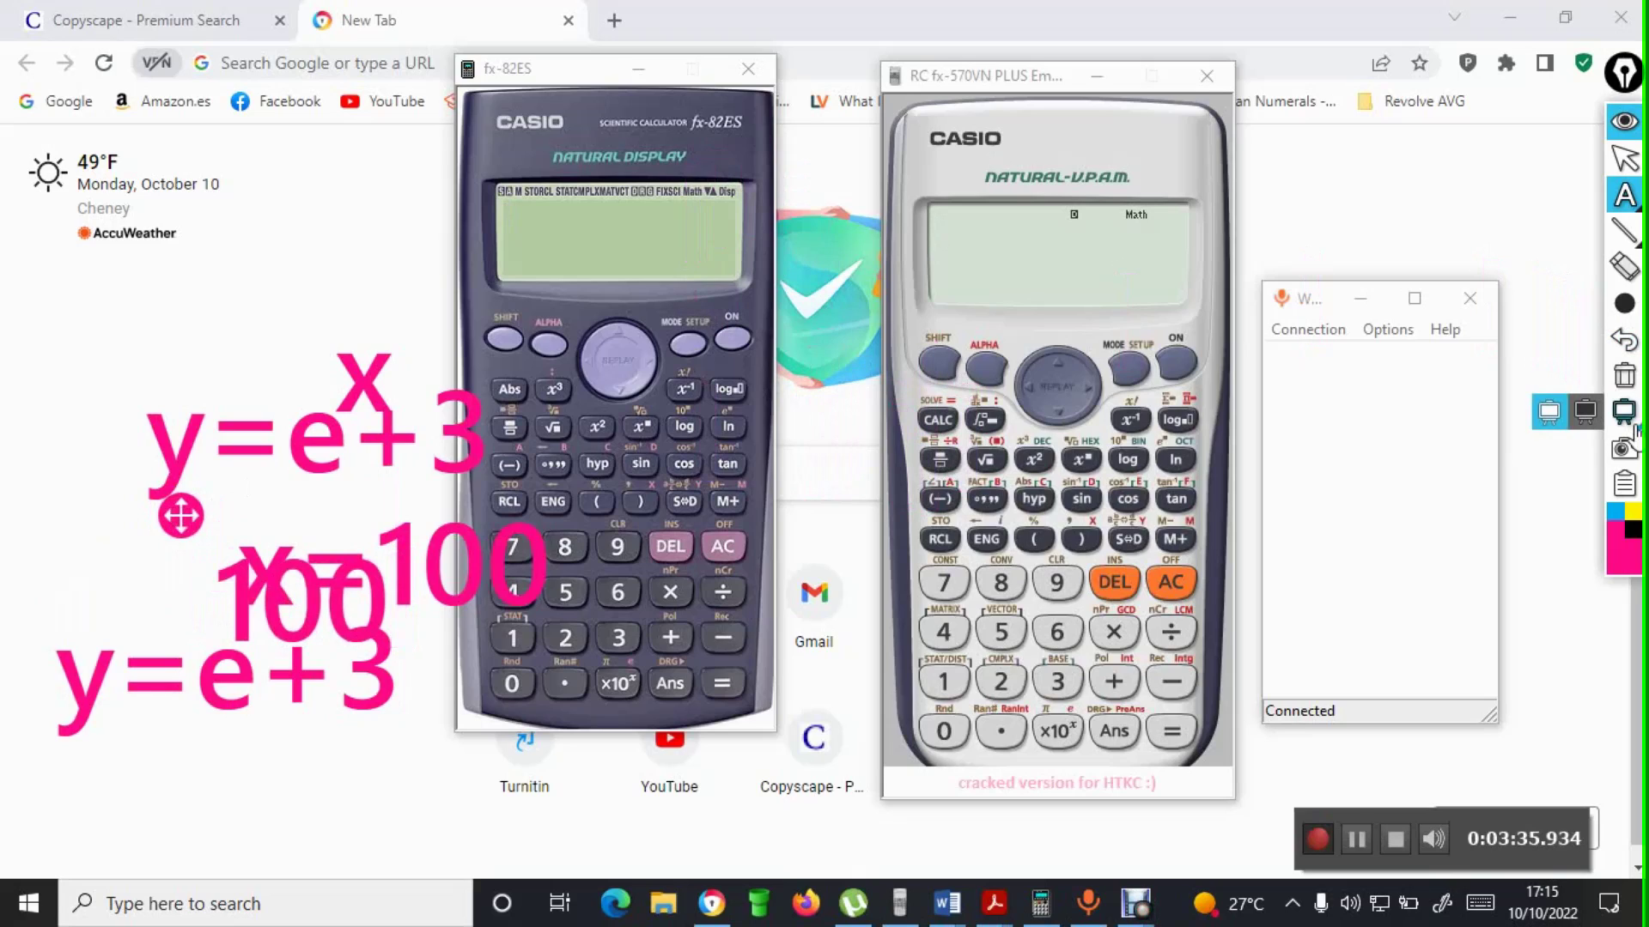
- Clear all annotations from the screen and hide the annotation toolbar
left_click(1623, 377)
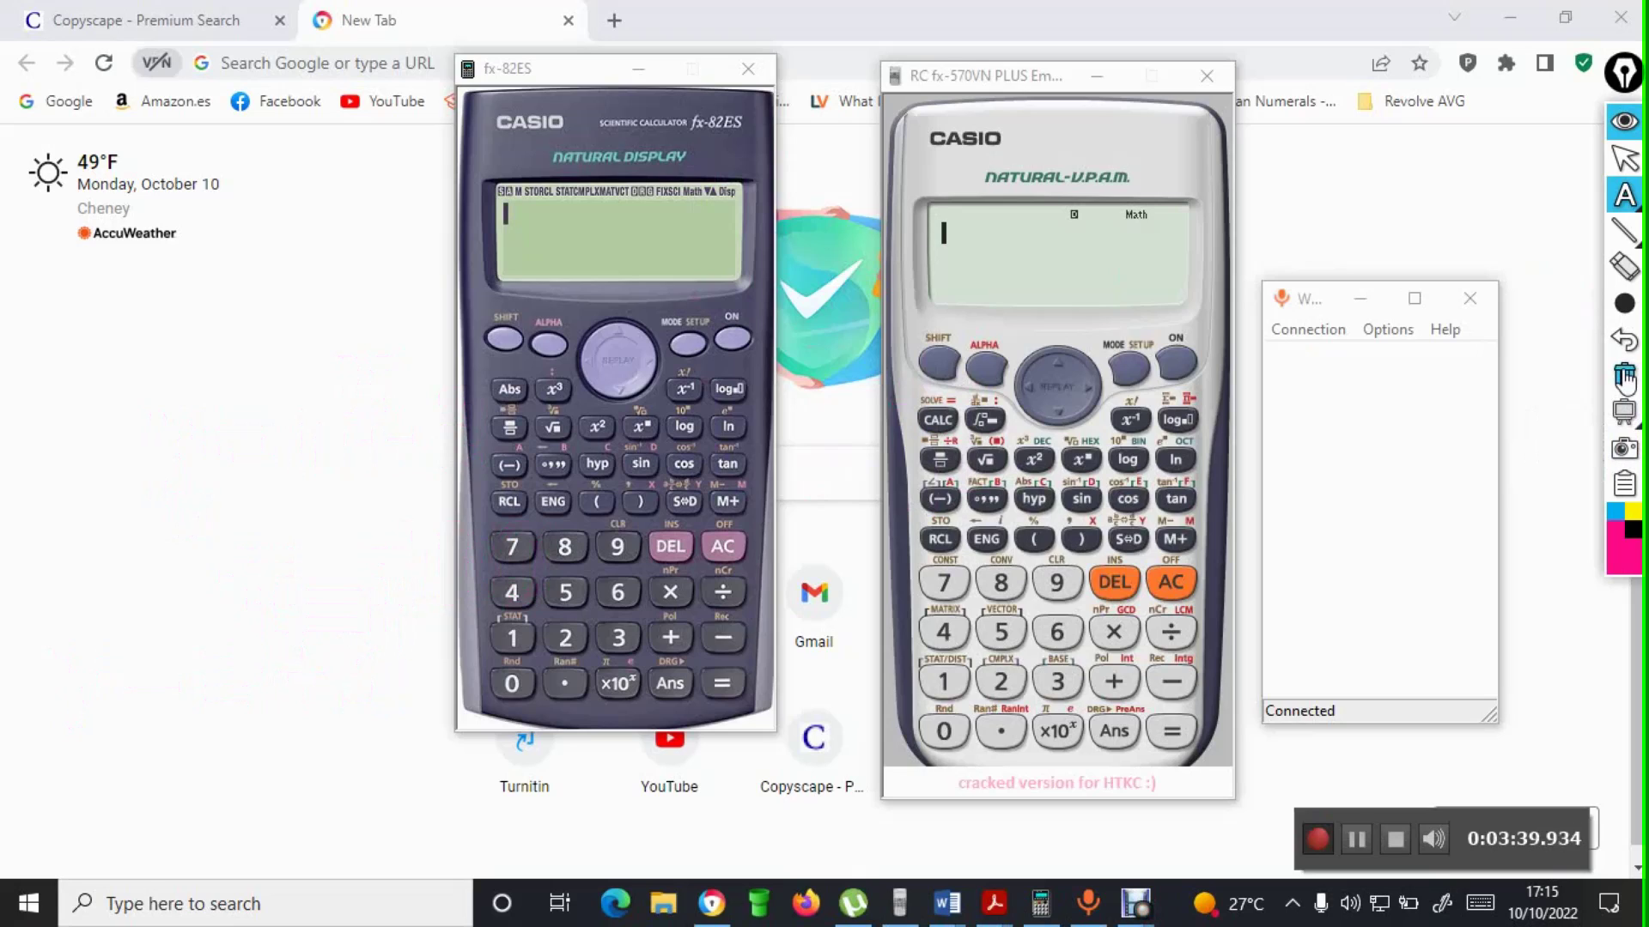
left_click(1580, 352)
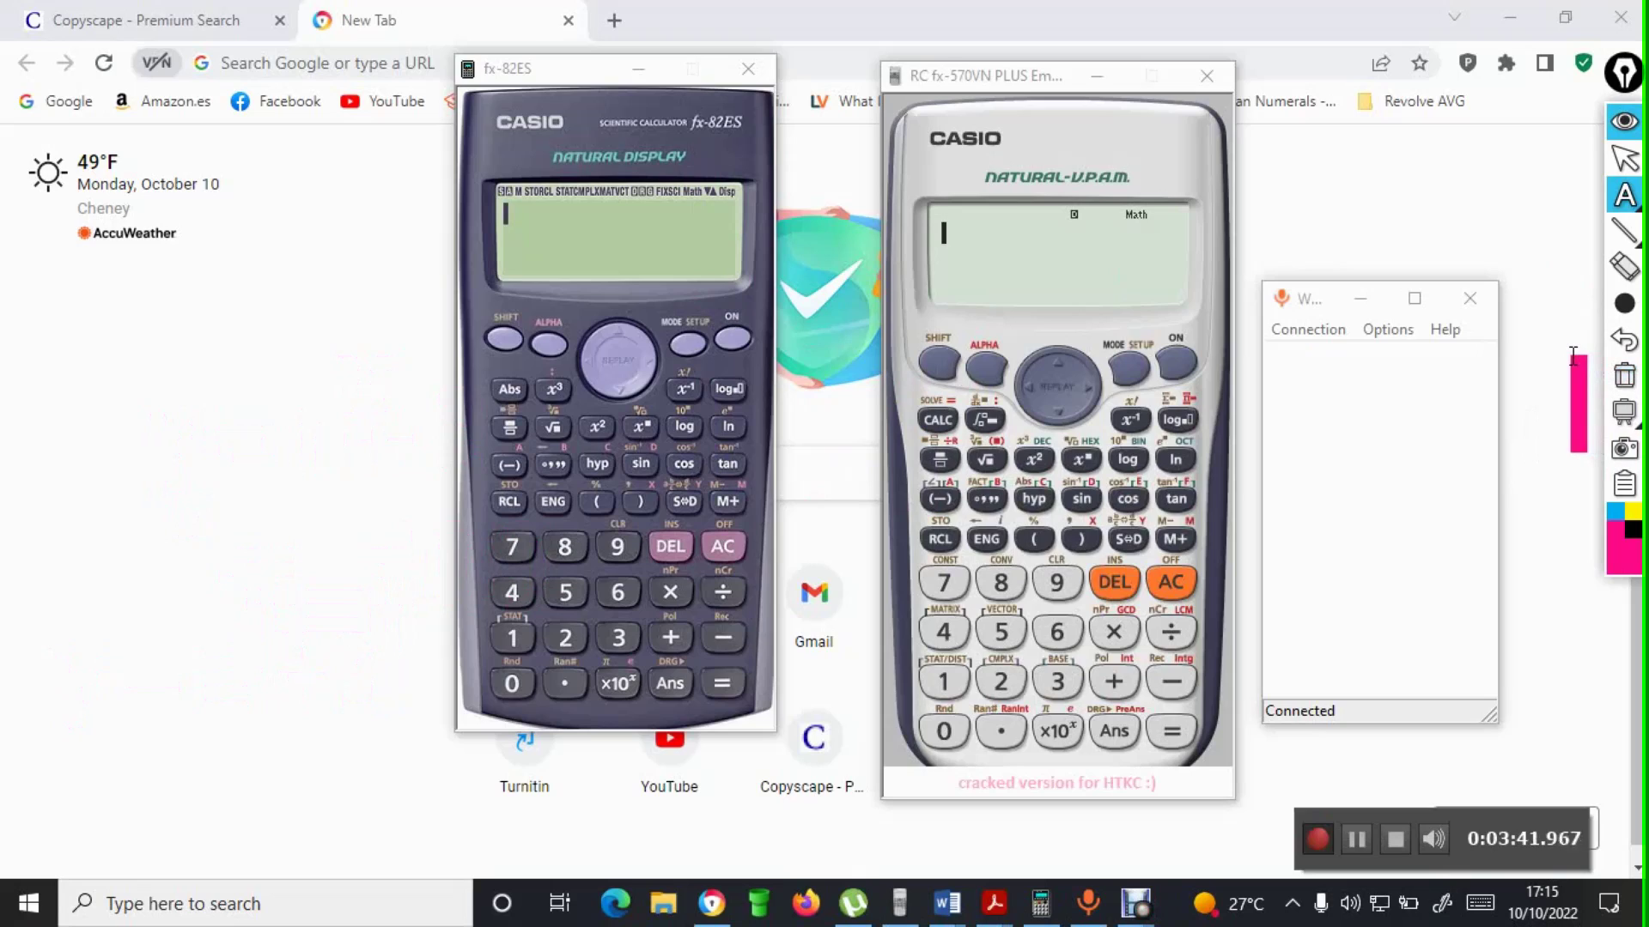
left_click(1563, 356)
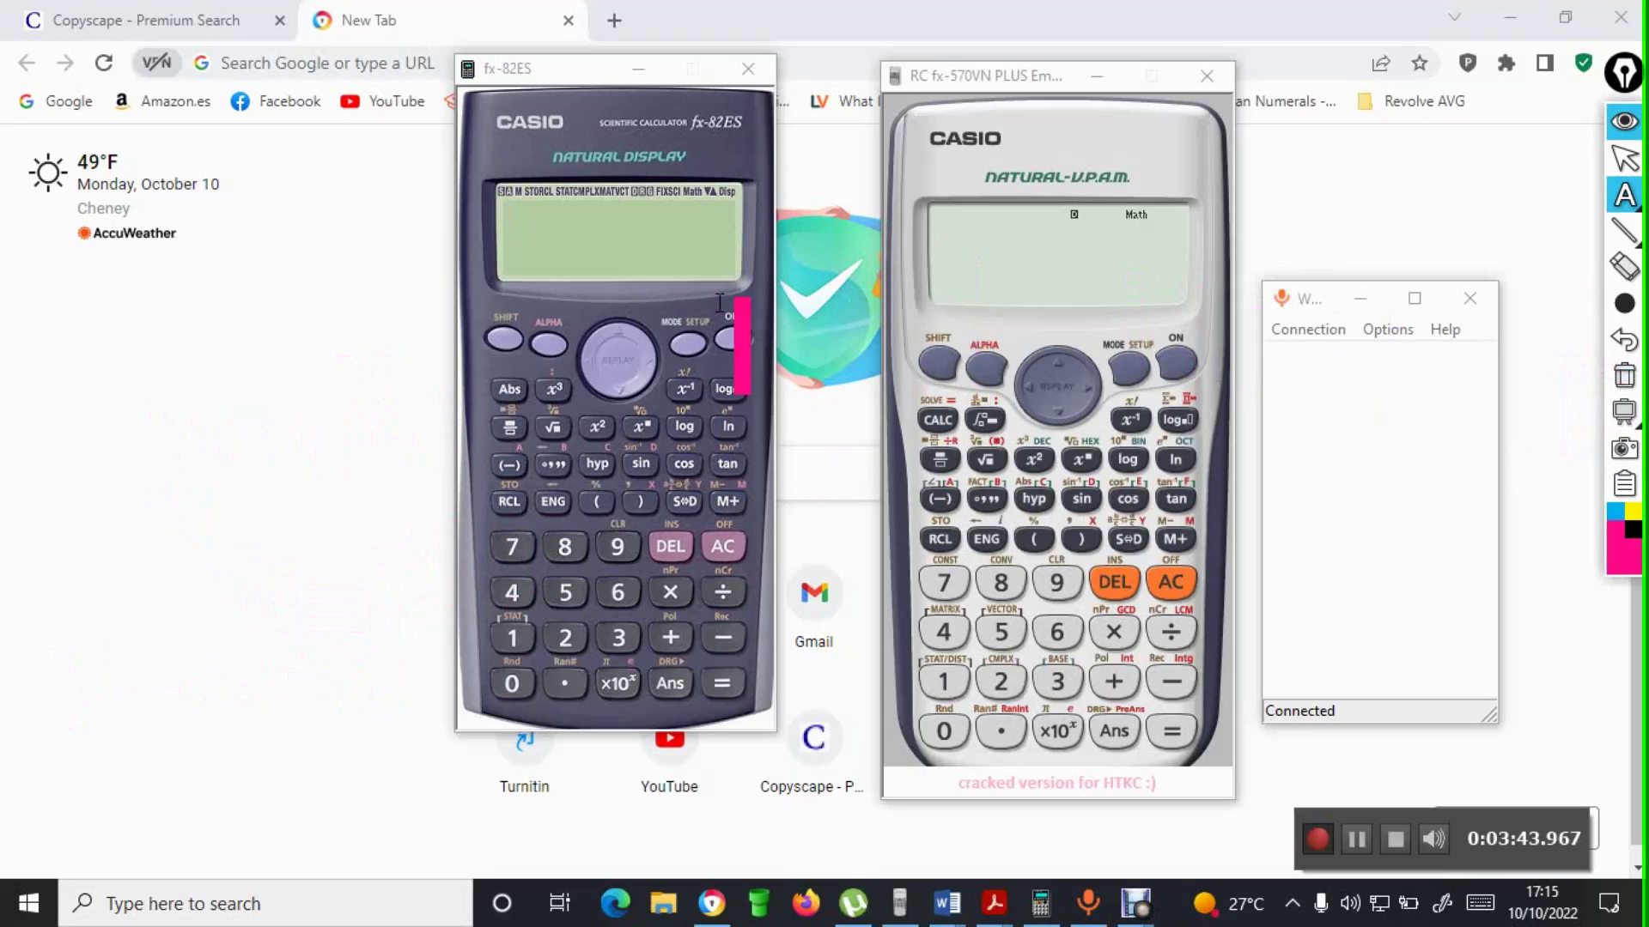
mouse_move(1608, 228)
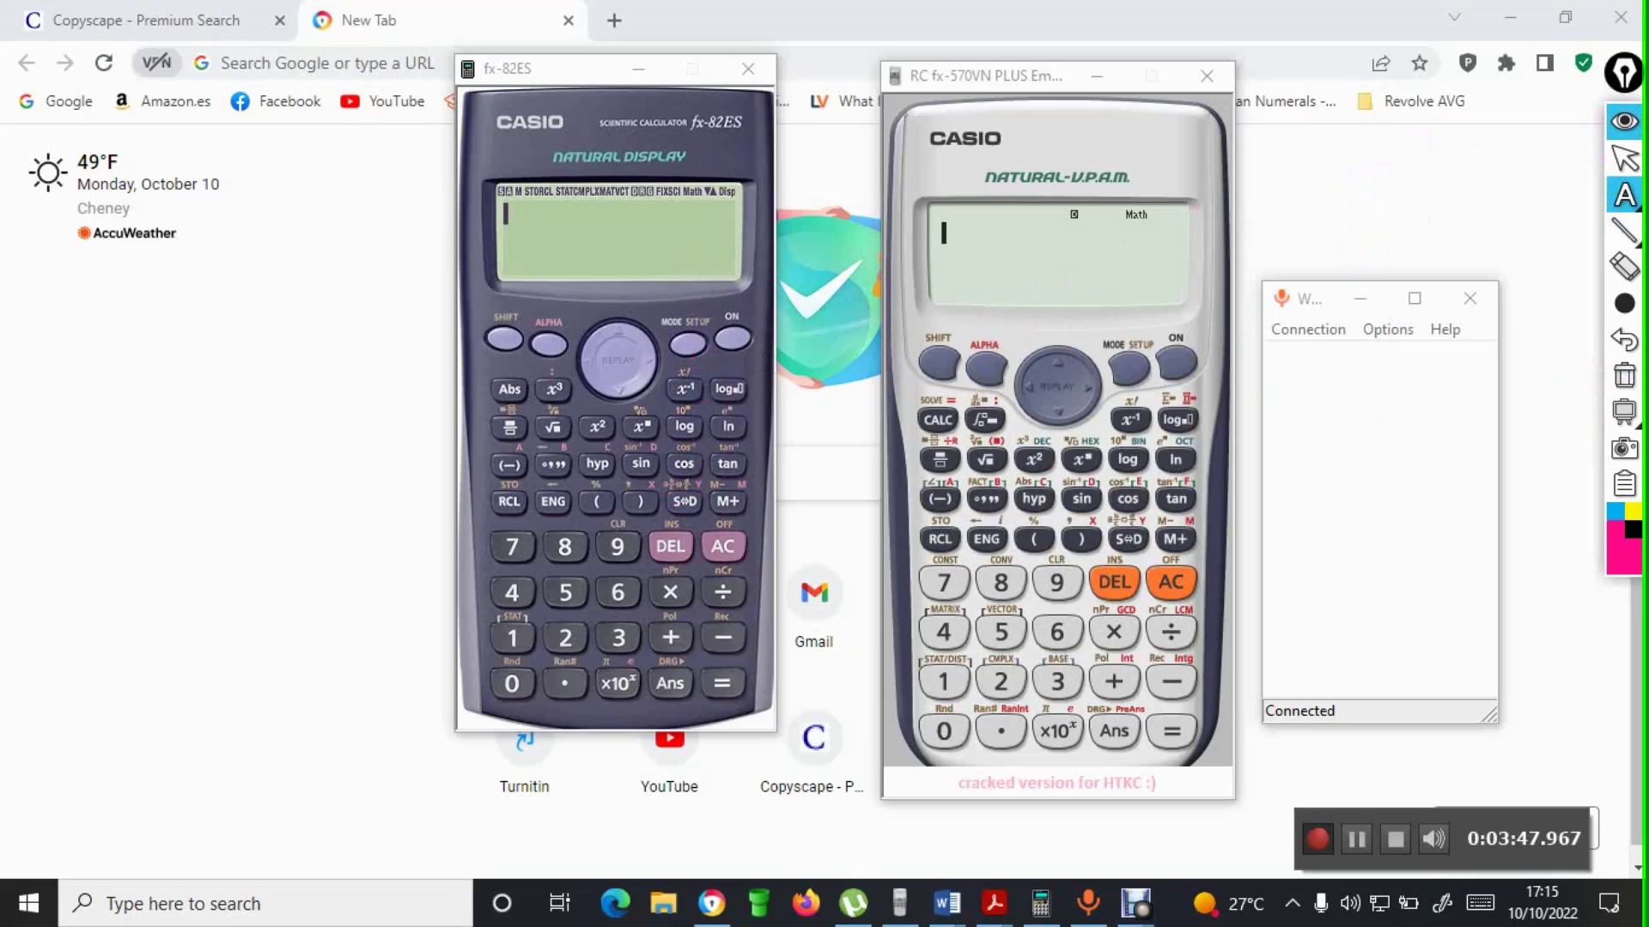
left_click(1618, 125)
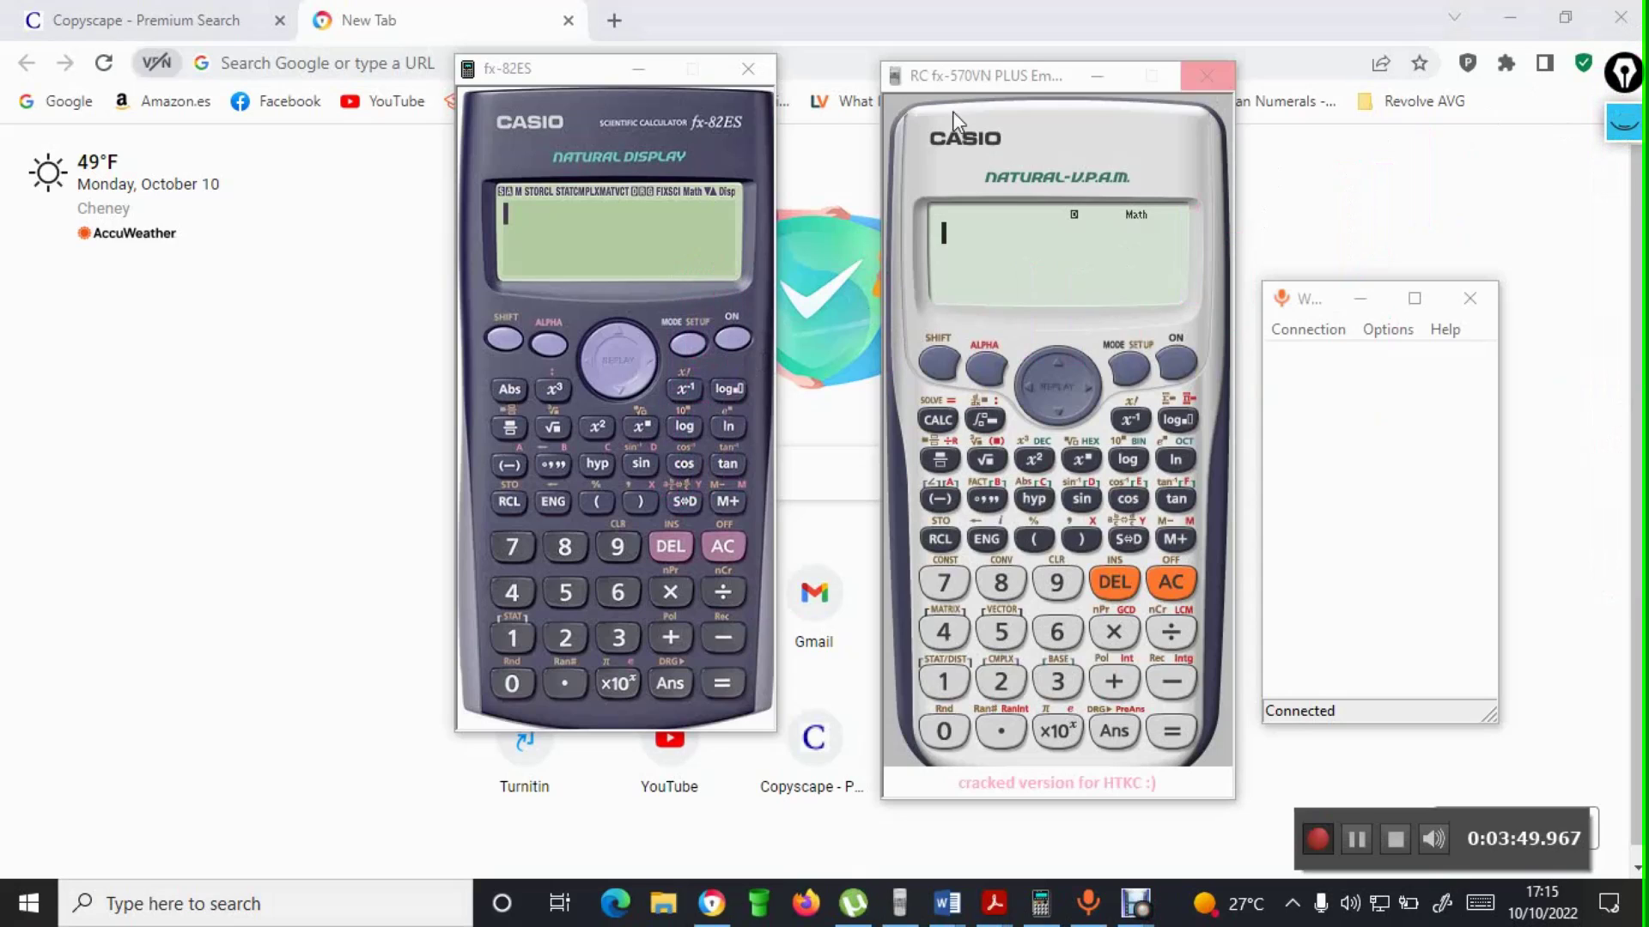
- On the fx-82ES, evaluate e^100+3 to get 2.688117142×10^43, fixing a +3 entered inside the exponent
left_click(502, 338)
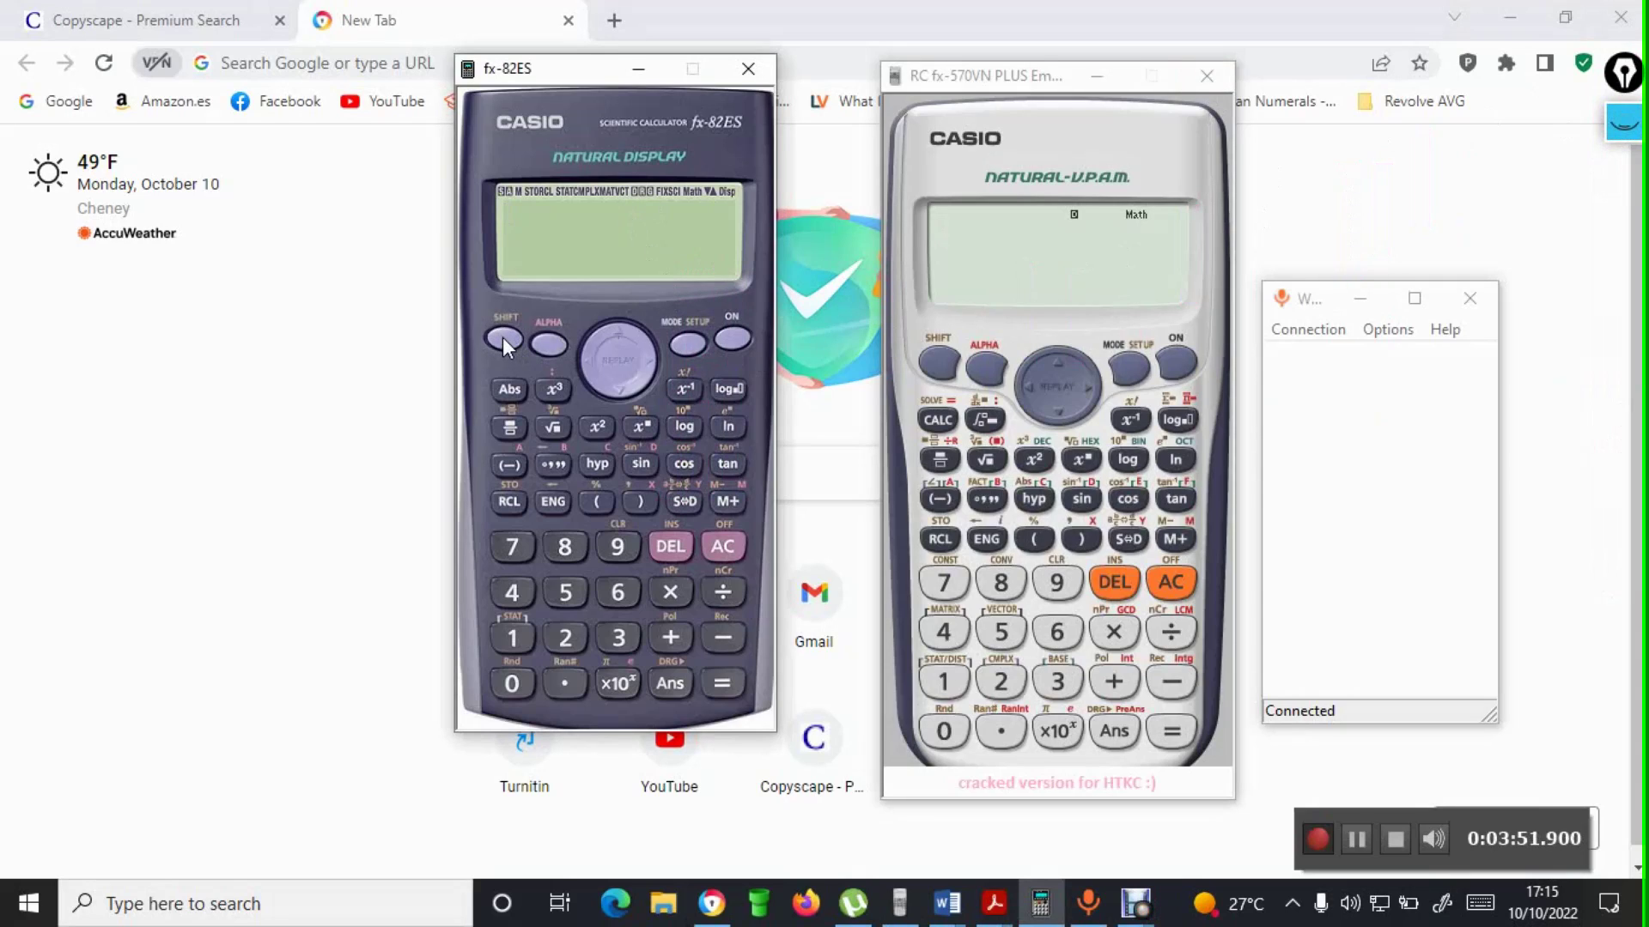
left_click(734, 423)
type("100")
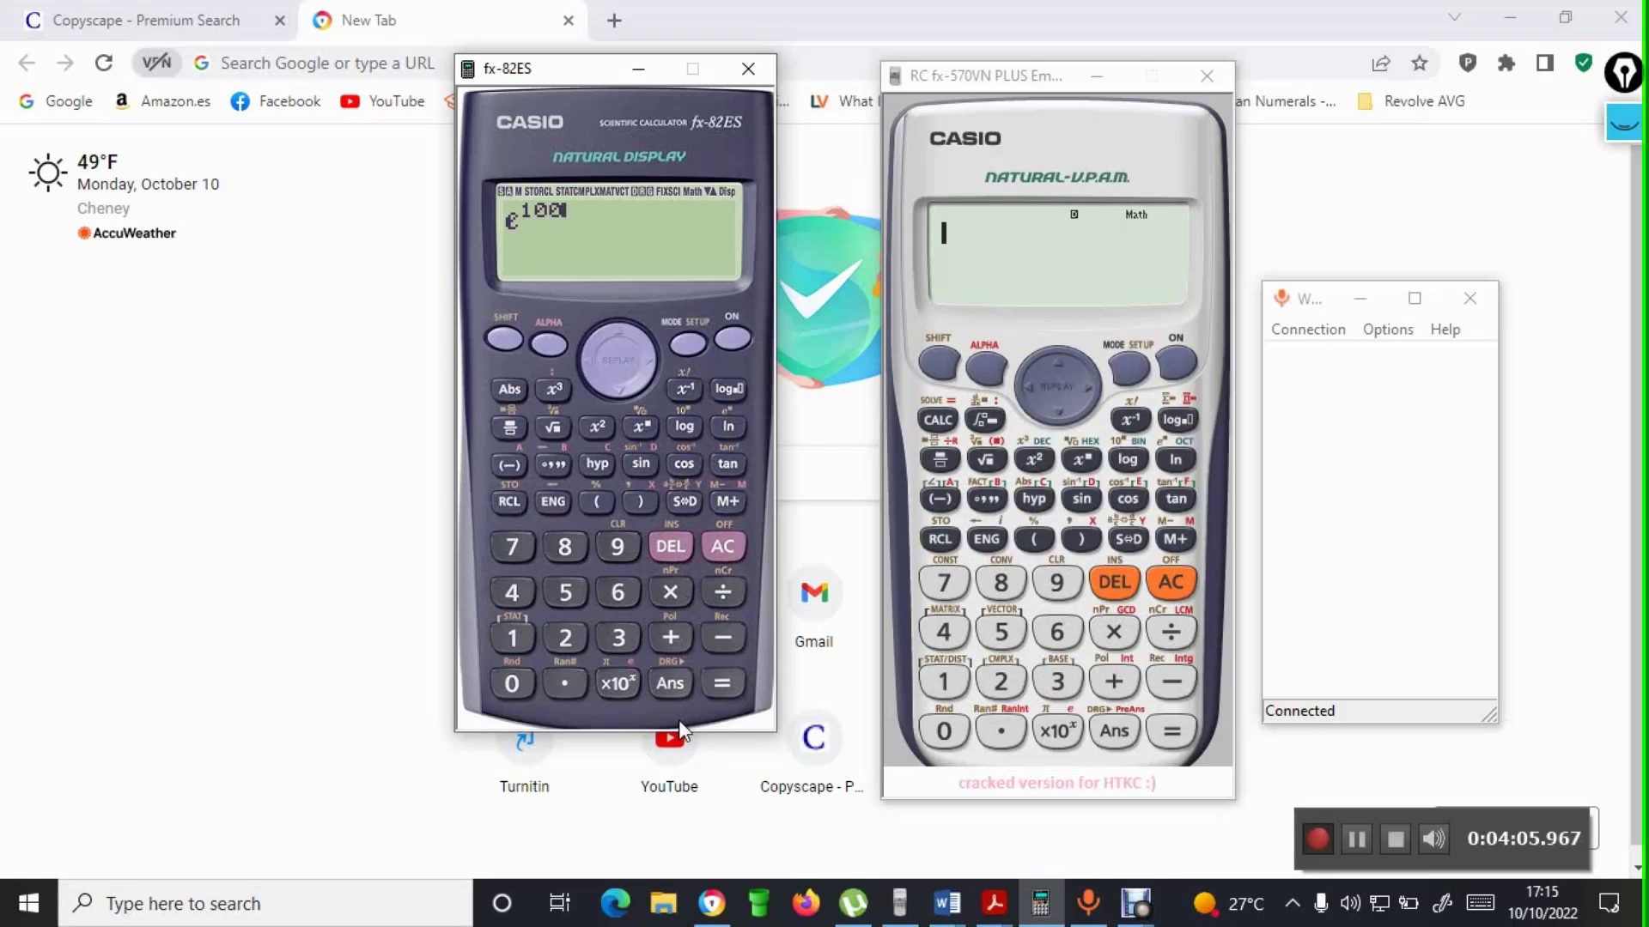
left_click(669, 639)
left_click(626, 641)
key("BackSpace")
key("BackSpace")
left_click(674, 638)
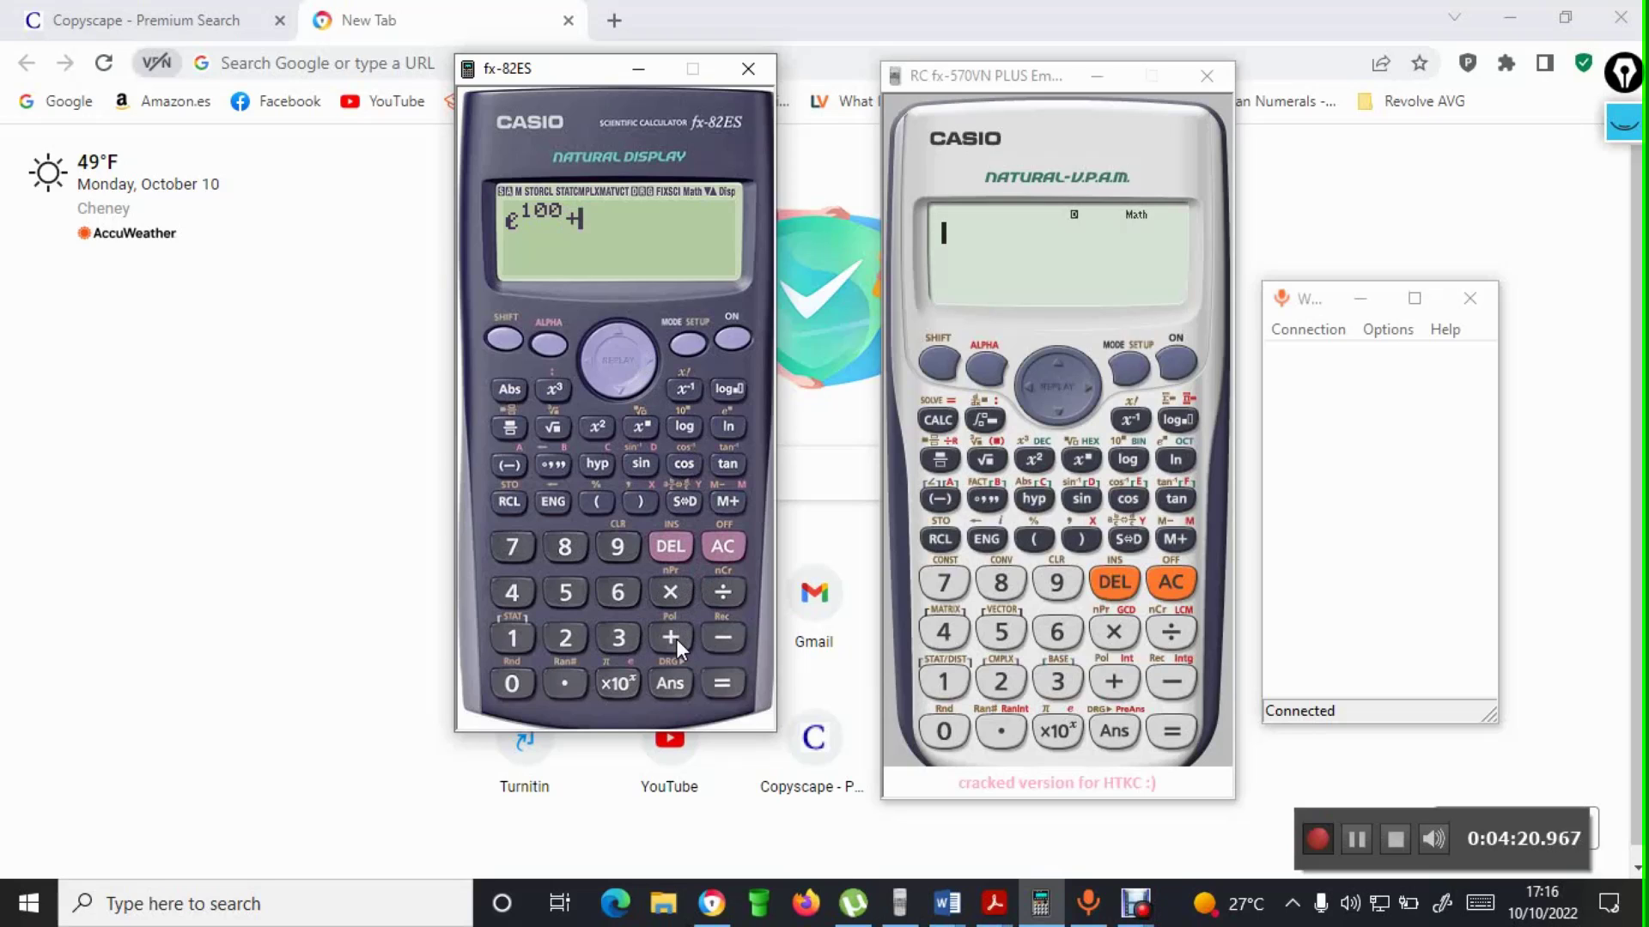
left_click(621, 648)
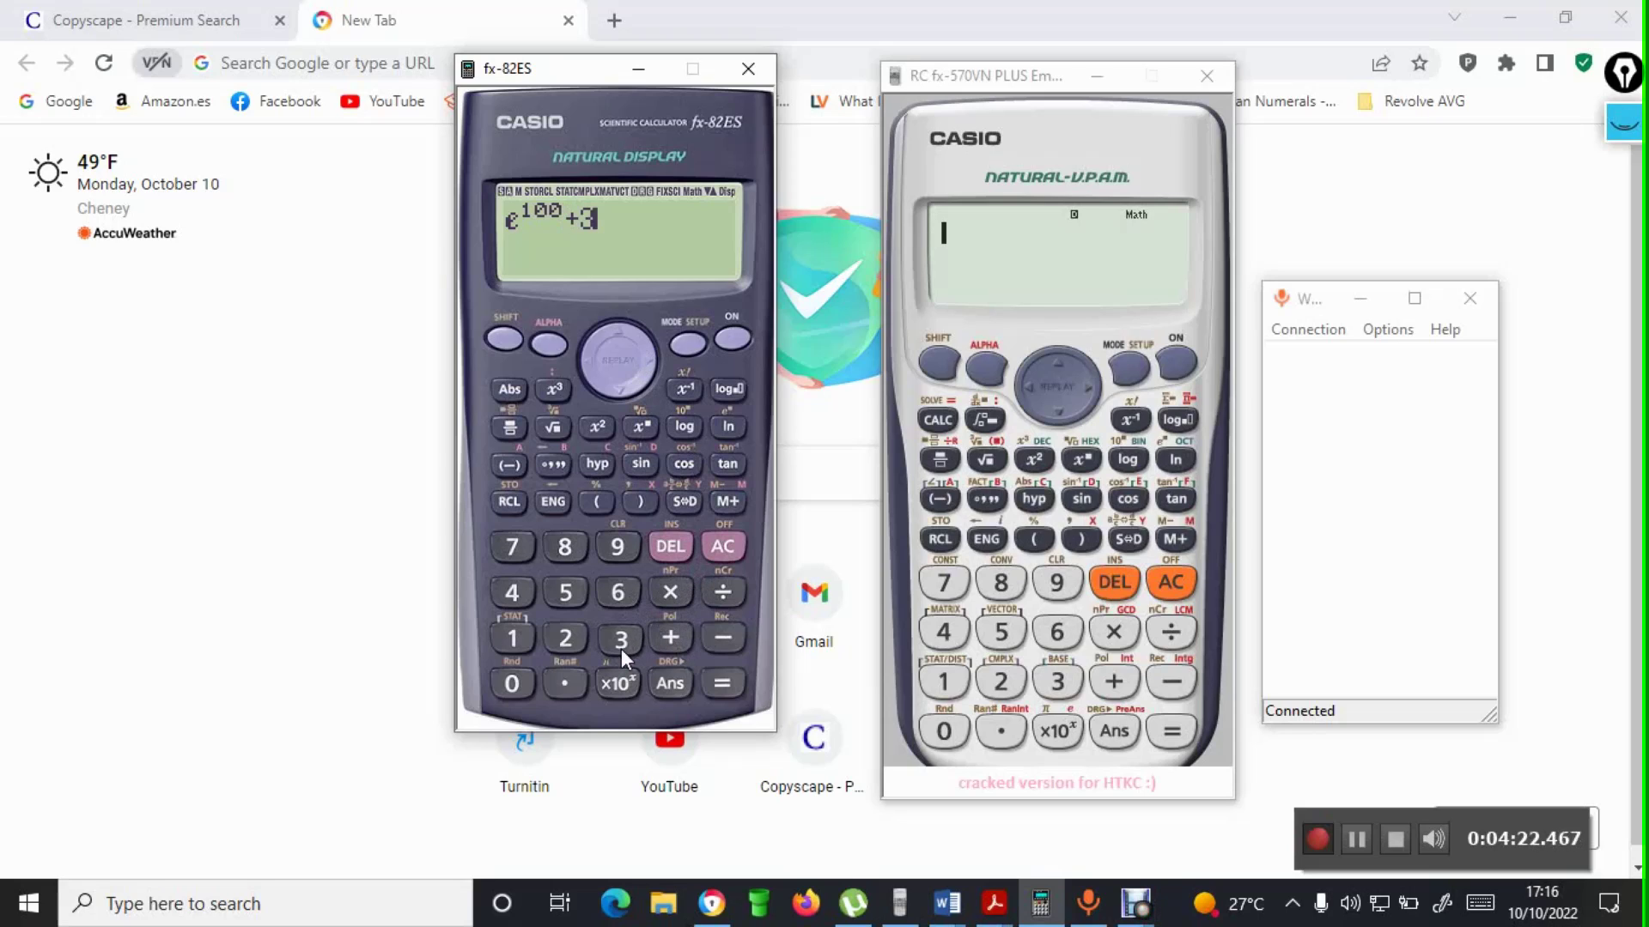
left_click(728, 682)
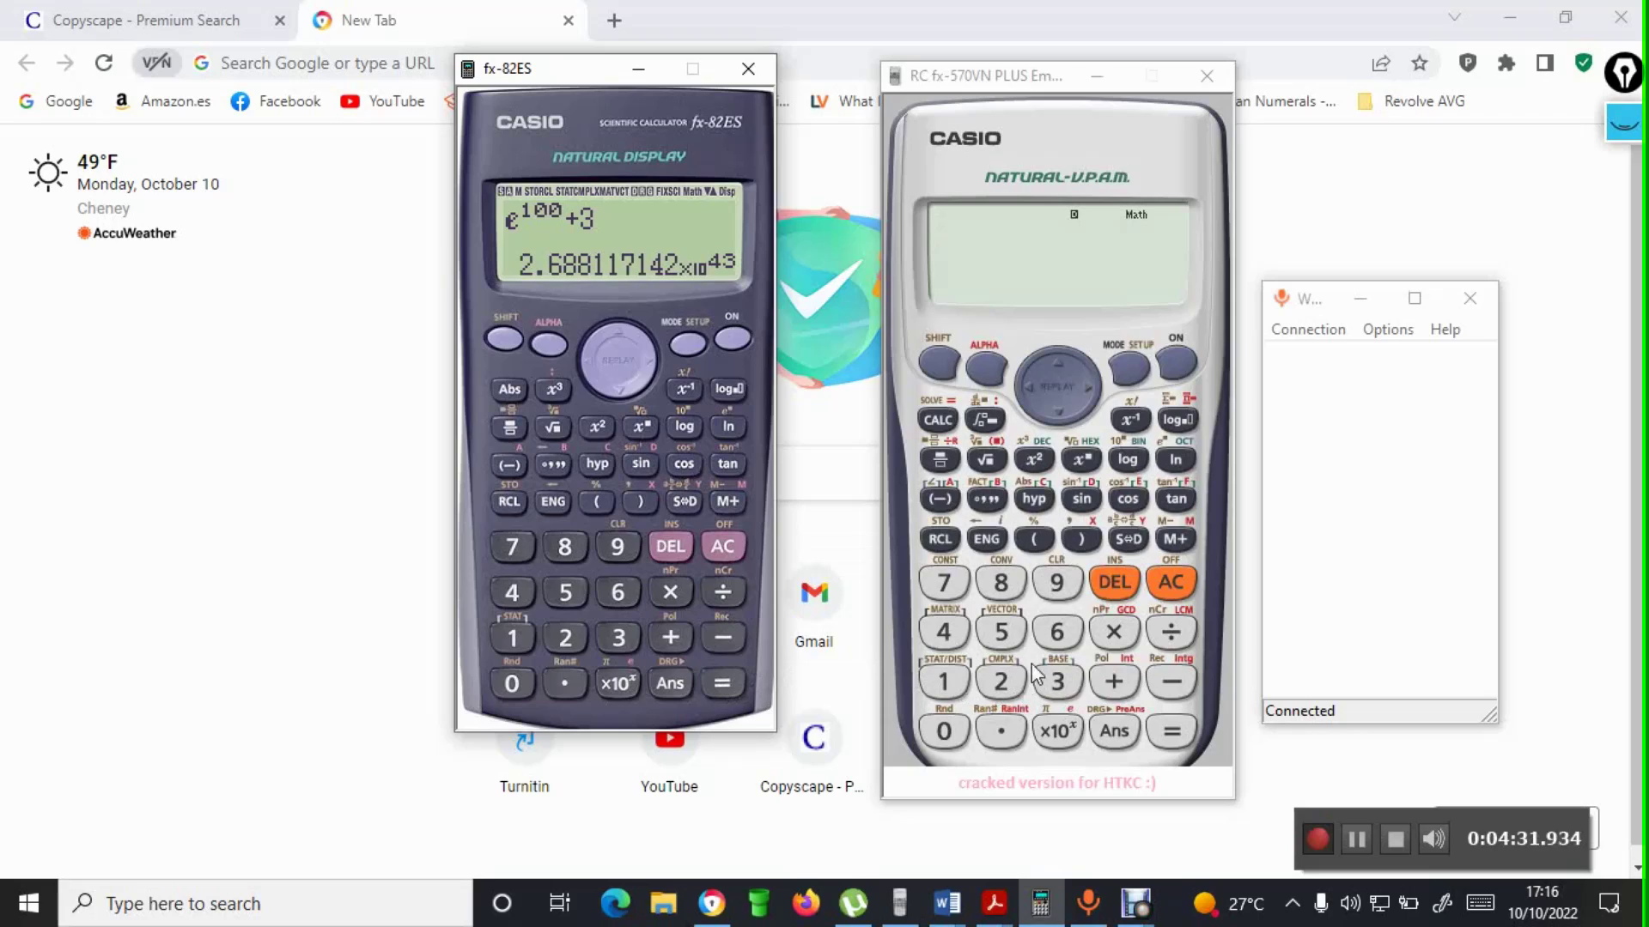
left_click(940, 365)
- Enter e^100+3 on the fx-570VN PLUS and get 2.688117142×10^43
left_click(1175, 460)
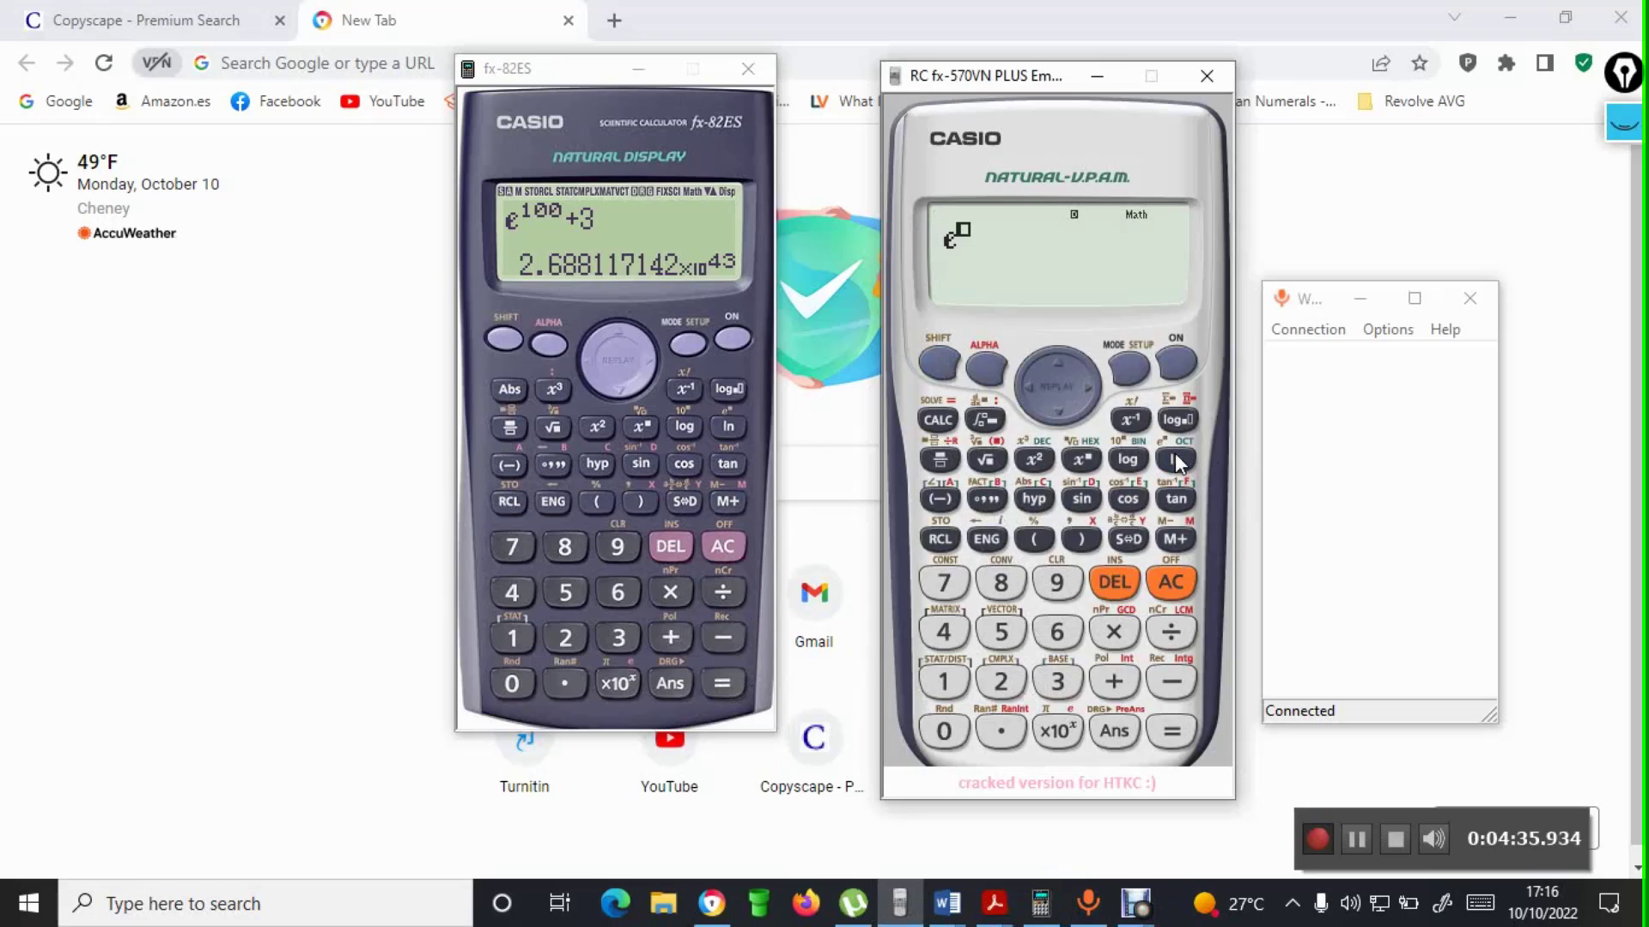
key("1")
key("1")
key("0")
key("0")
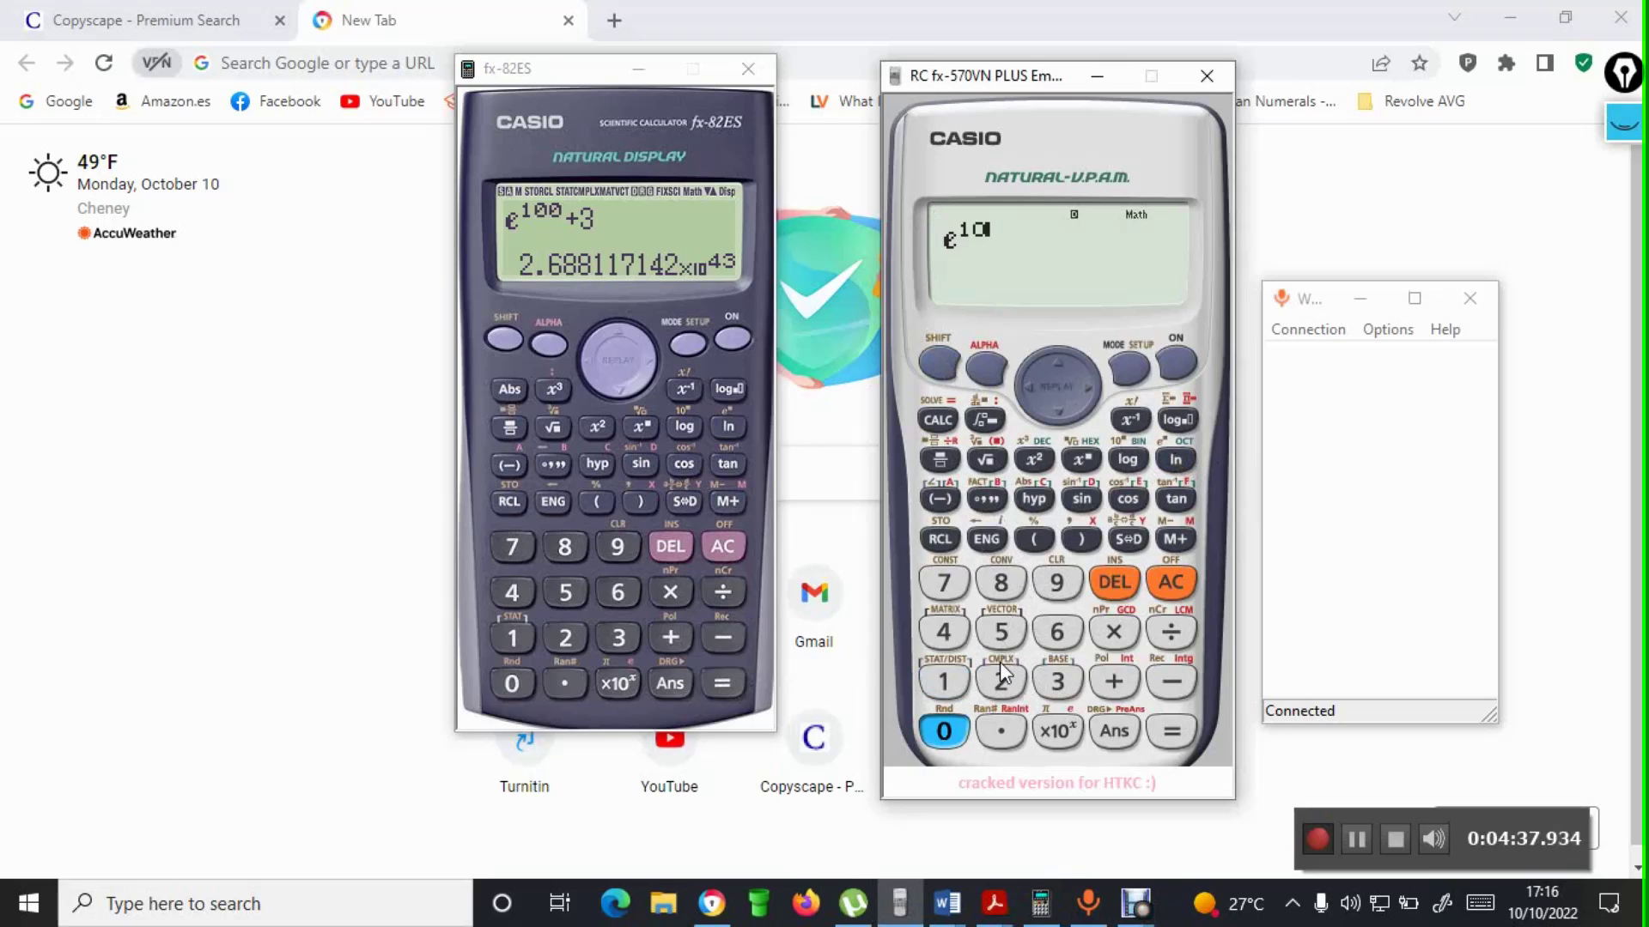
left_click(1090, 384)
key("plus")
key("3")
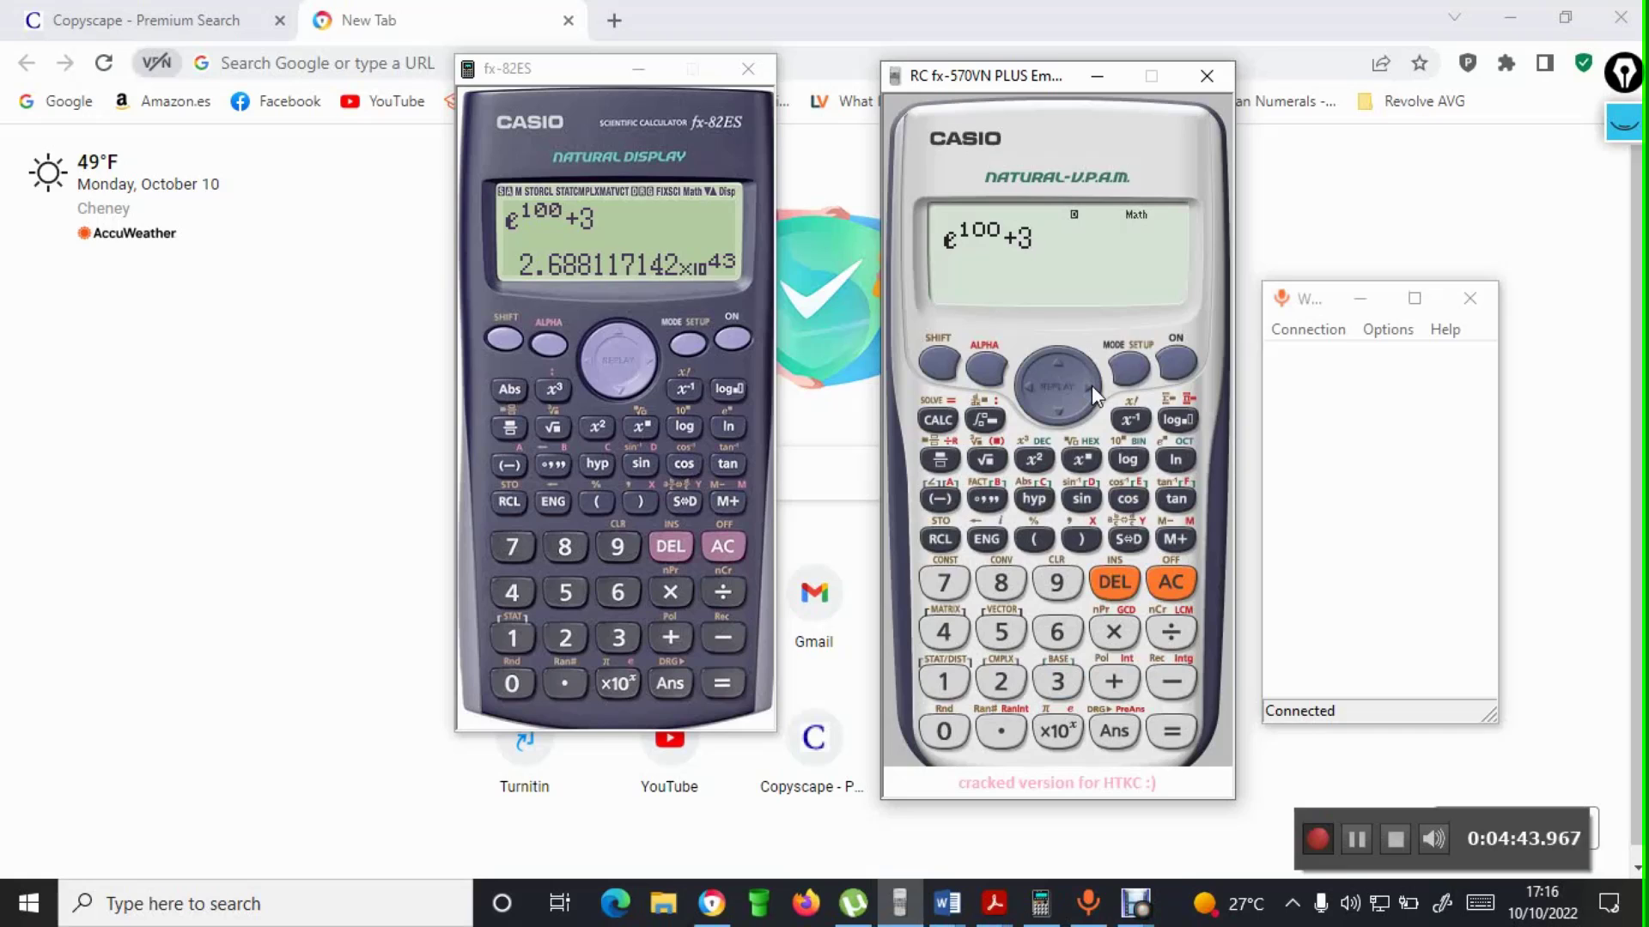
key("Return")
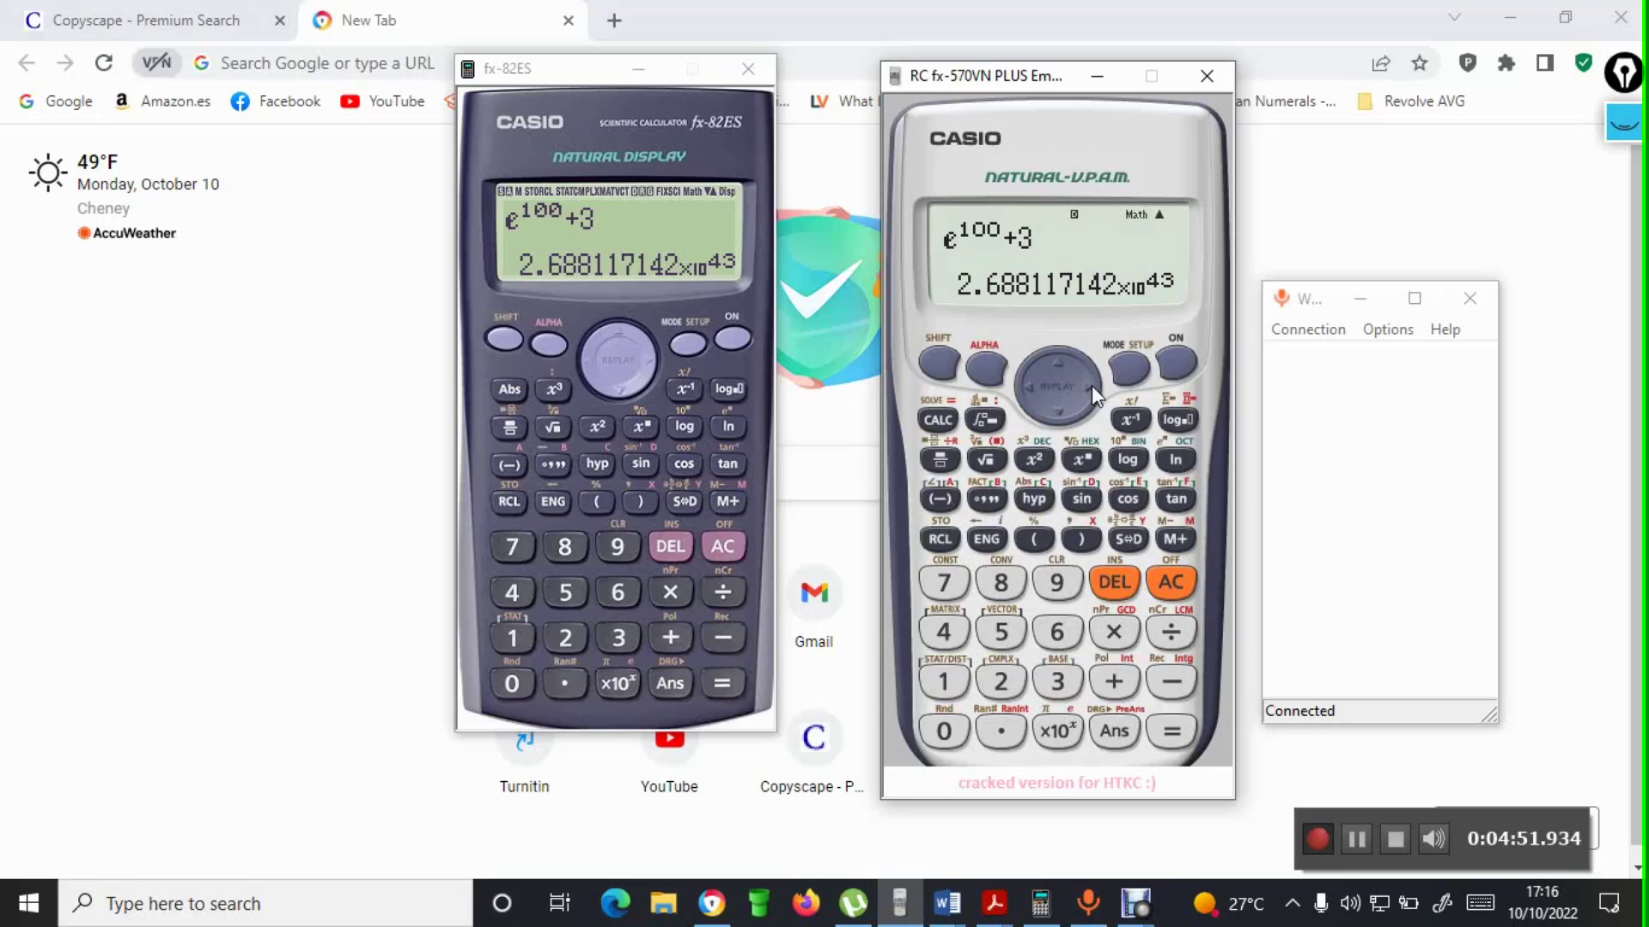
- Write y=ln(x+10) on screen with =ln(10+10) on the line below
left_click(1624, 121)
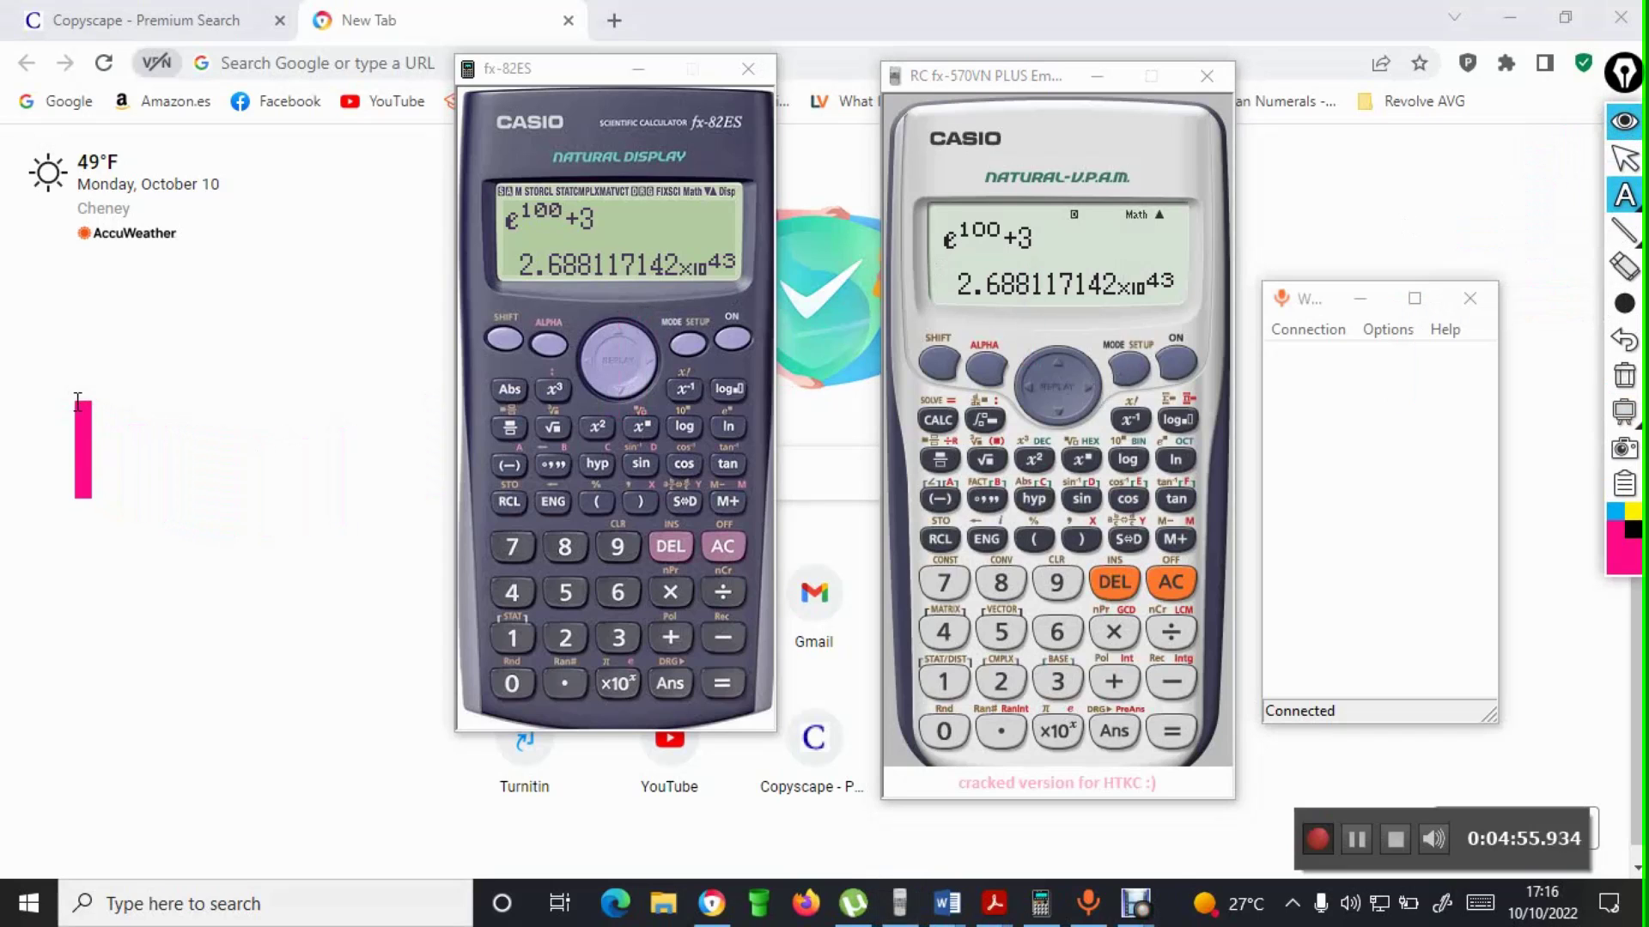
left_click(77, 402)
type("y=l")
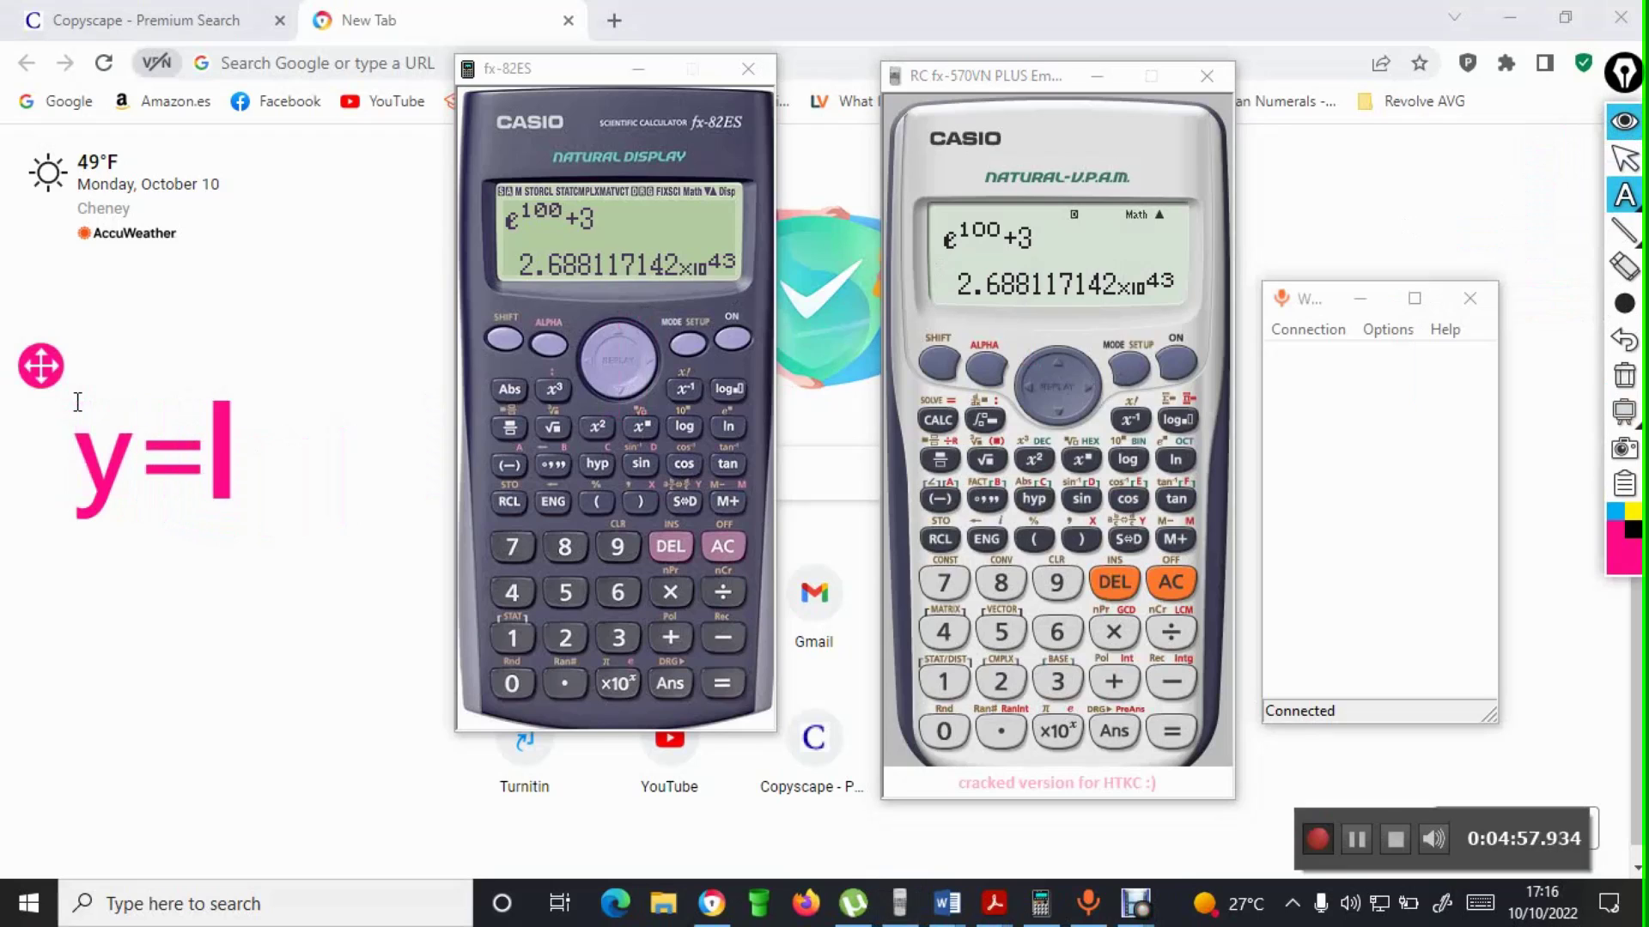
type("n")
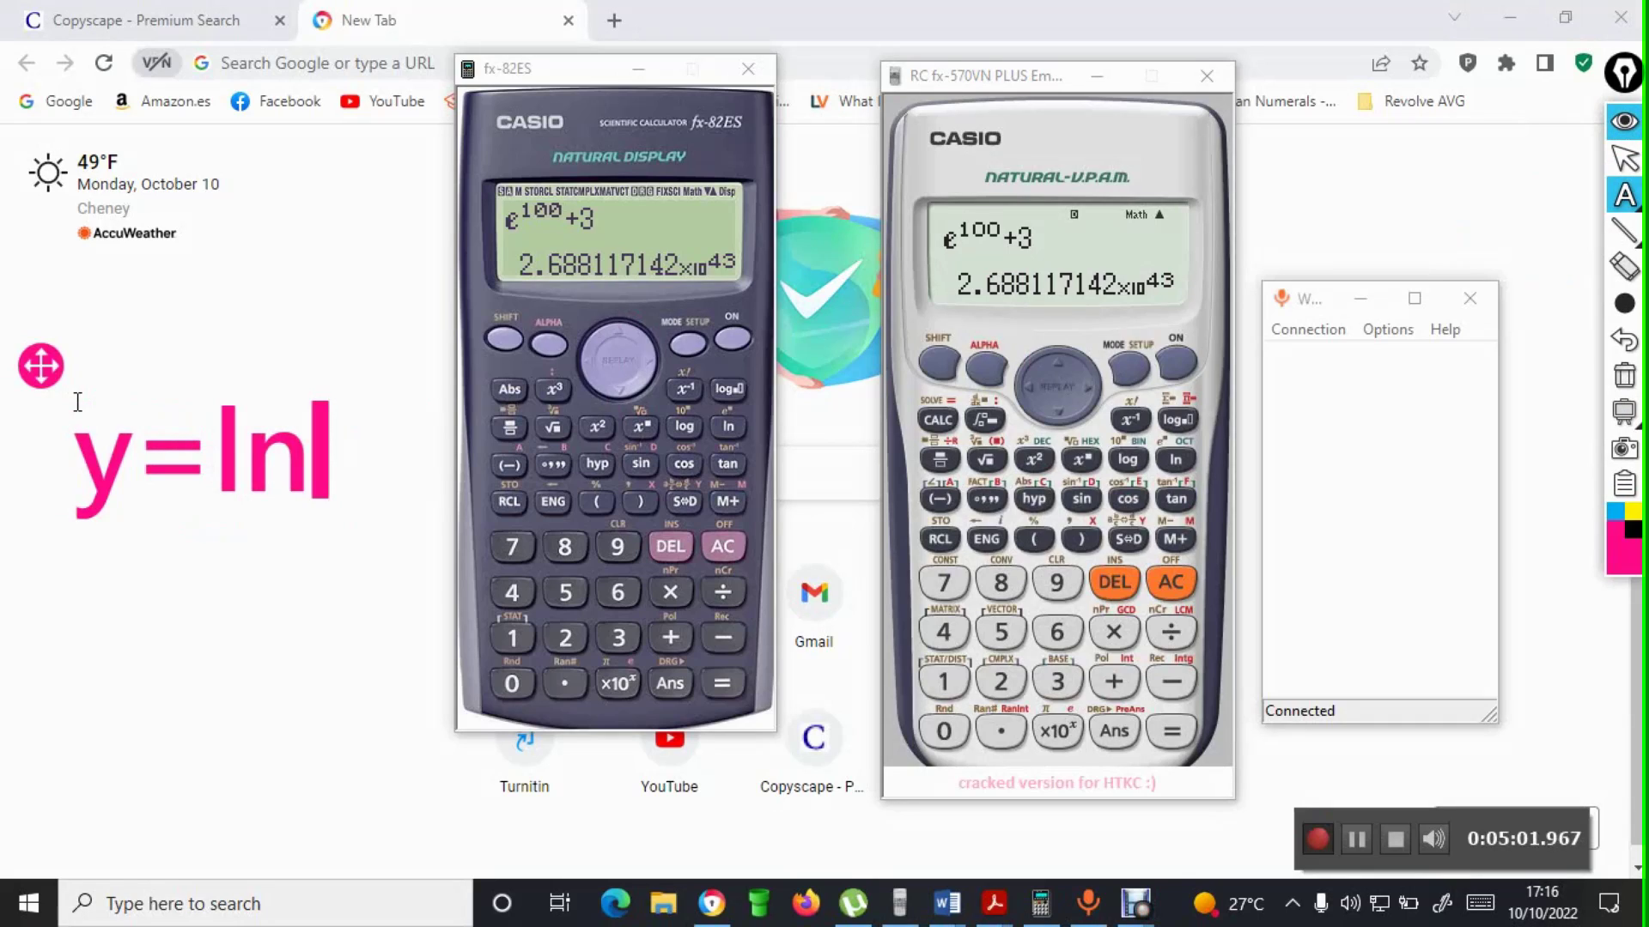
type("(x")
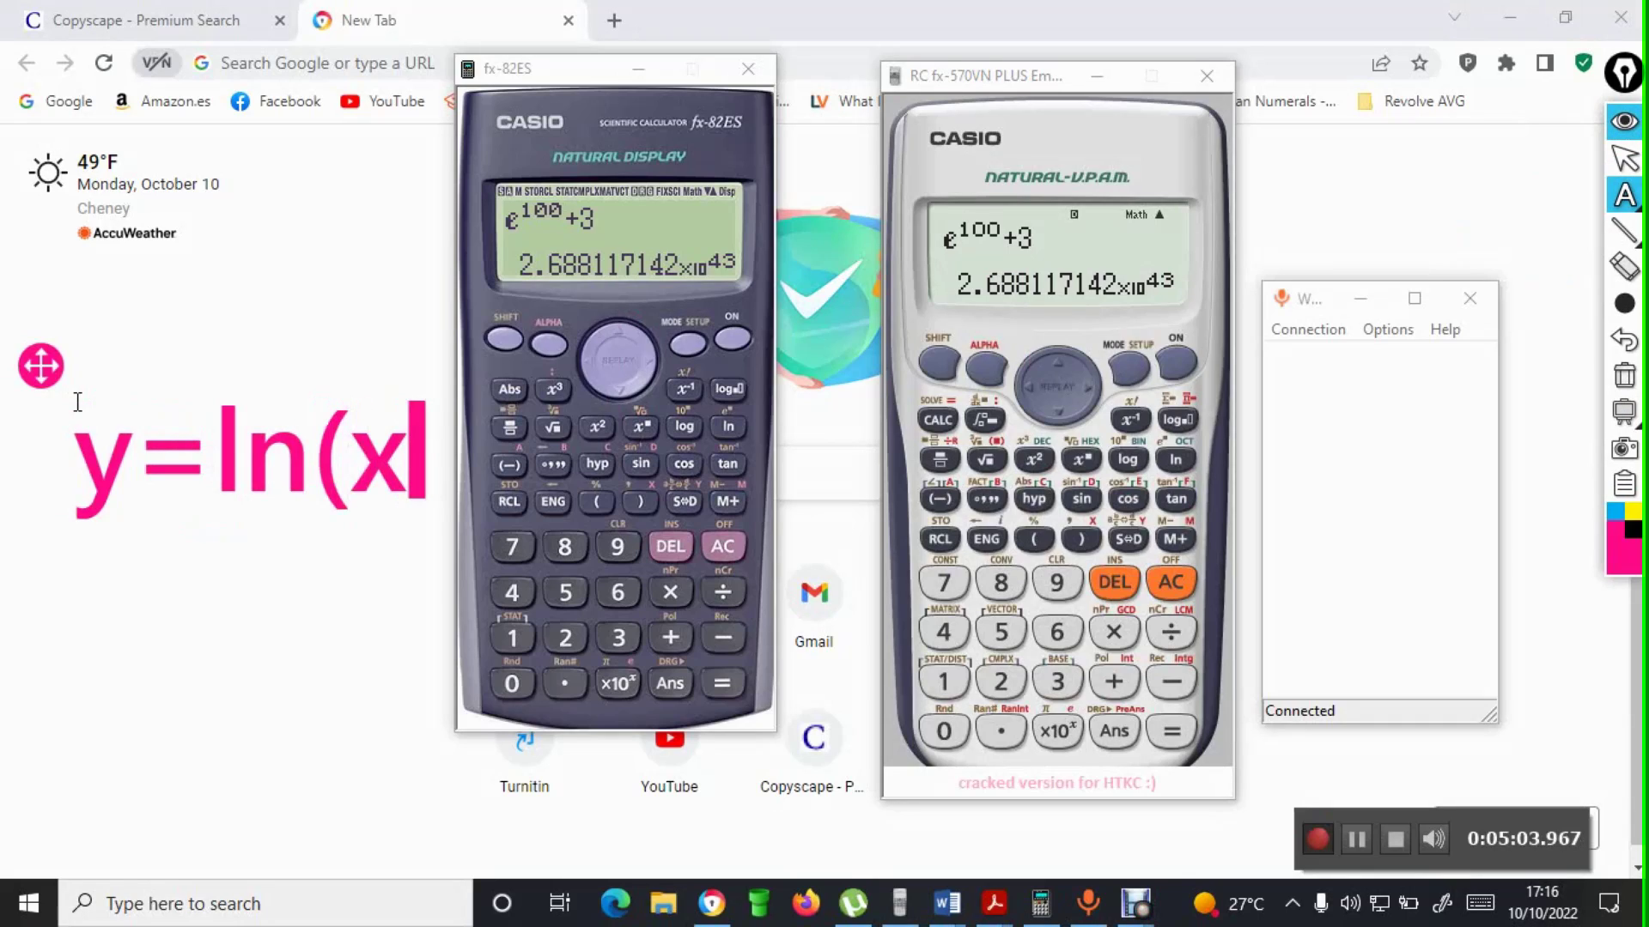
type("+10")
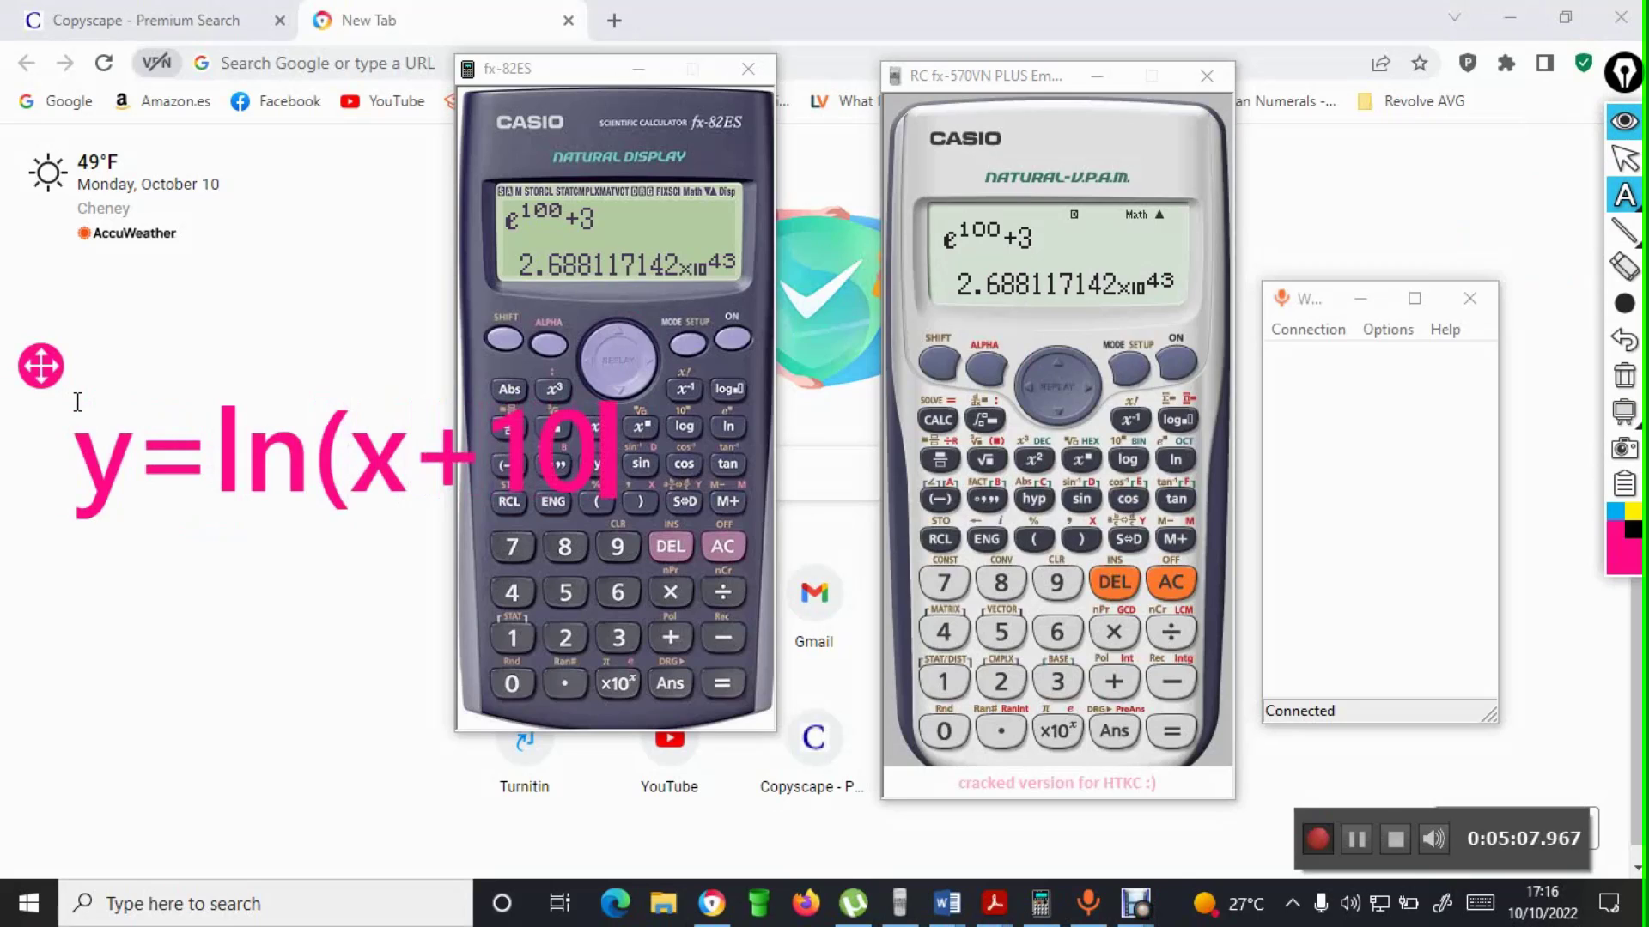
type(")")
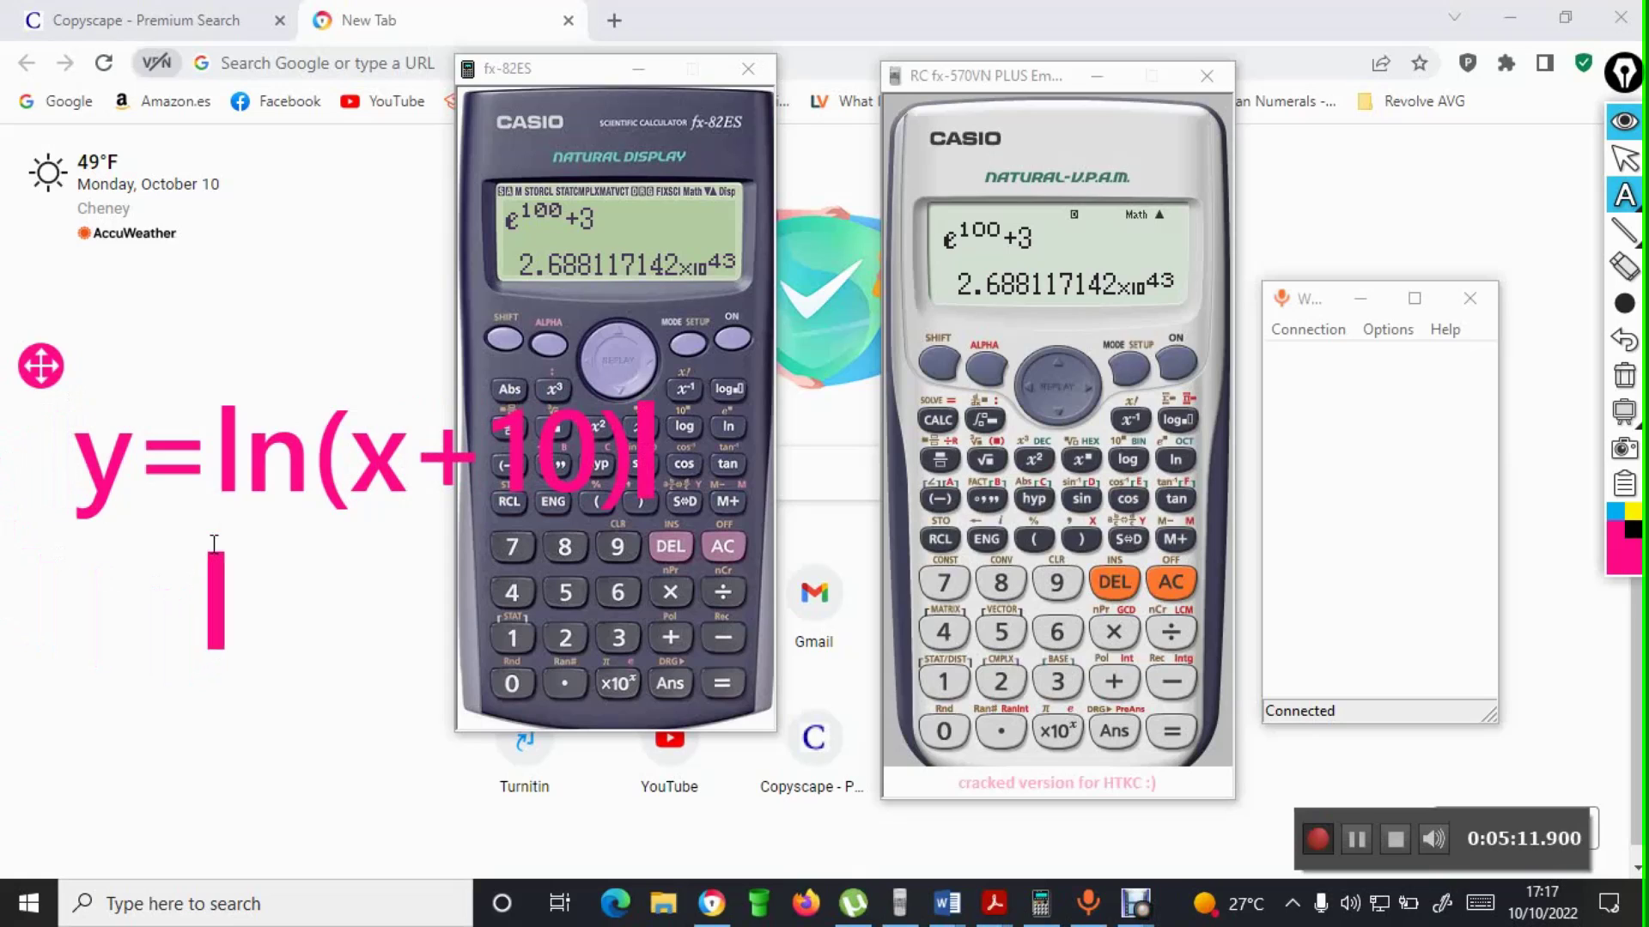
left_click(160, 524)
type("=")
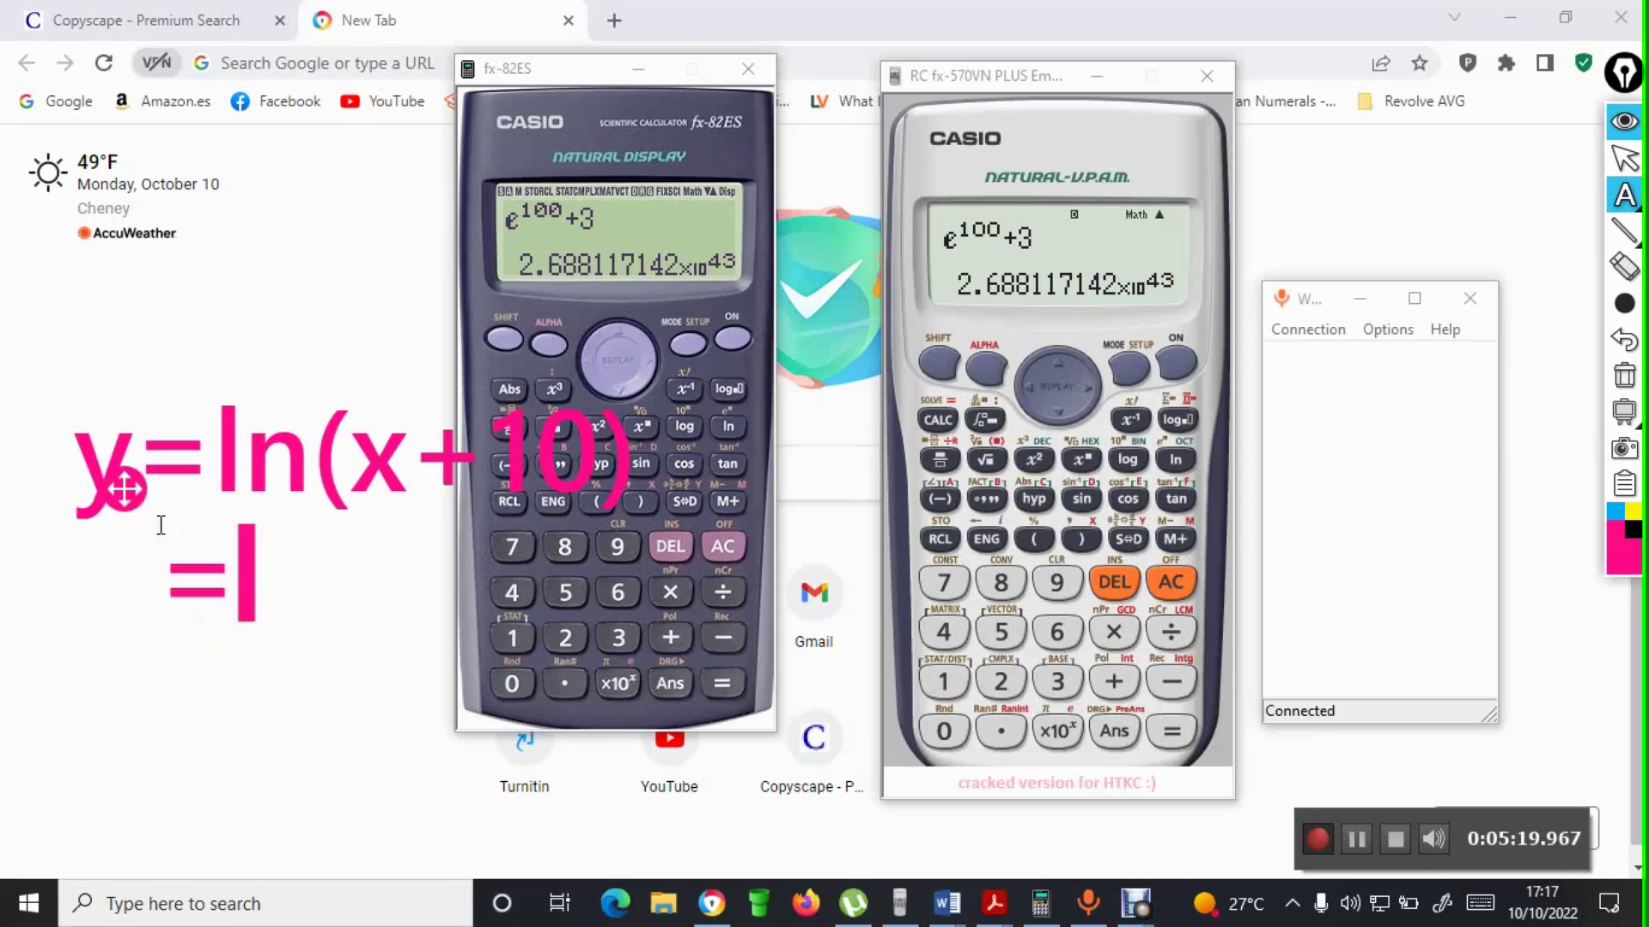
type("ln(")
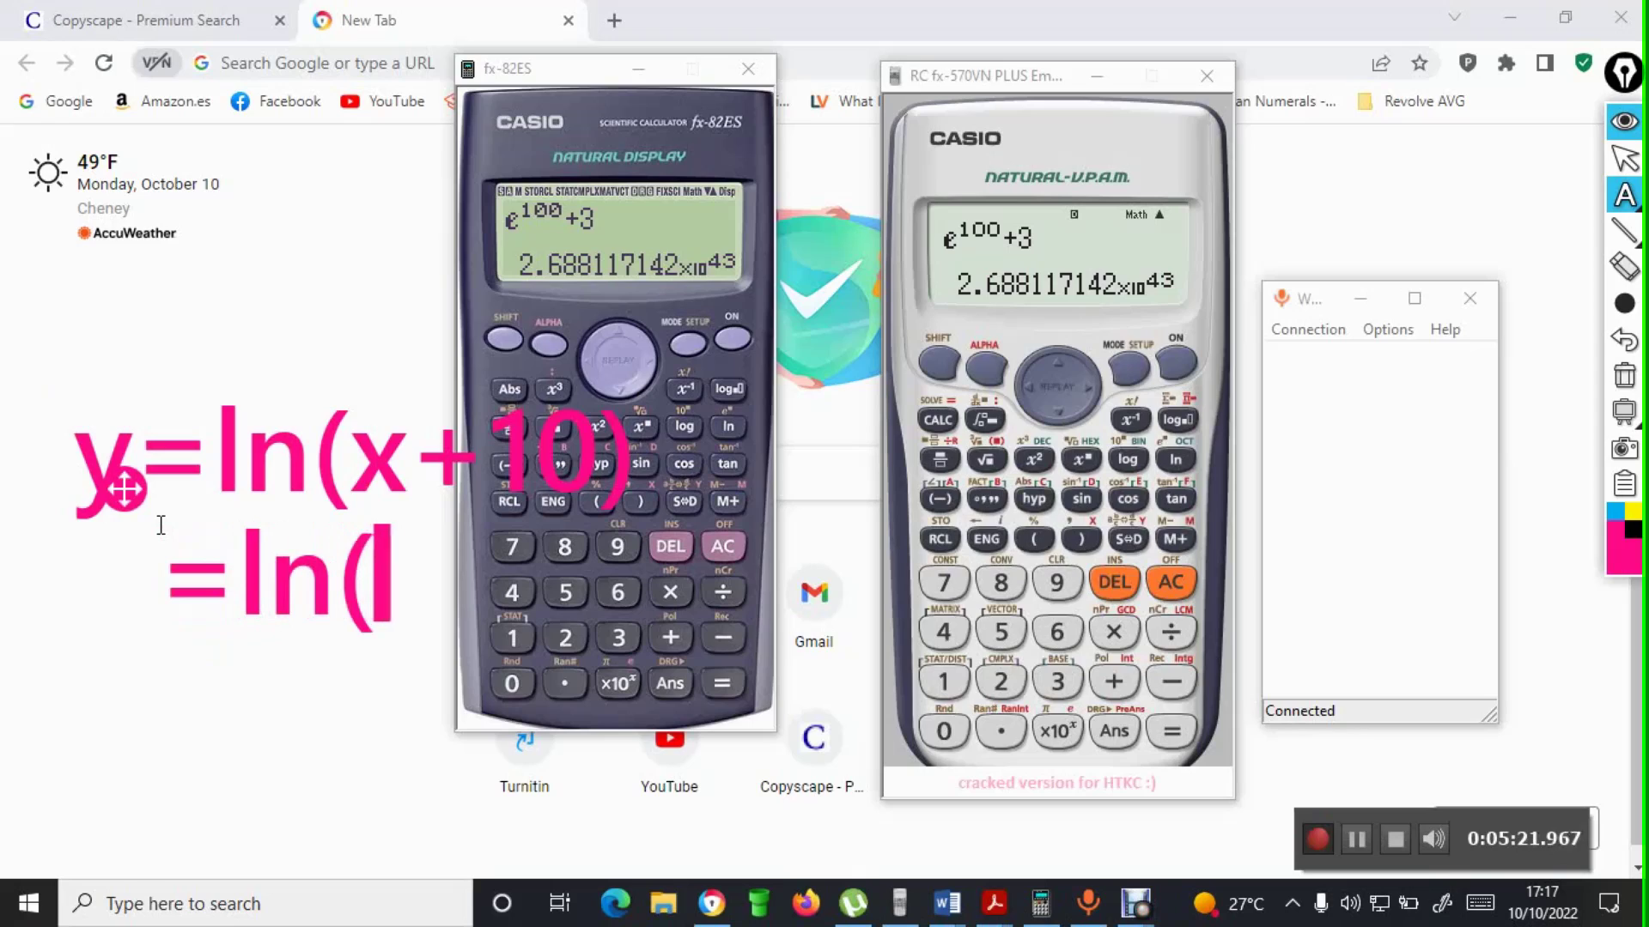
type("10")
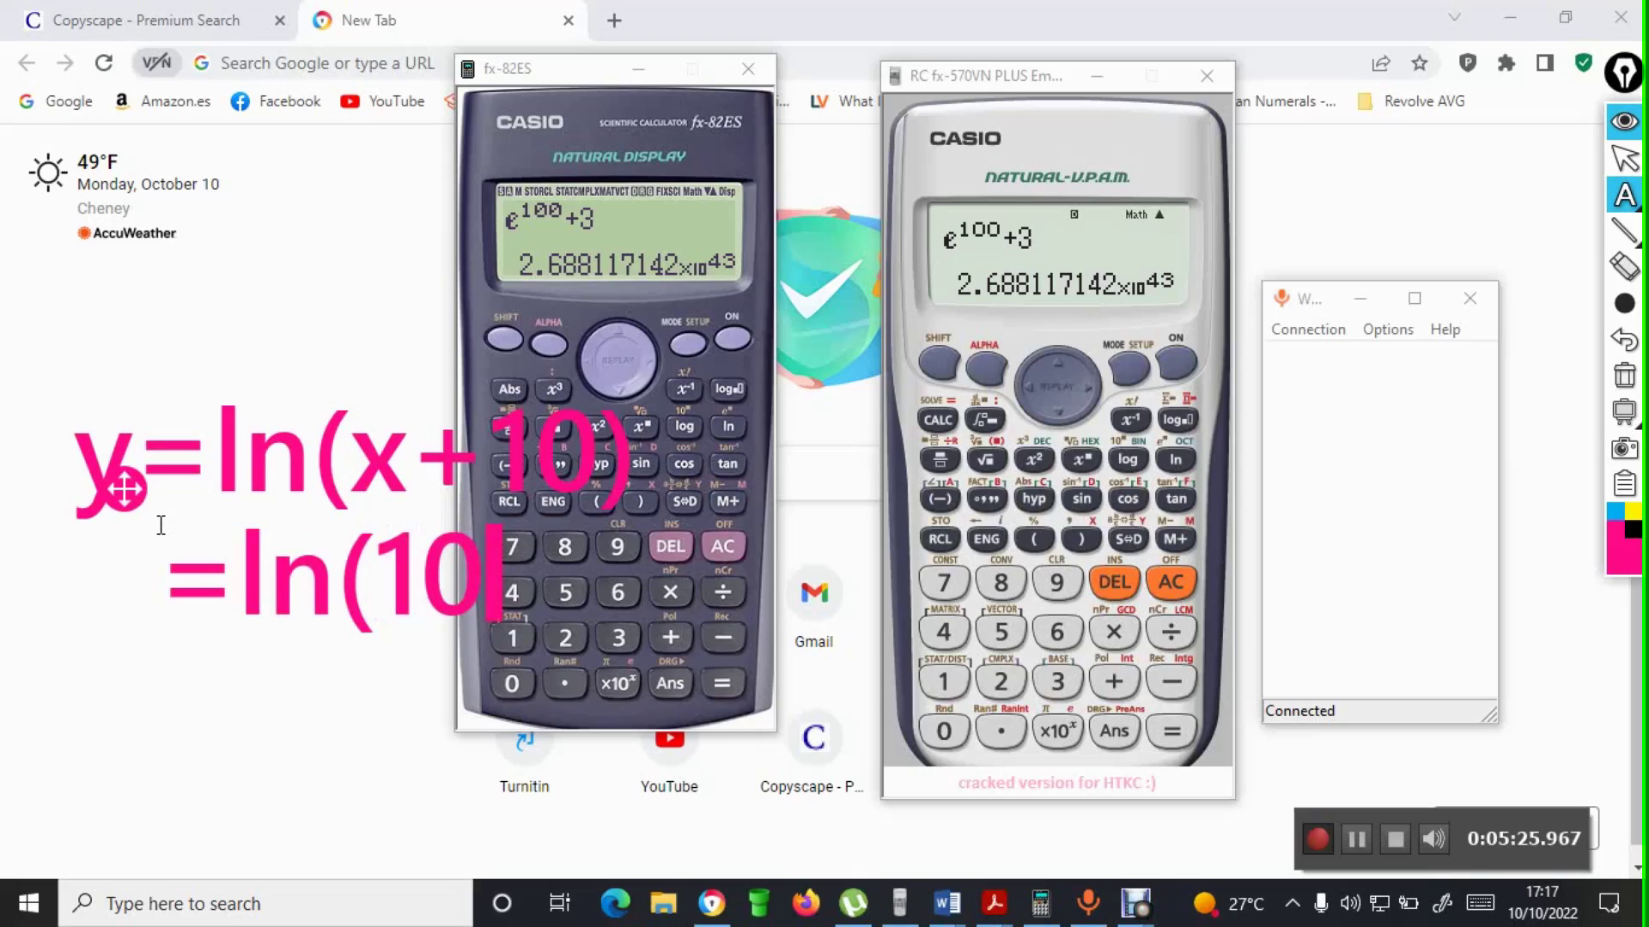
type("+")
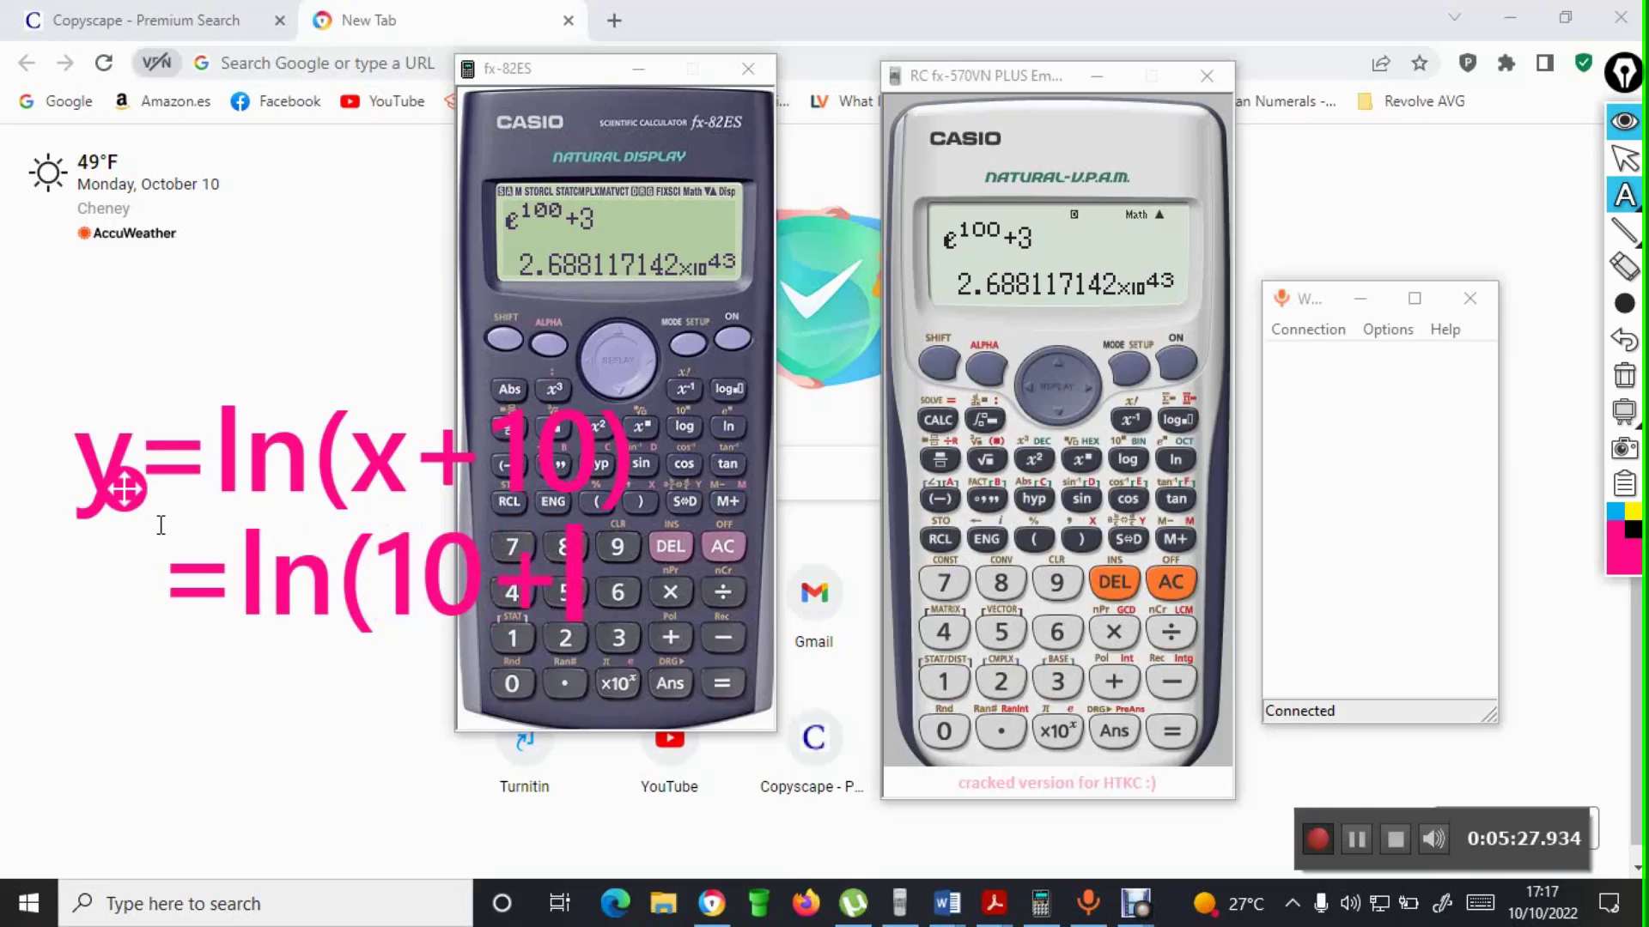
type("10)")
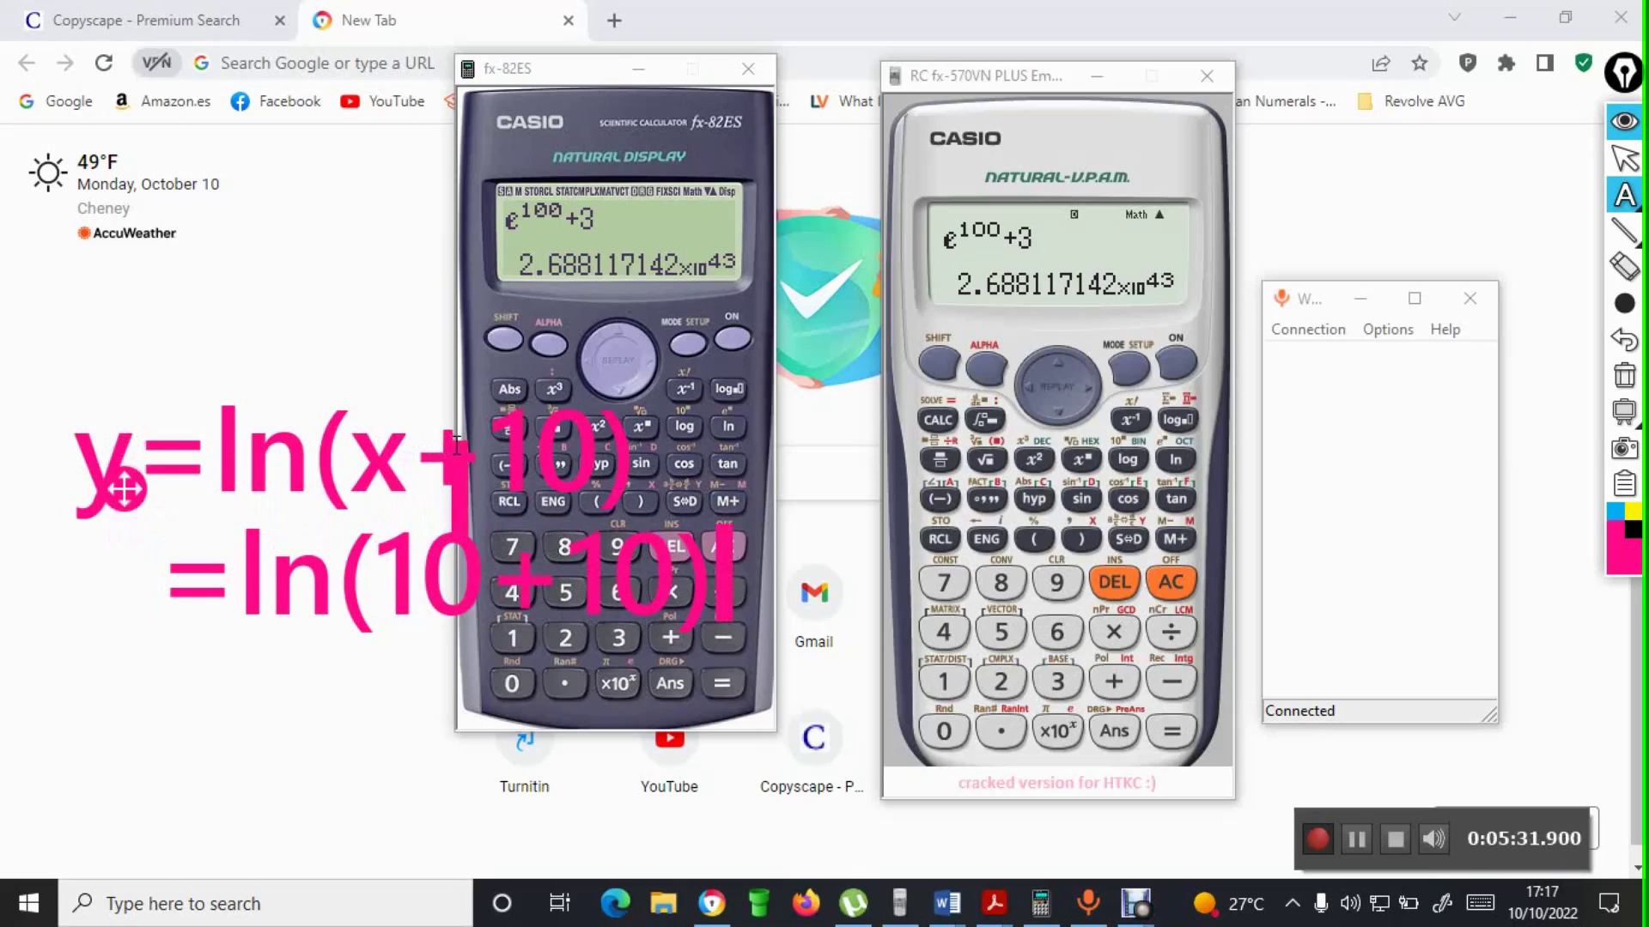
- Add a superscript 2 to the 10, then clear all annotations
left_click(479, 464)
type("2")
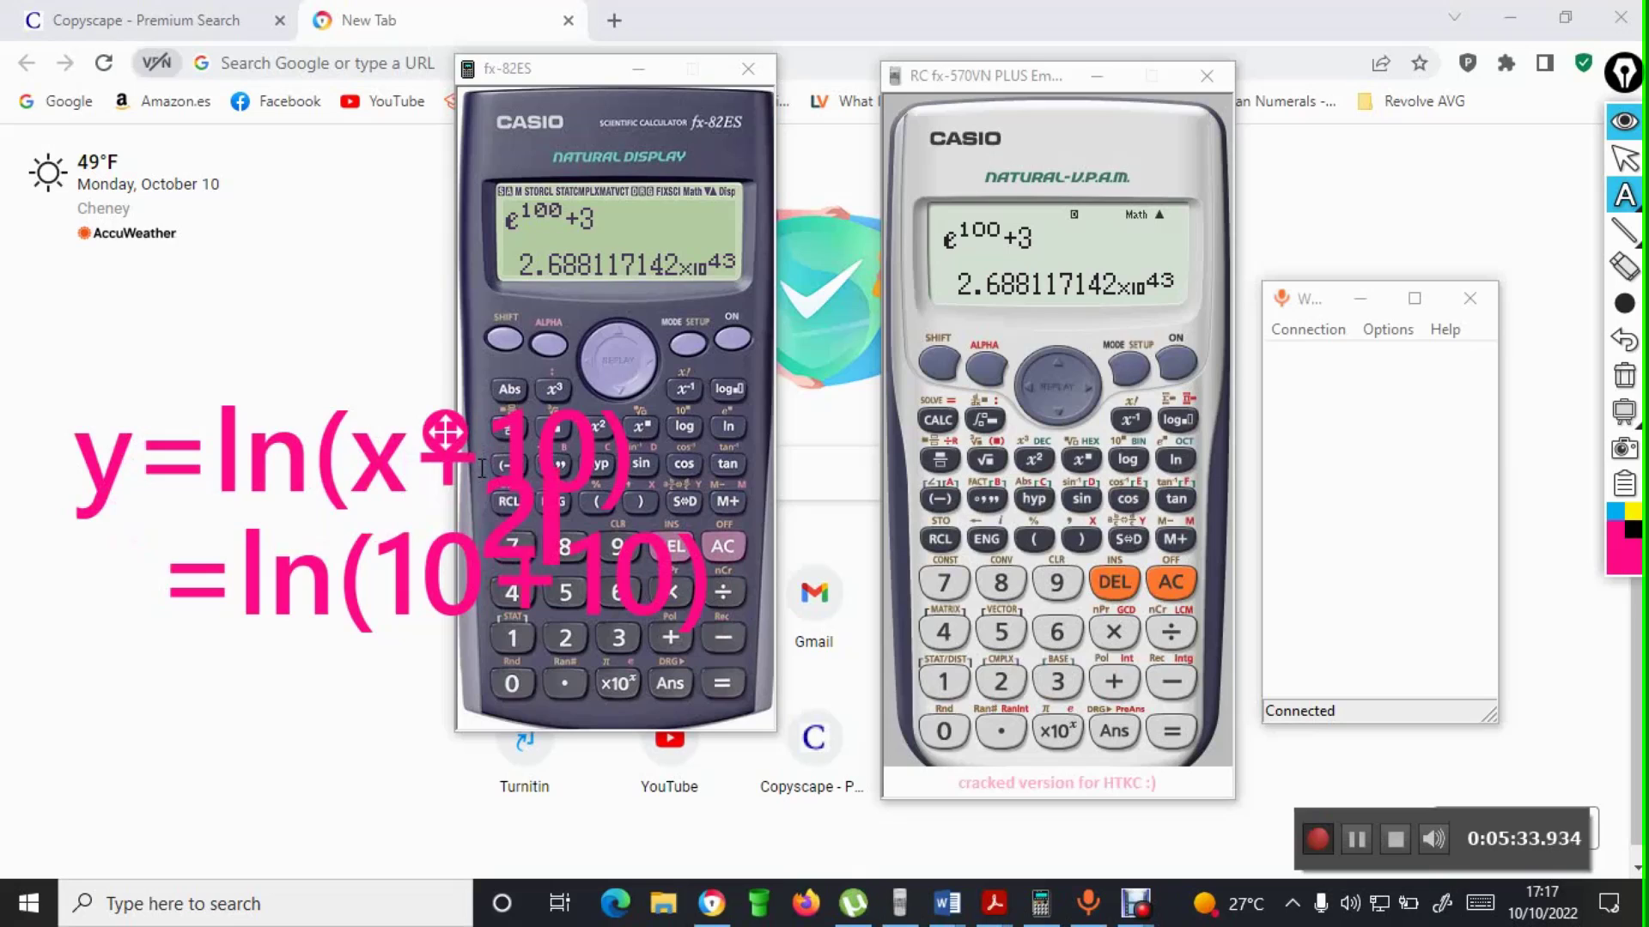
left_click_drag(448, 438, 438, 414)
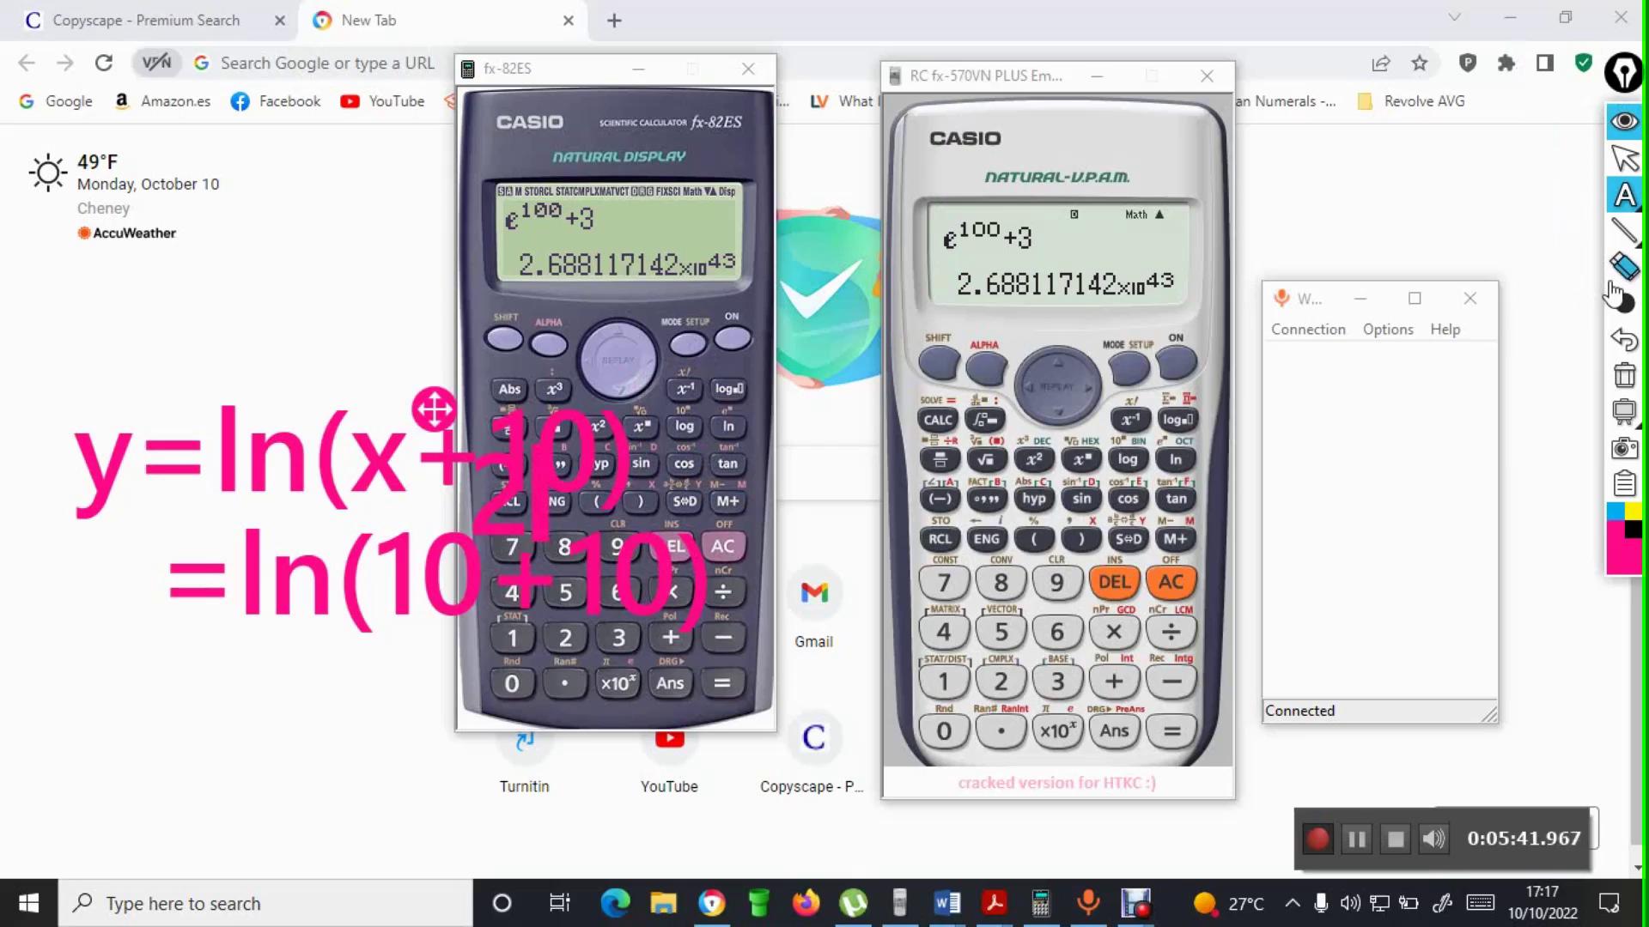
mouse_move(1627, 414)
left_click(1624, 375)
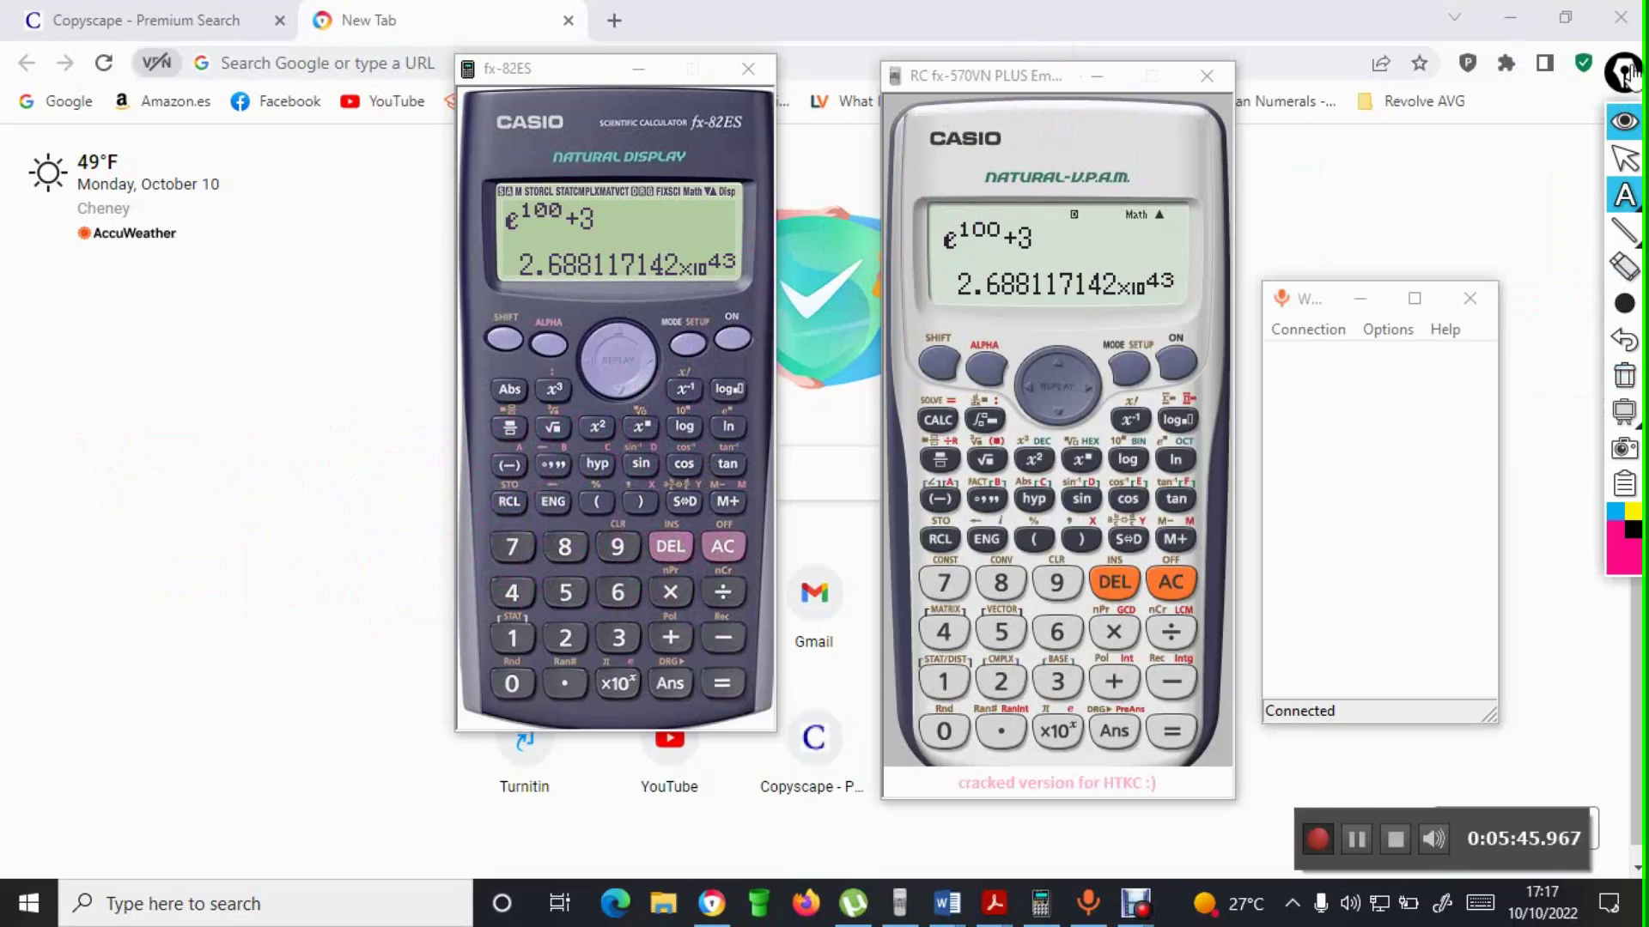
- Hide the annotation tools and evaluate ln(10²+10) = 4.700480366 on the fx-82ES
left_click(1625, 119)
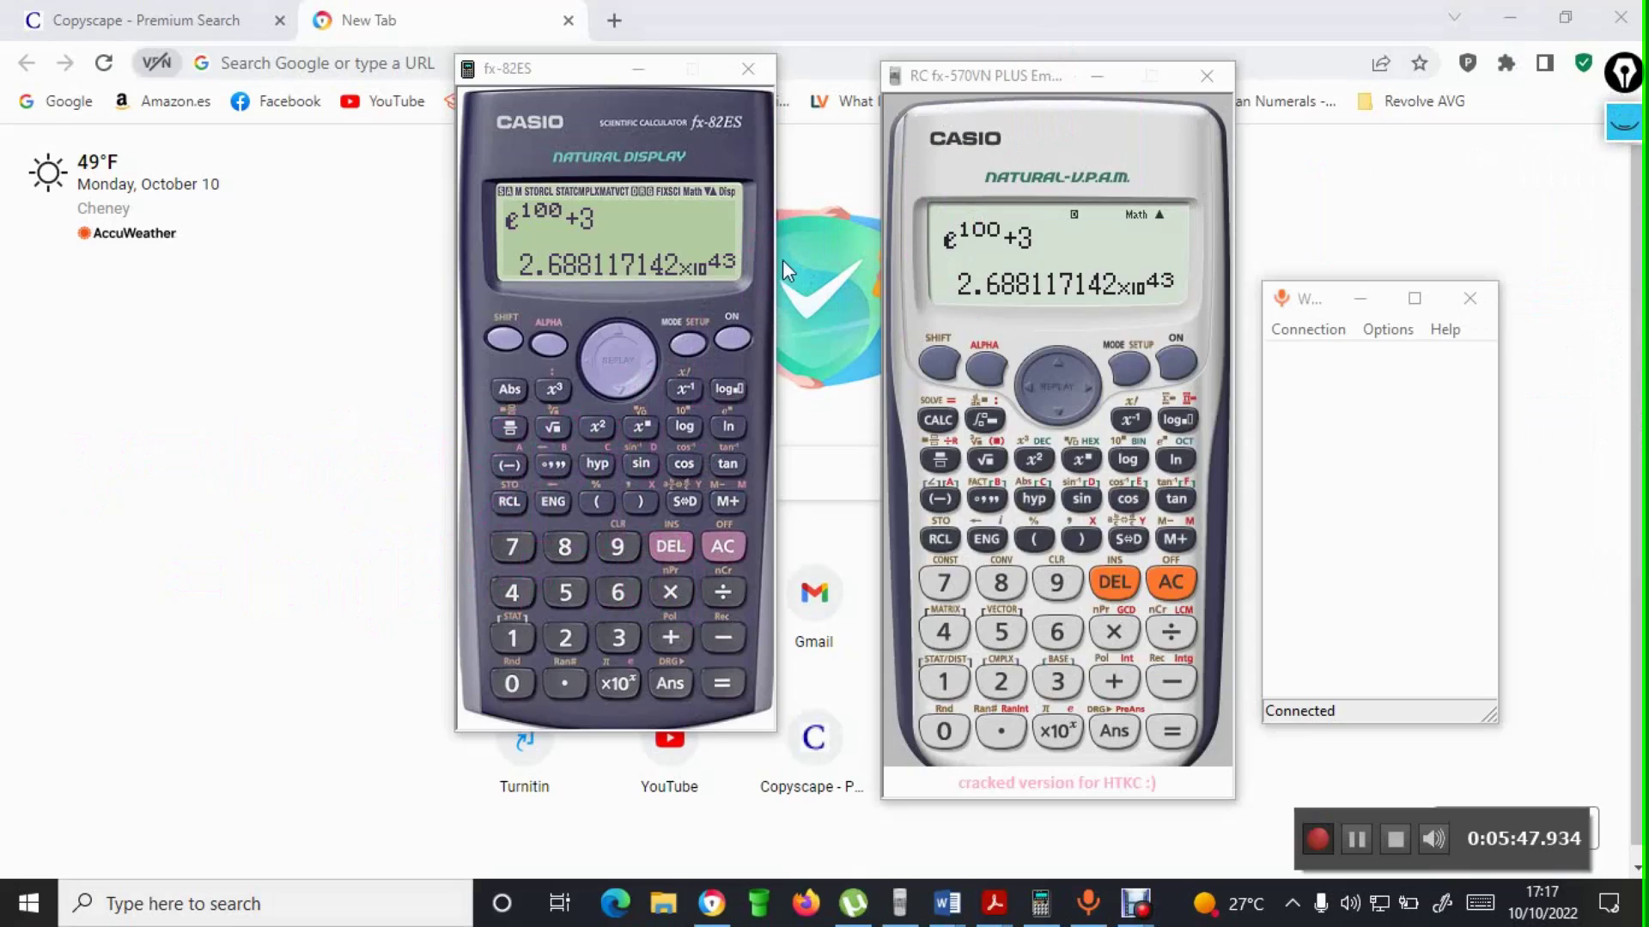
left_click(726, 427)
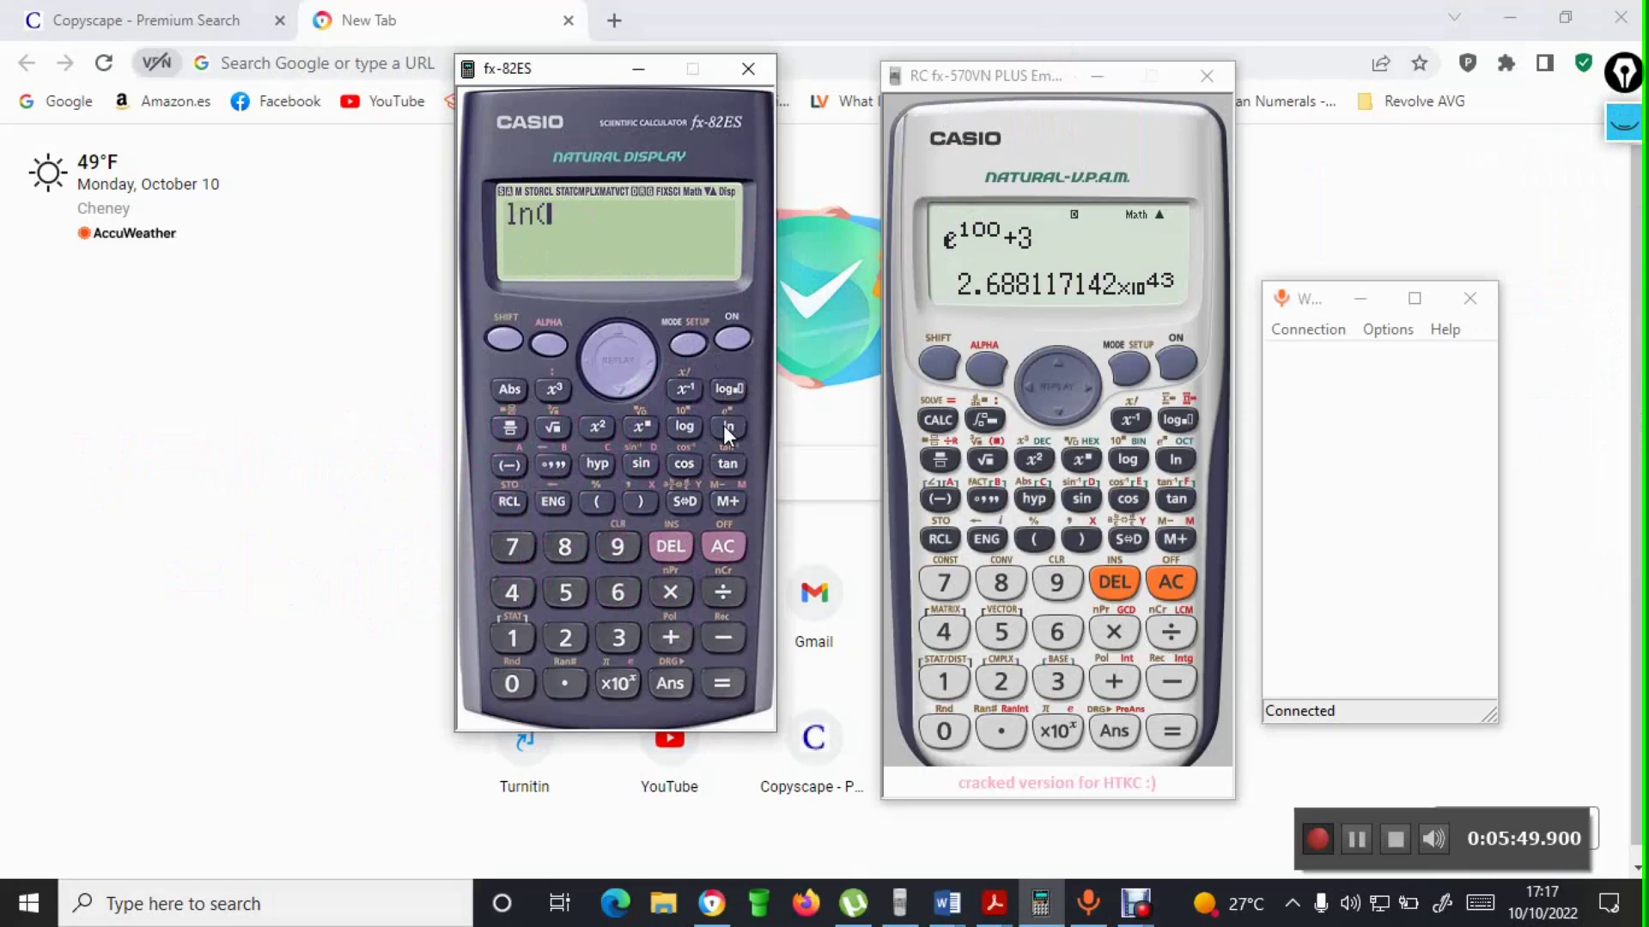
type("10")
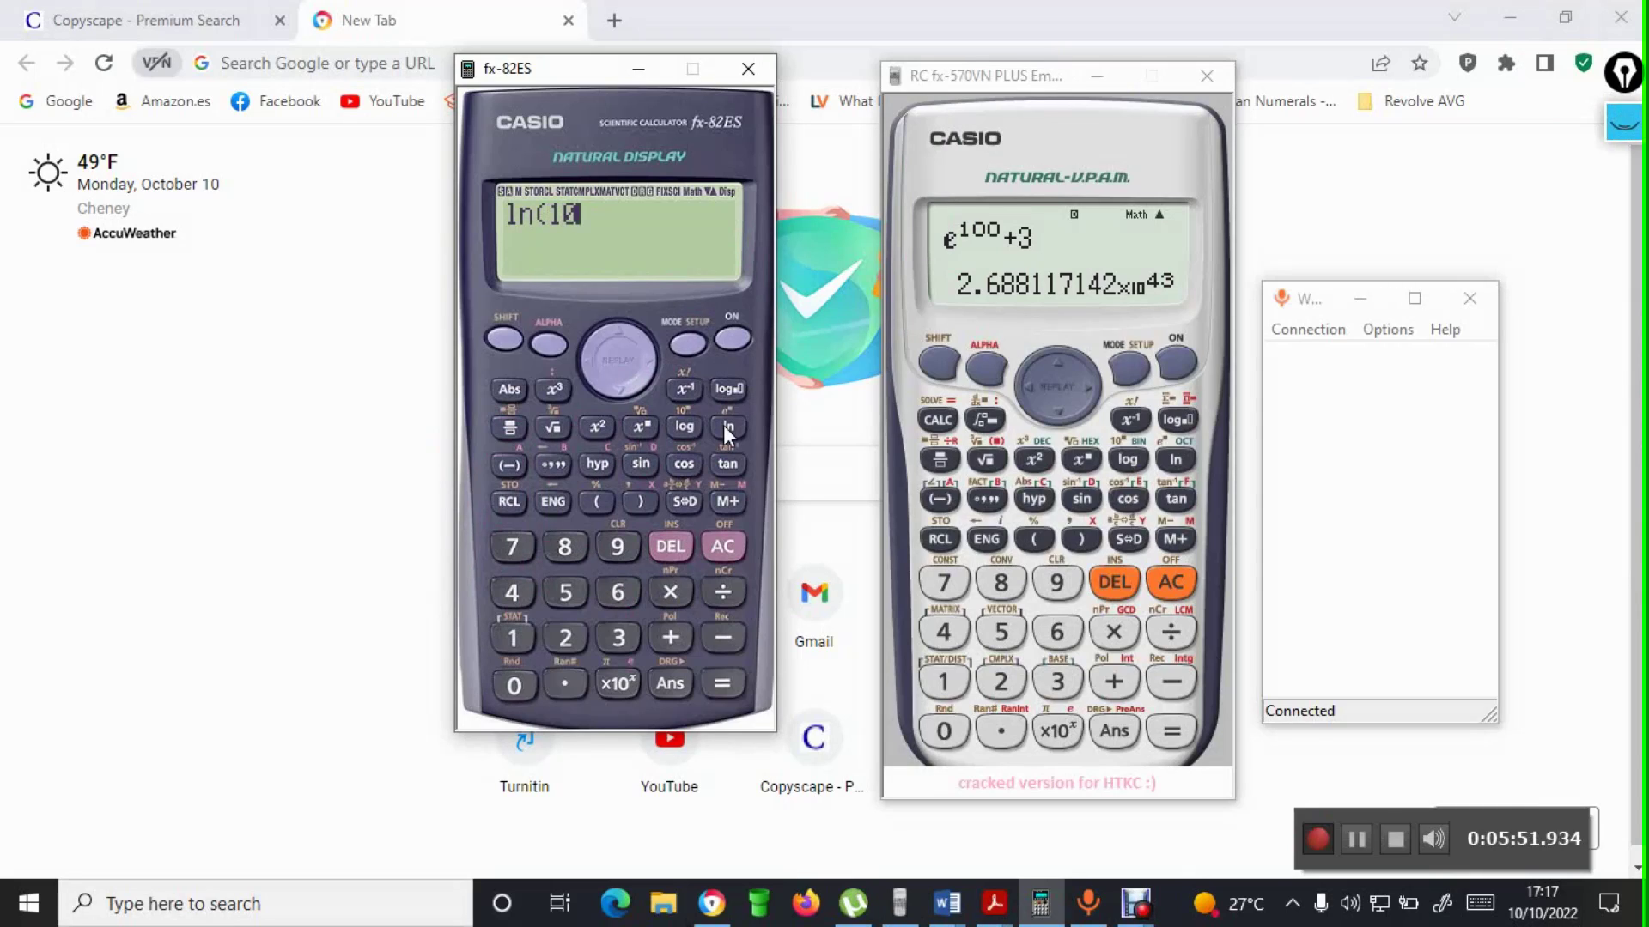
left_click(597, 425)
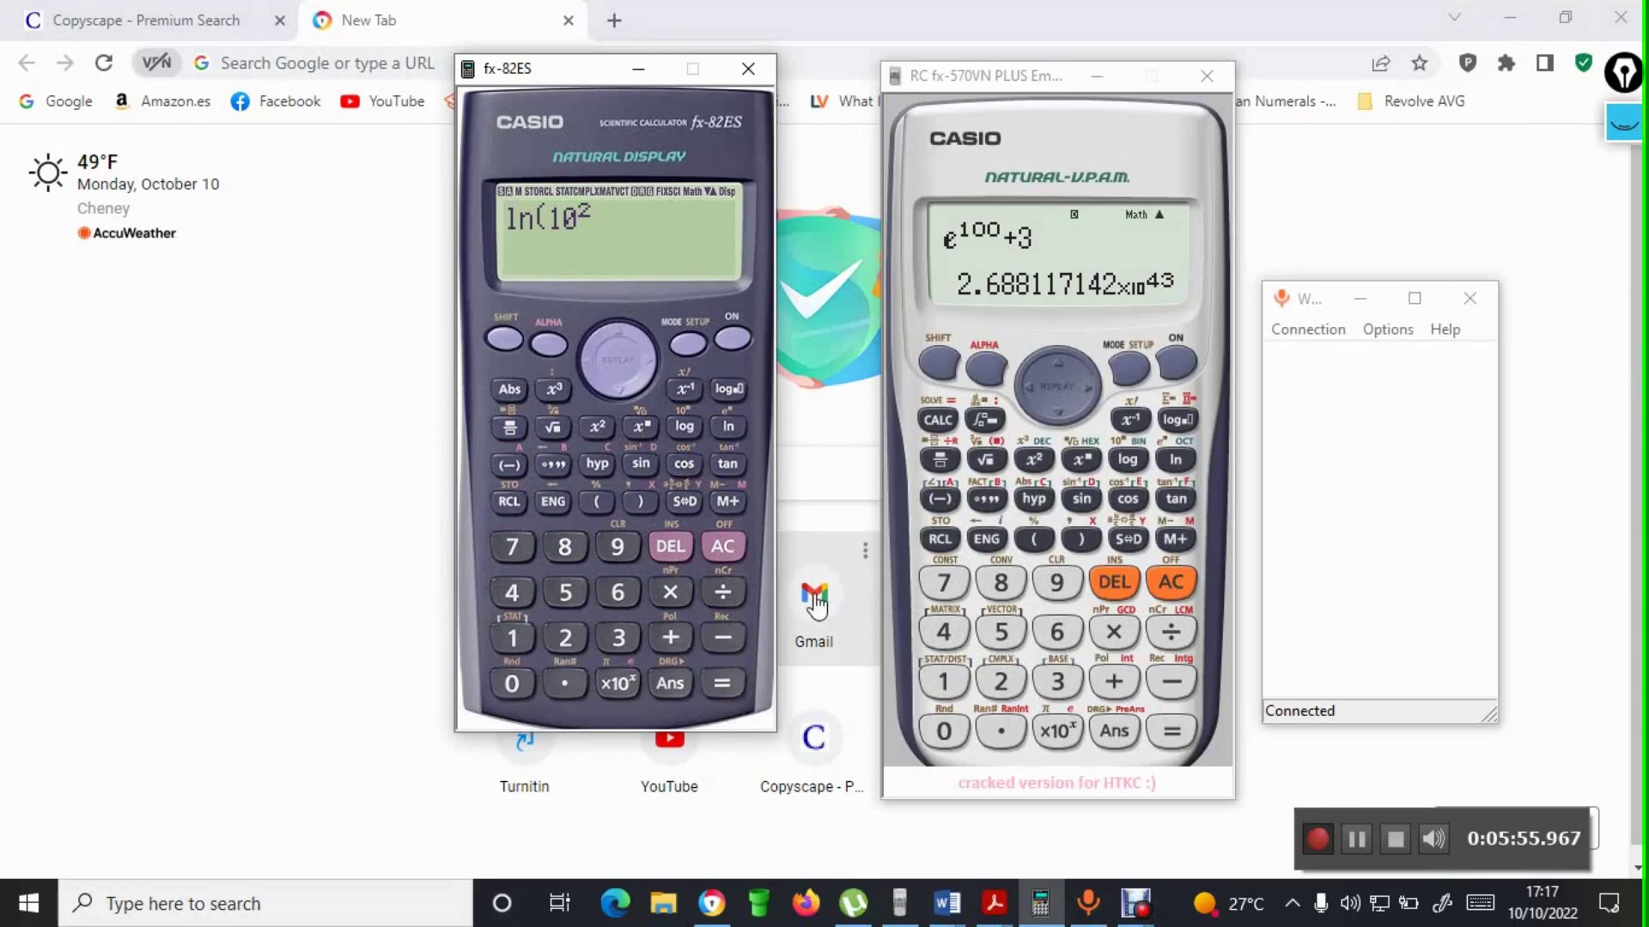
type("+10")
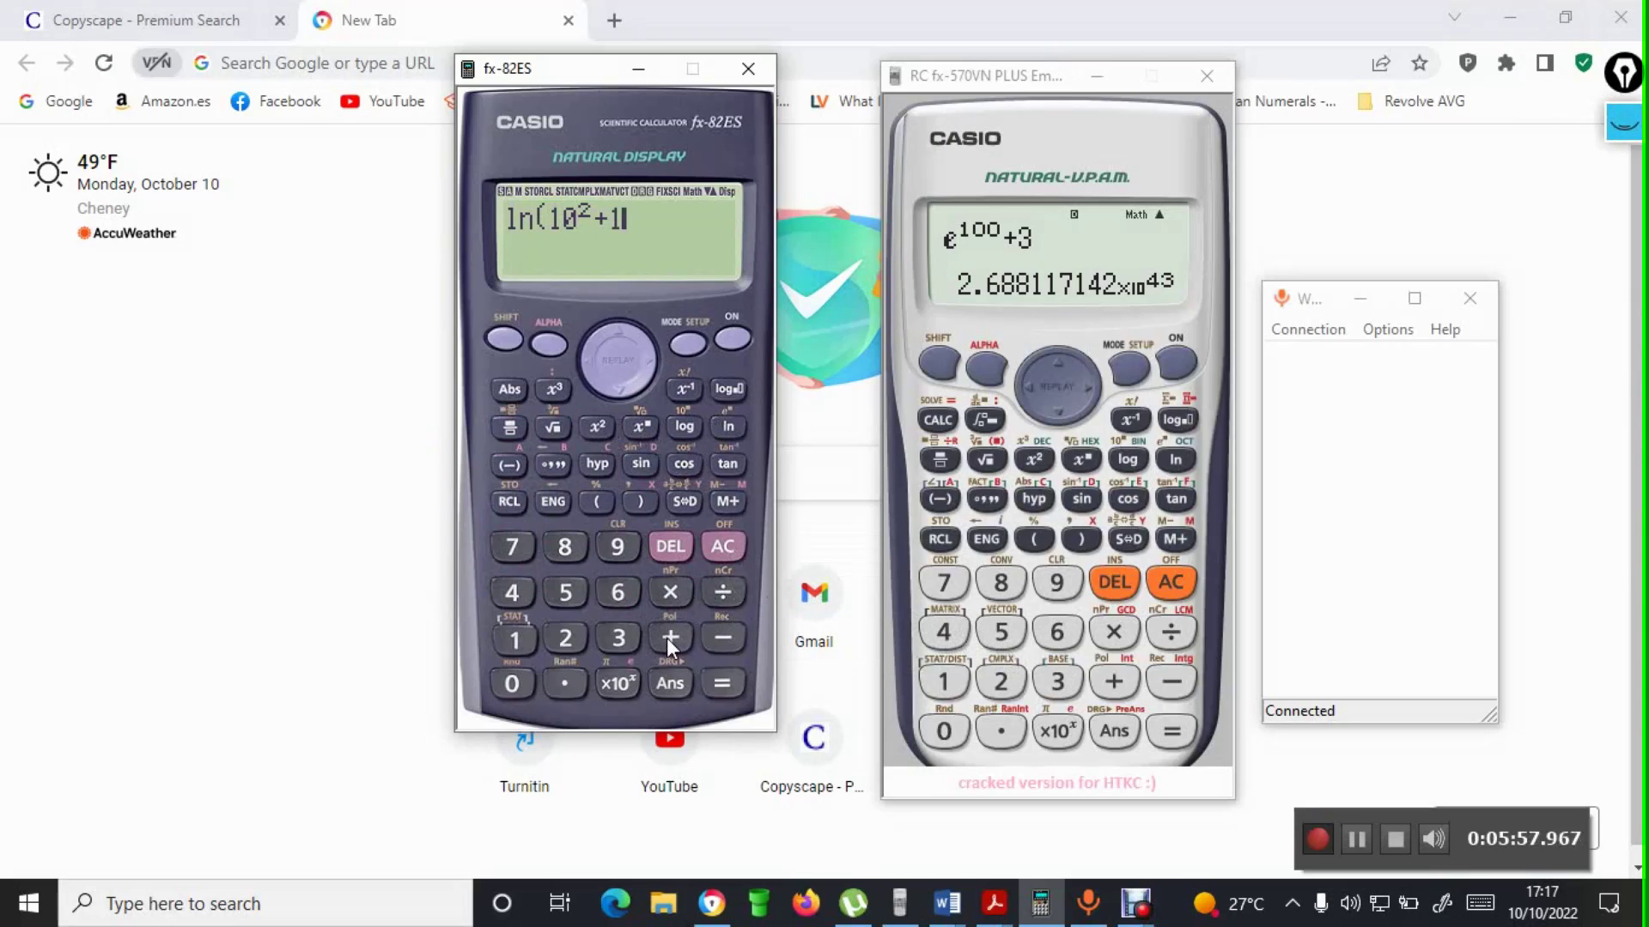
left_click(642, 501)
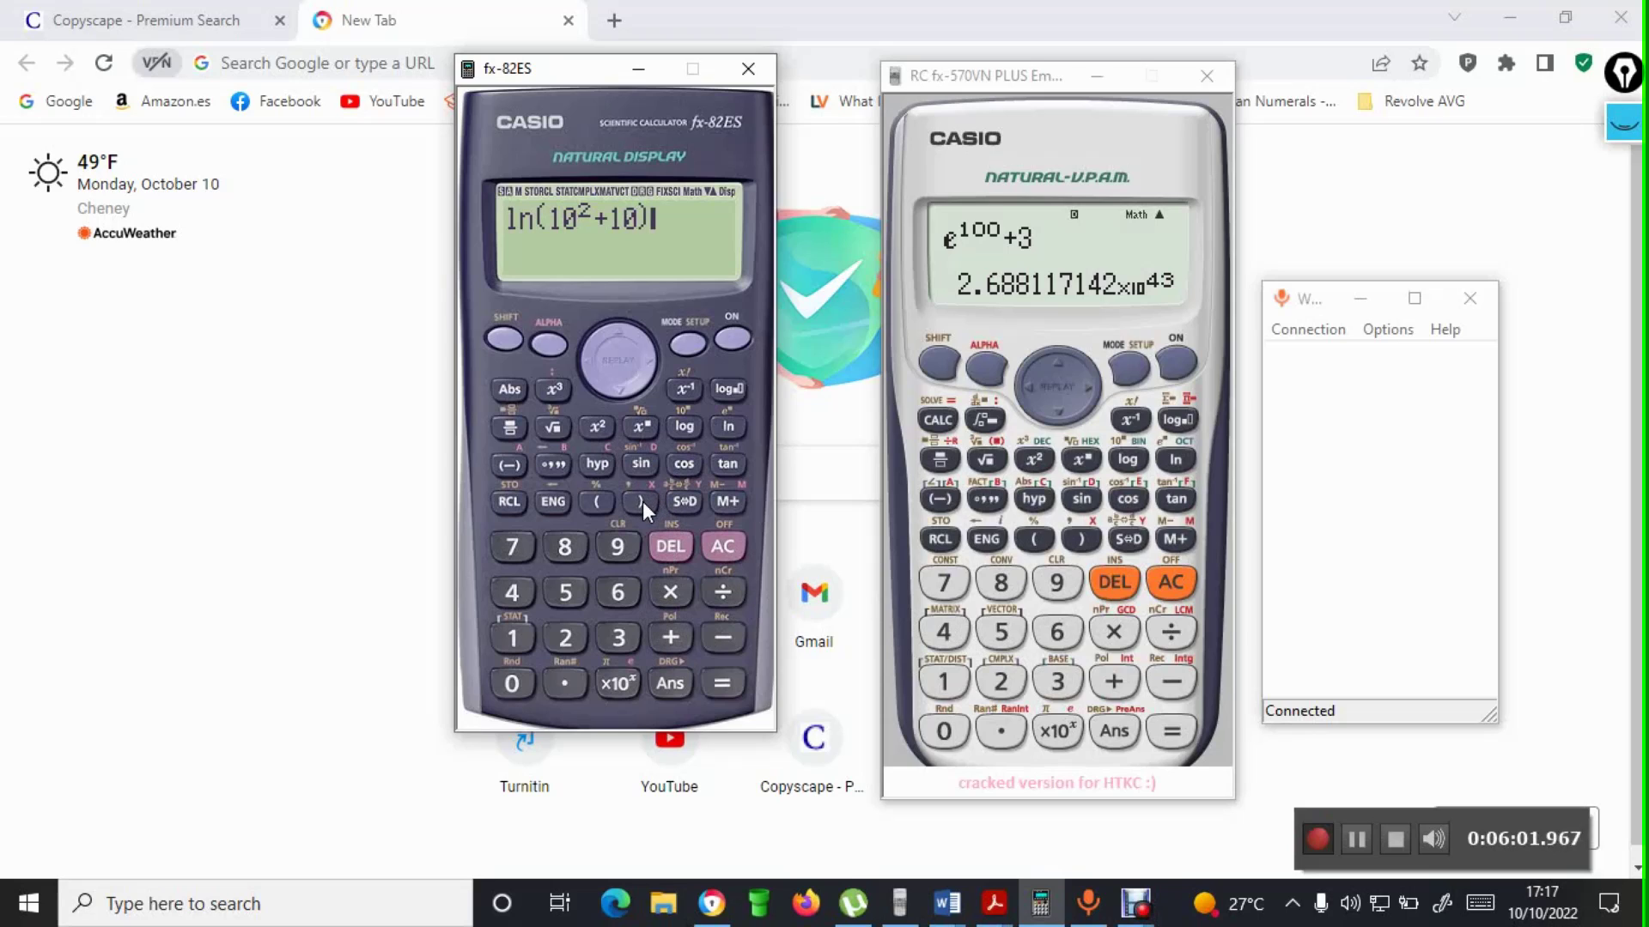
key("Return")
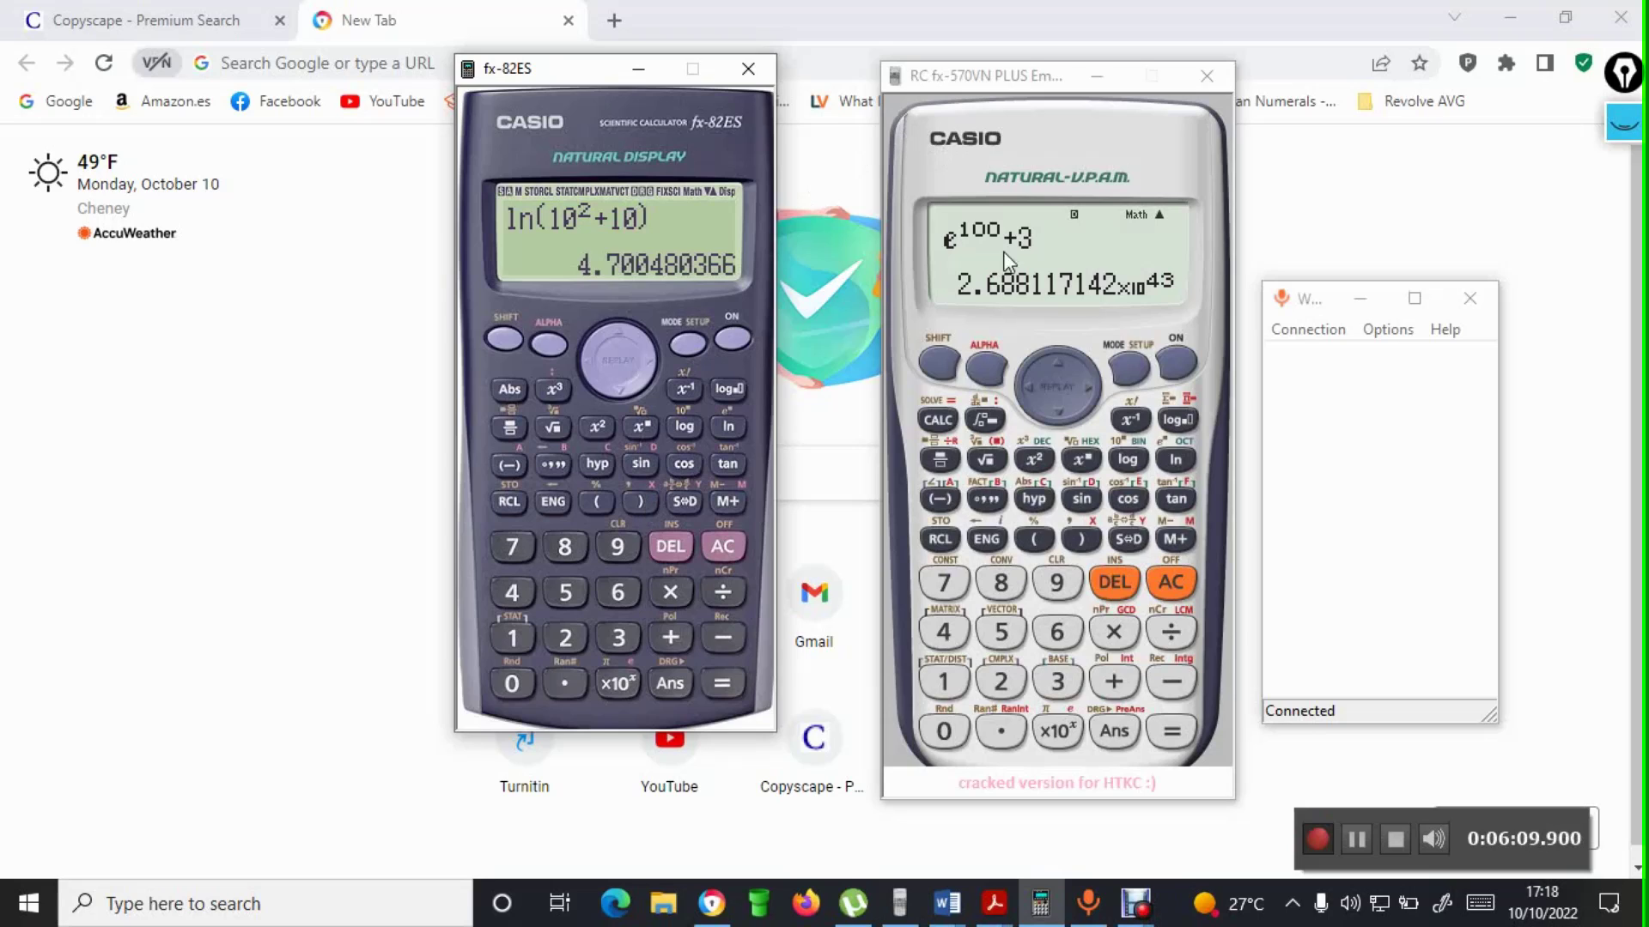
- Evaluate ln(10²+10) on the fx-570VN PLUS, also giving 4.700480366
left_click(1175, 462)
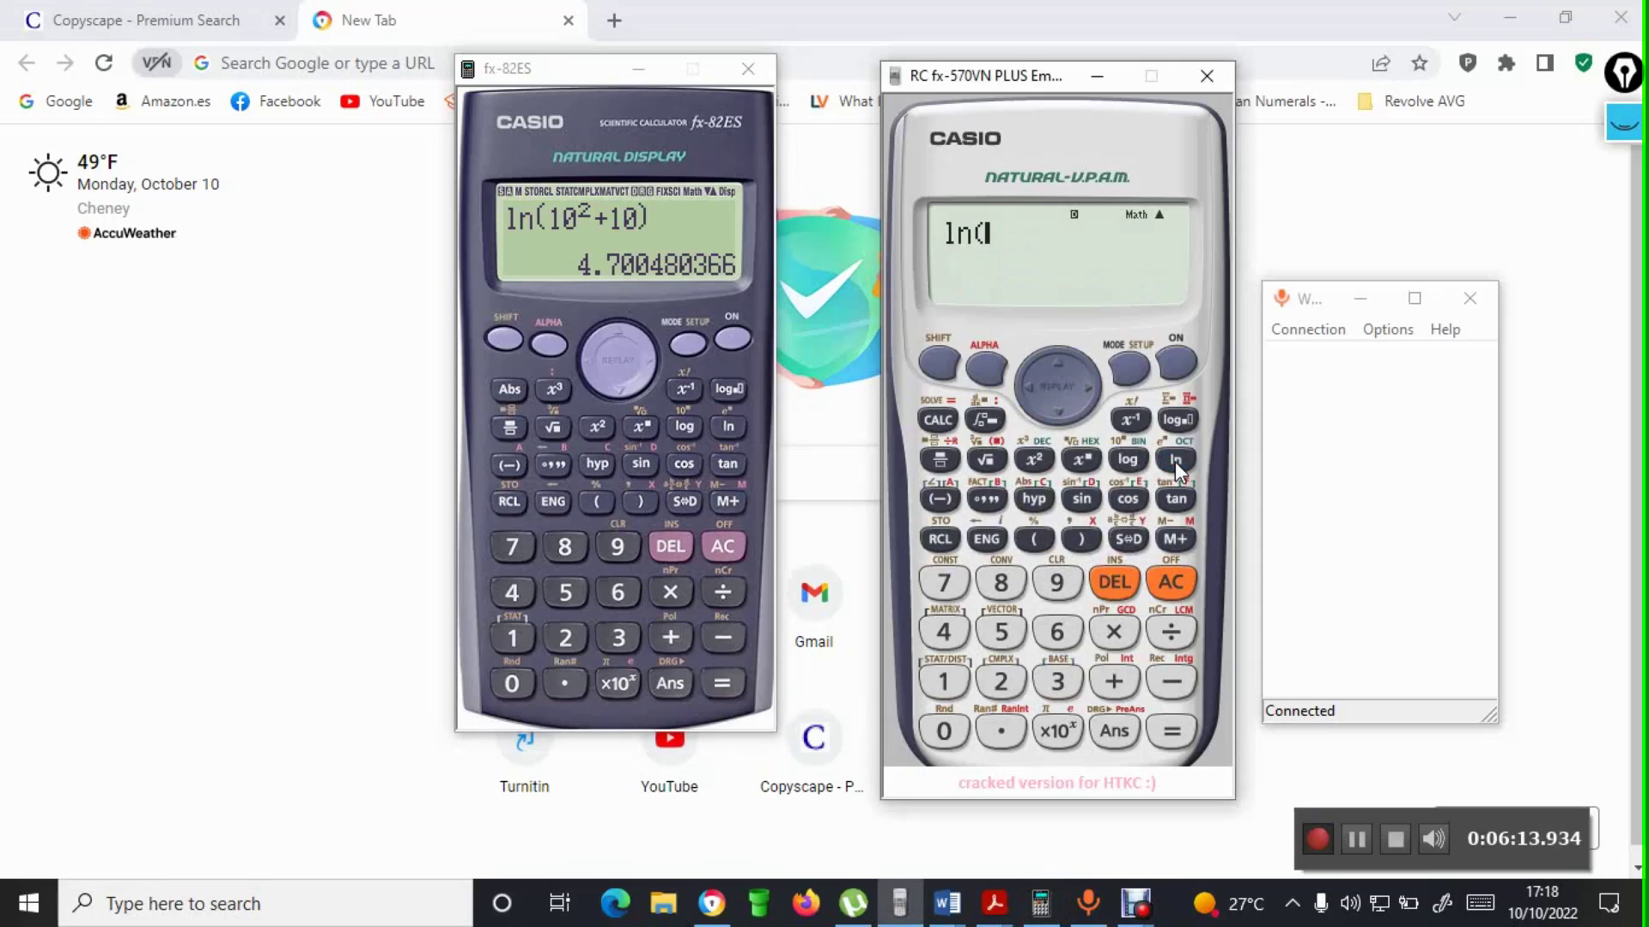
type("10")
left_click(1035, 461)
type("+10")
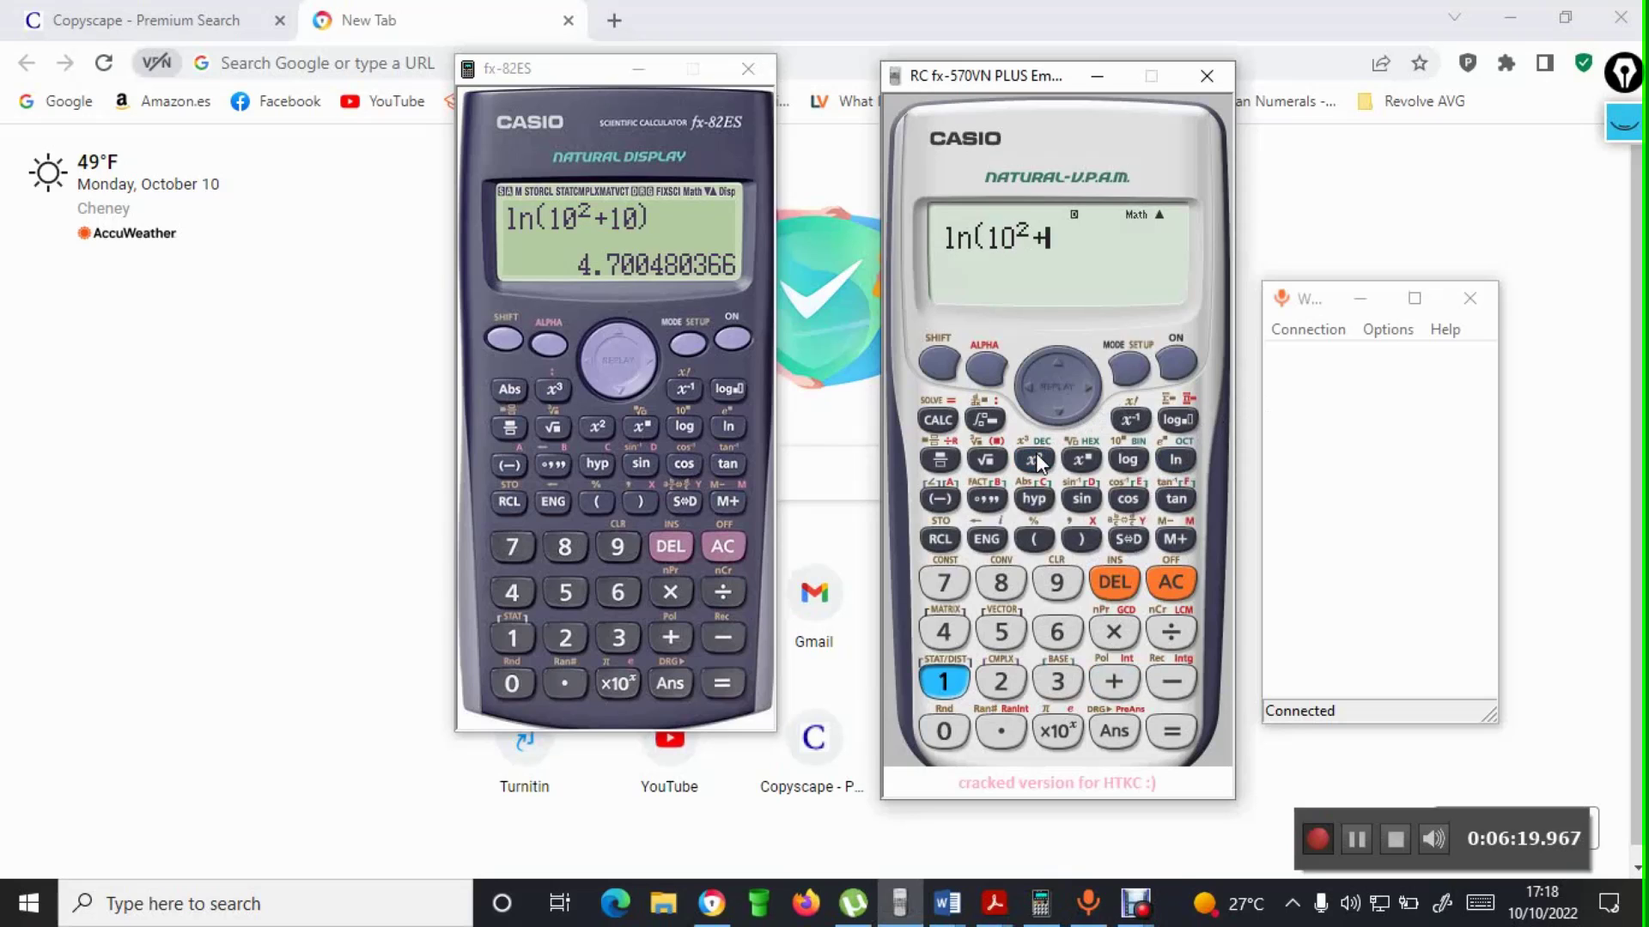
type(")")
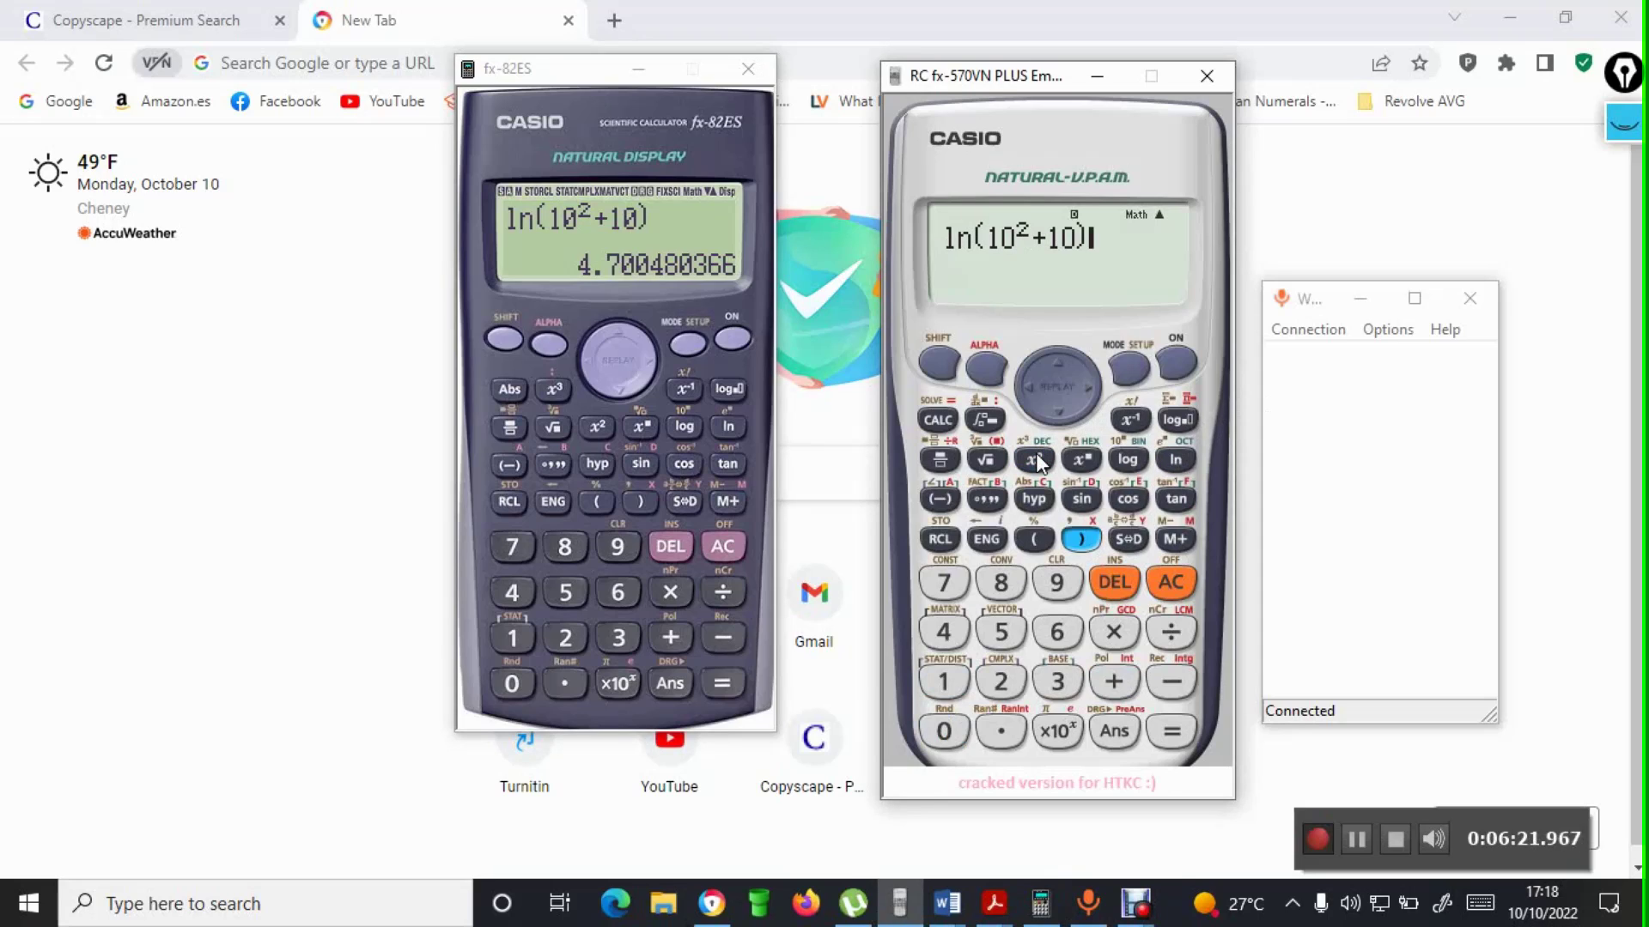
key("Return")
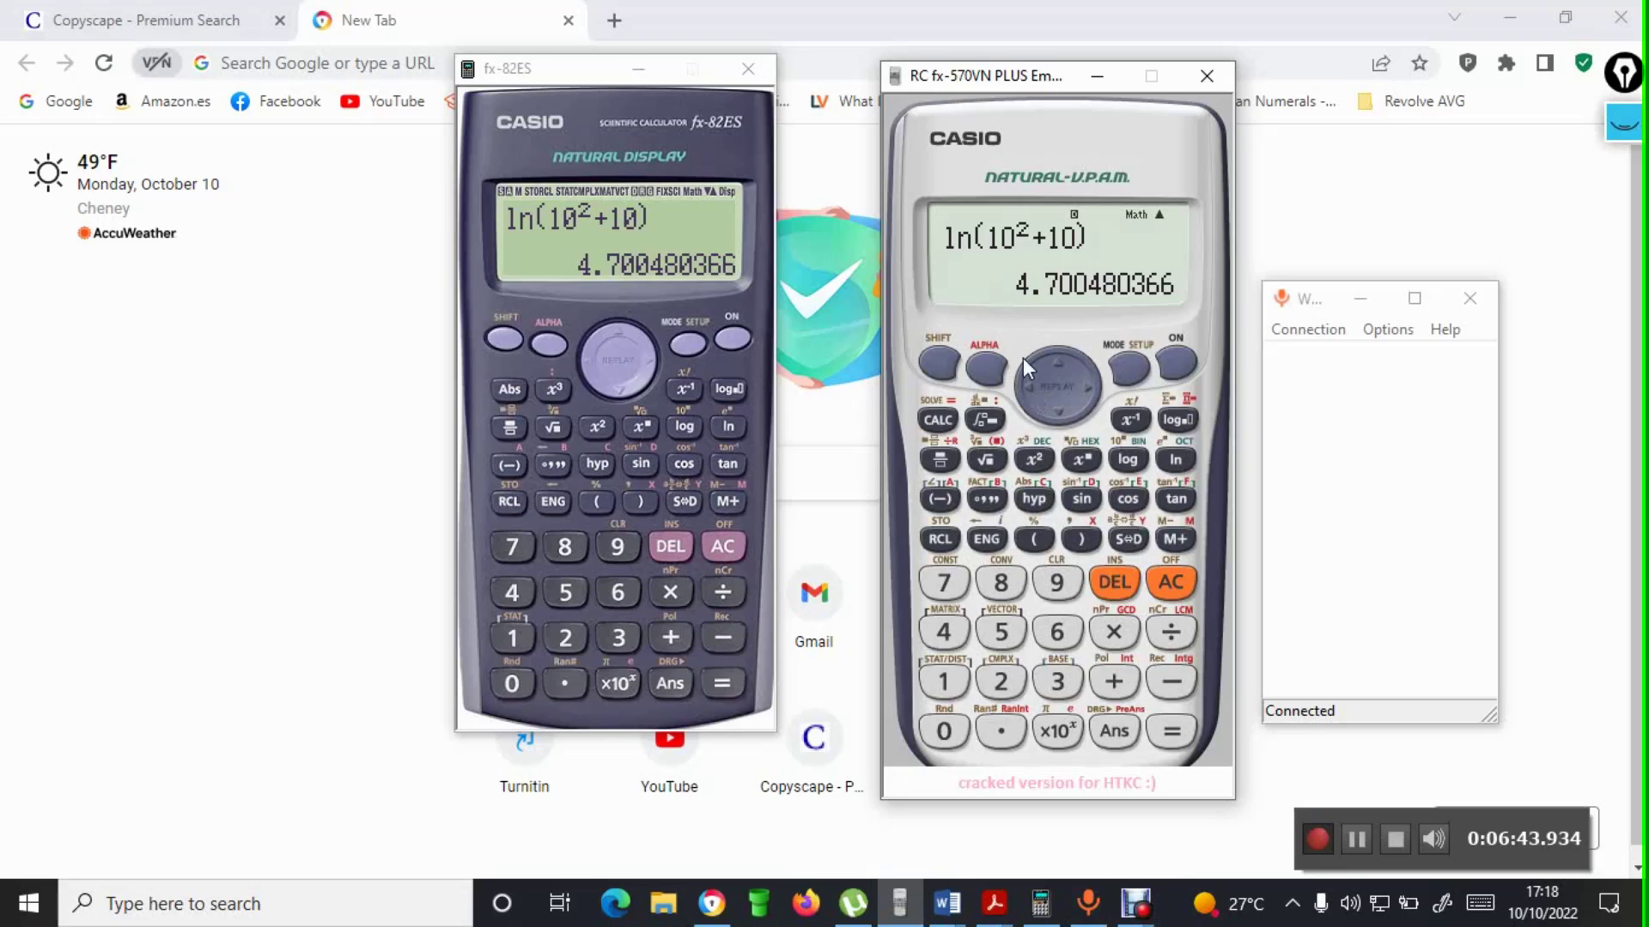
left_click(683, 466)
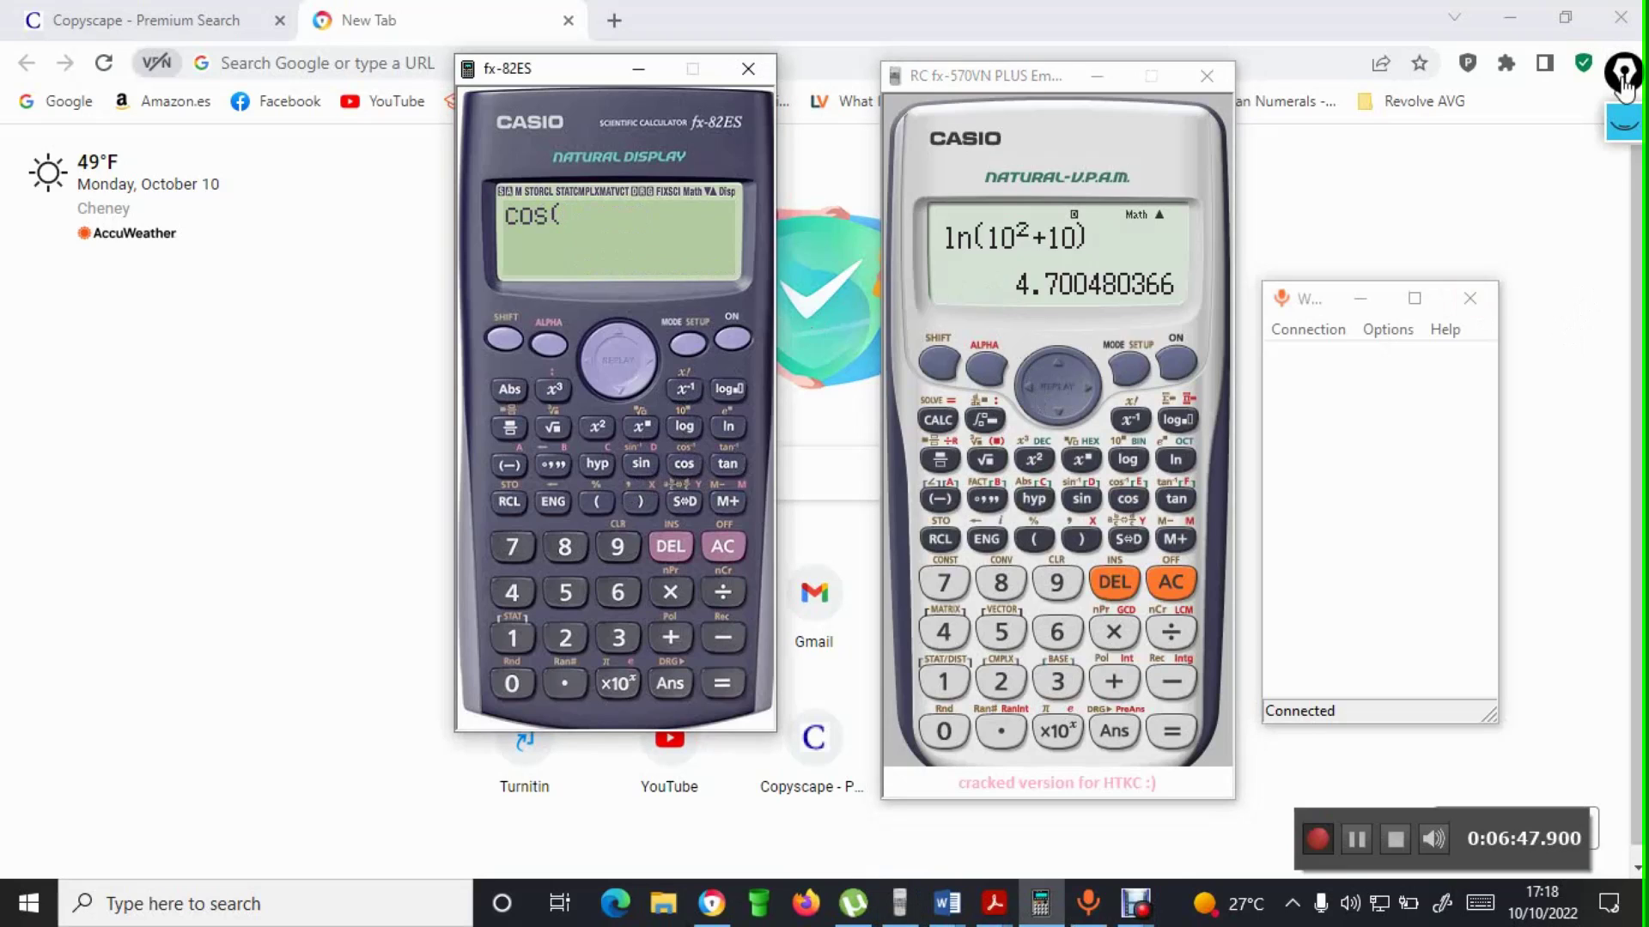
- Write a pink annotation reading y=cos(x) beside the fx-82ES
mouse_move(1624, 121)
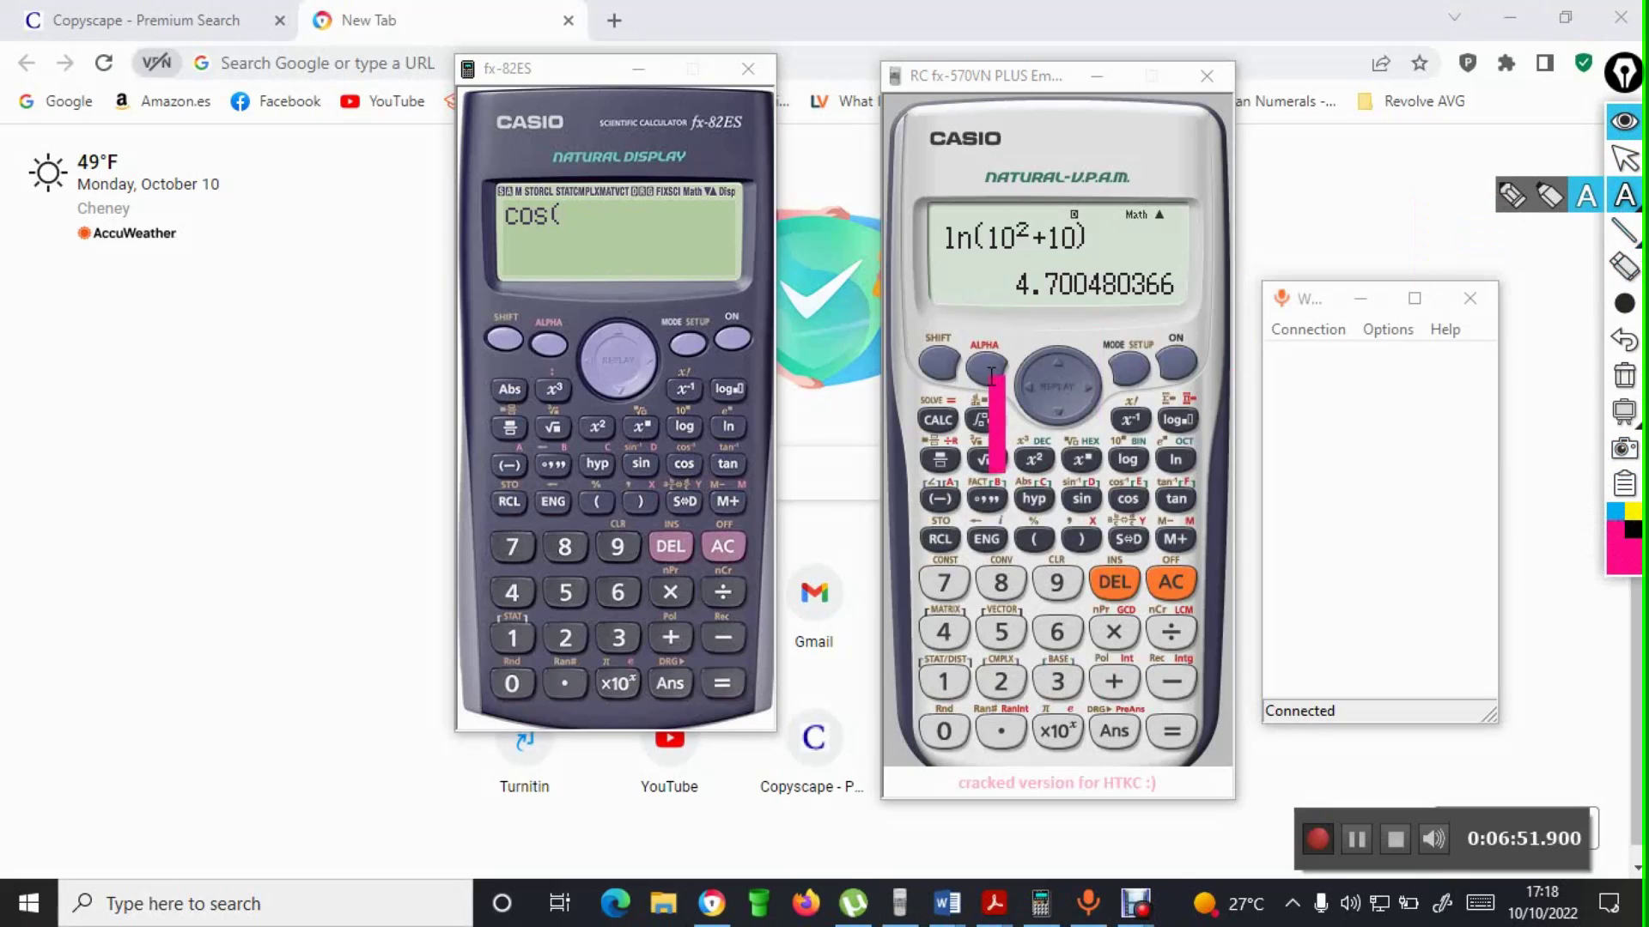
left_click(86, 504)
type("y")
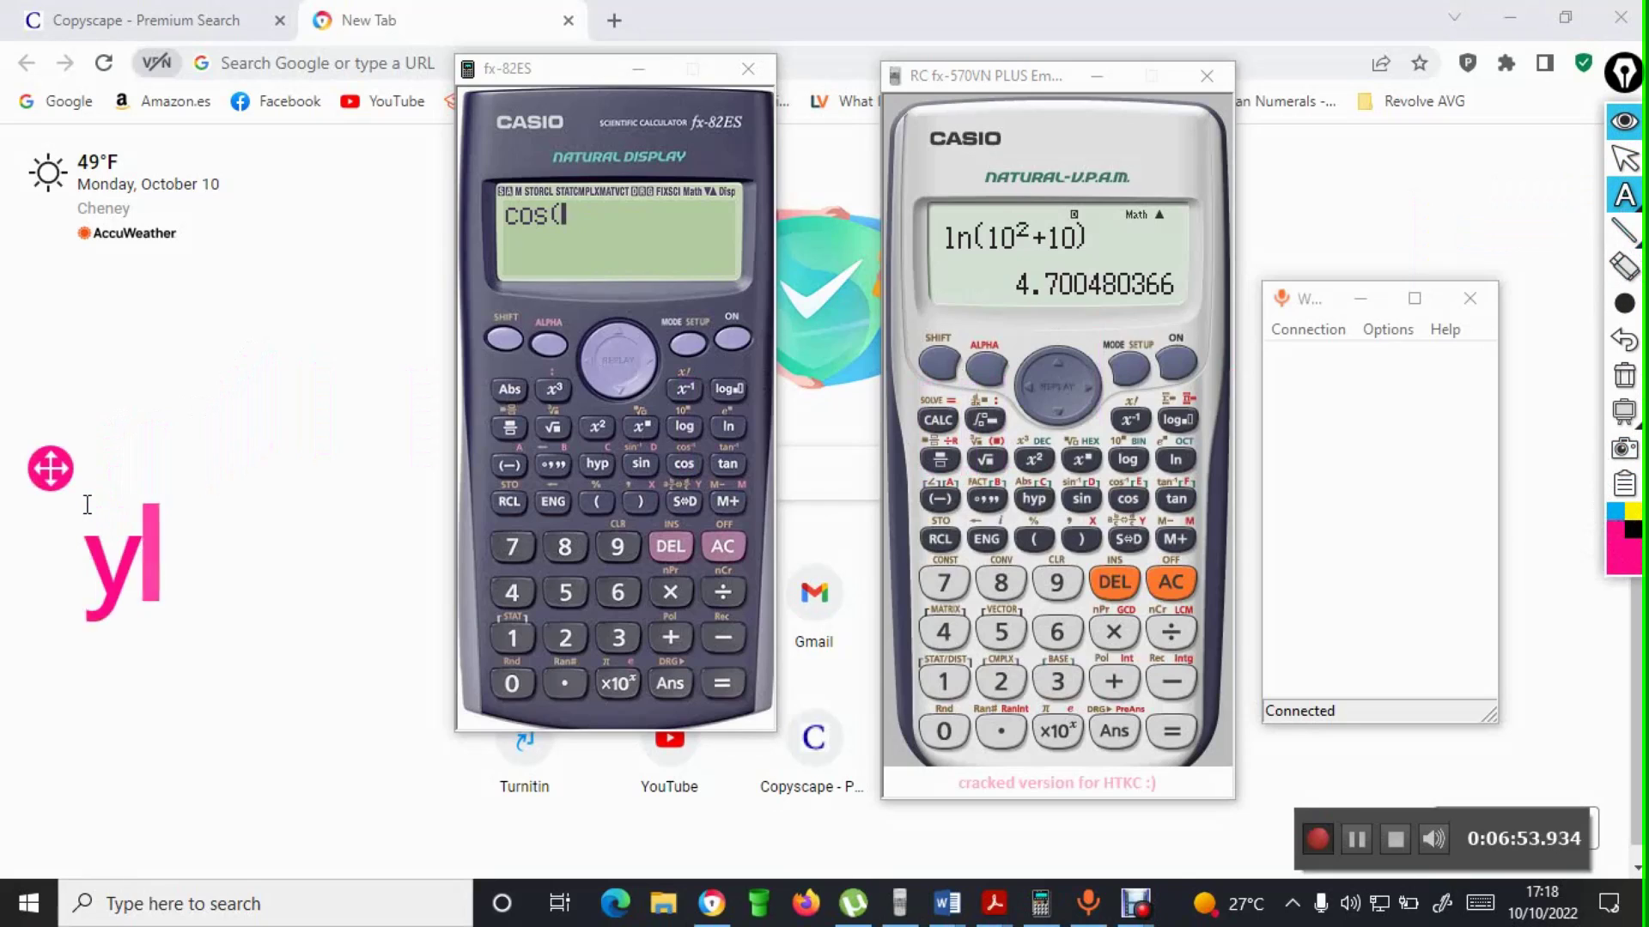
type("=dos")
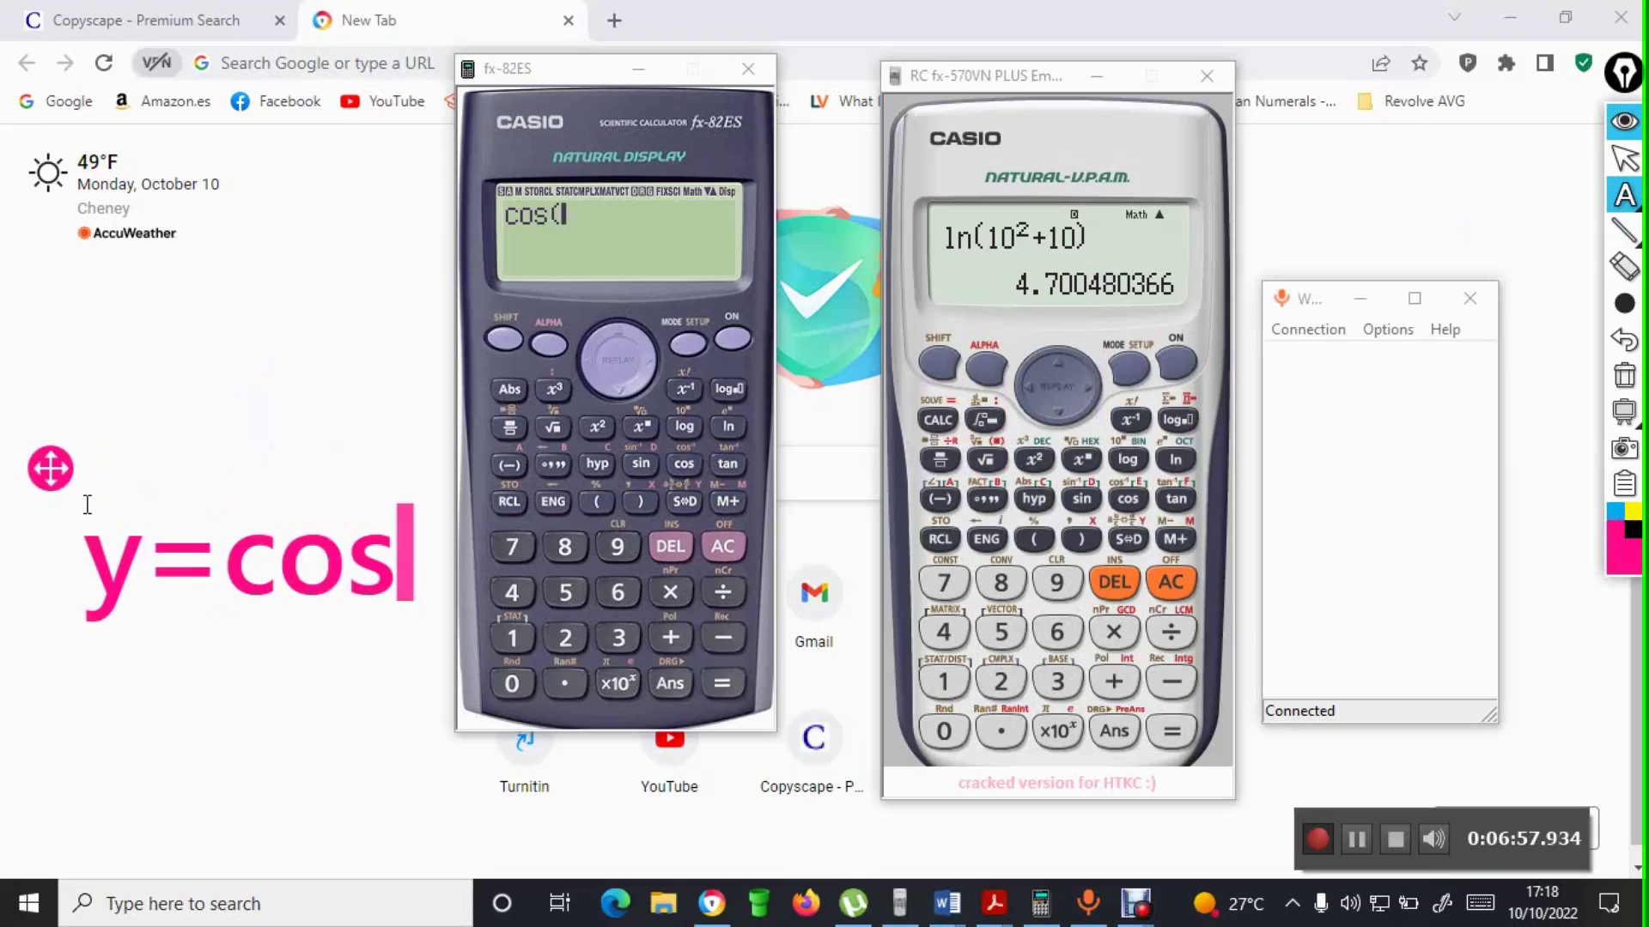
type("(x")
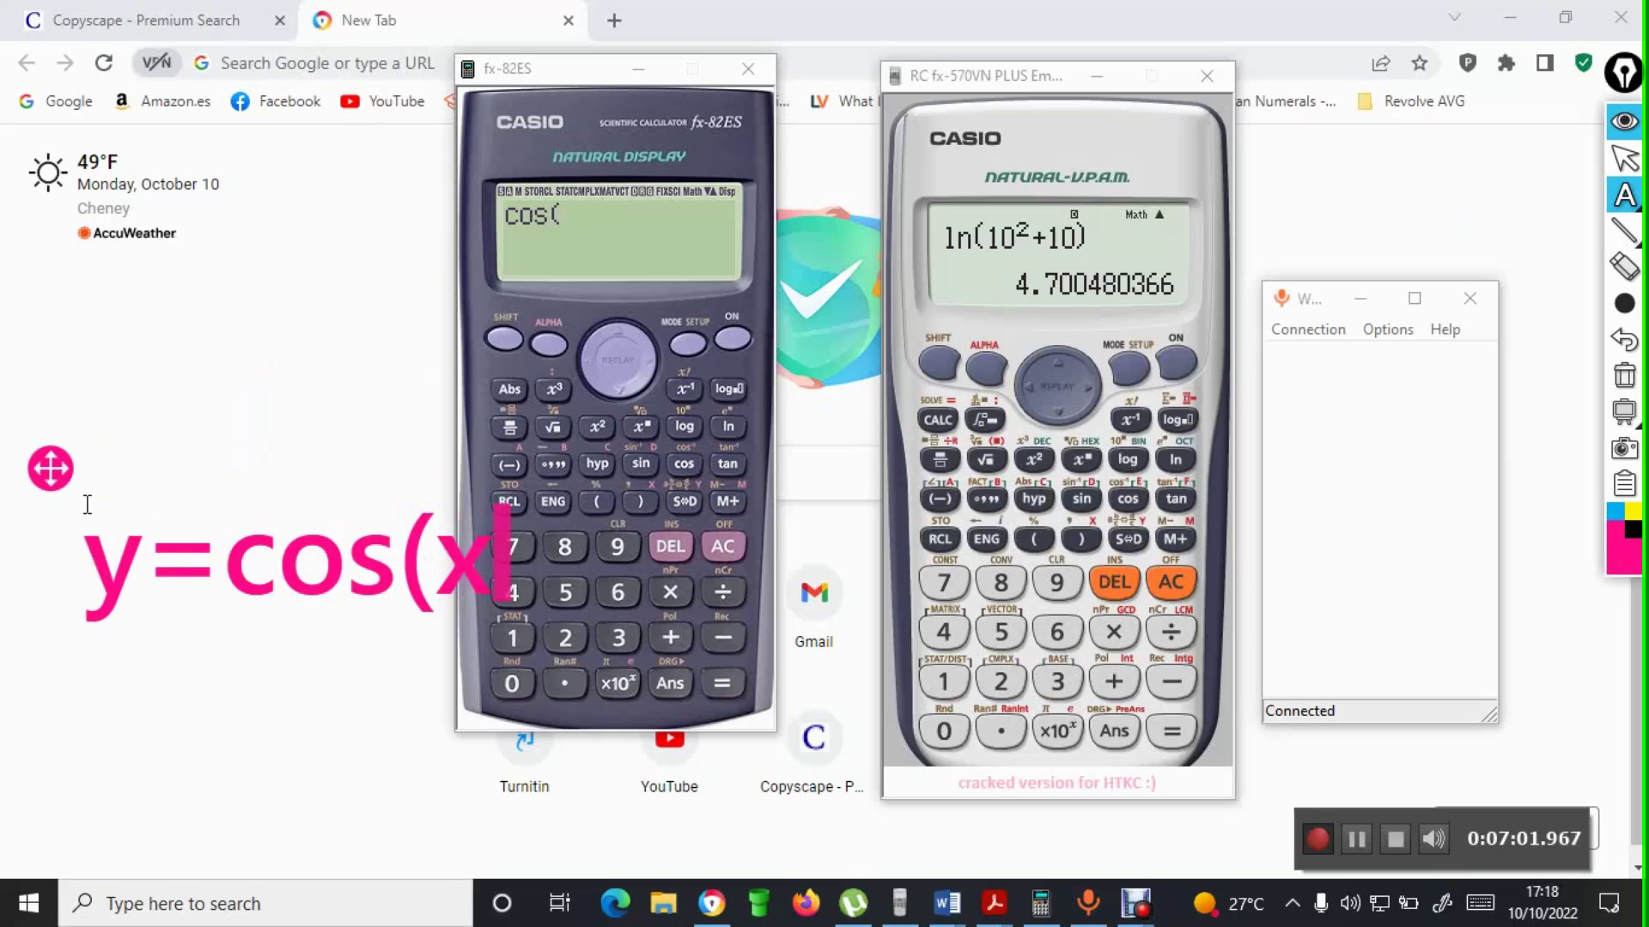
type(")")
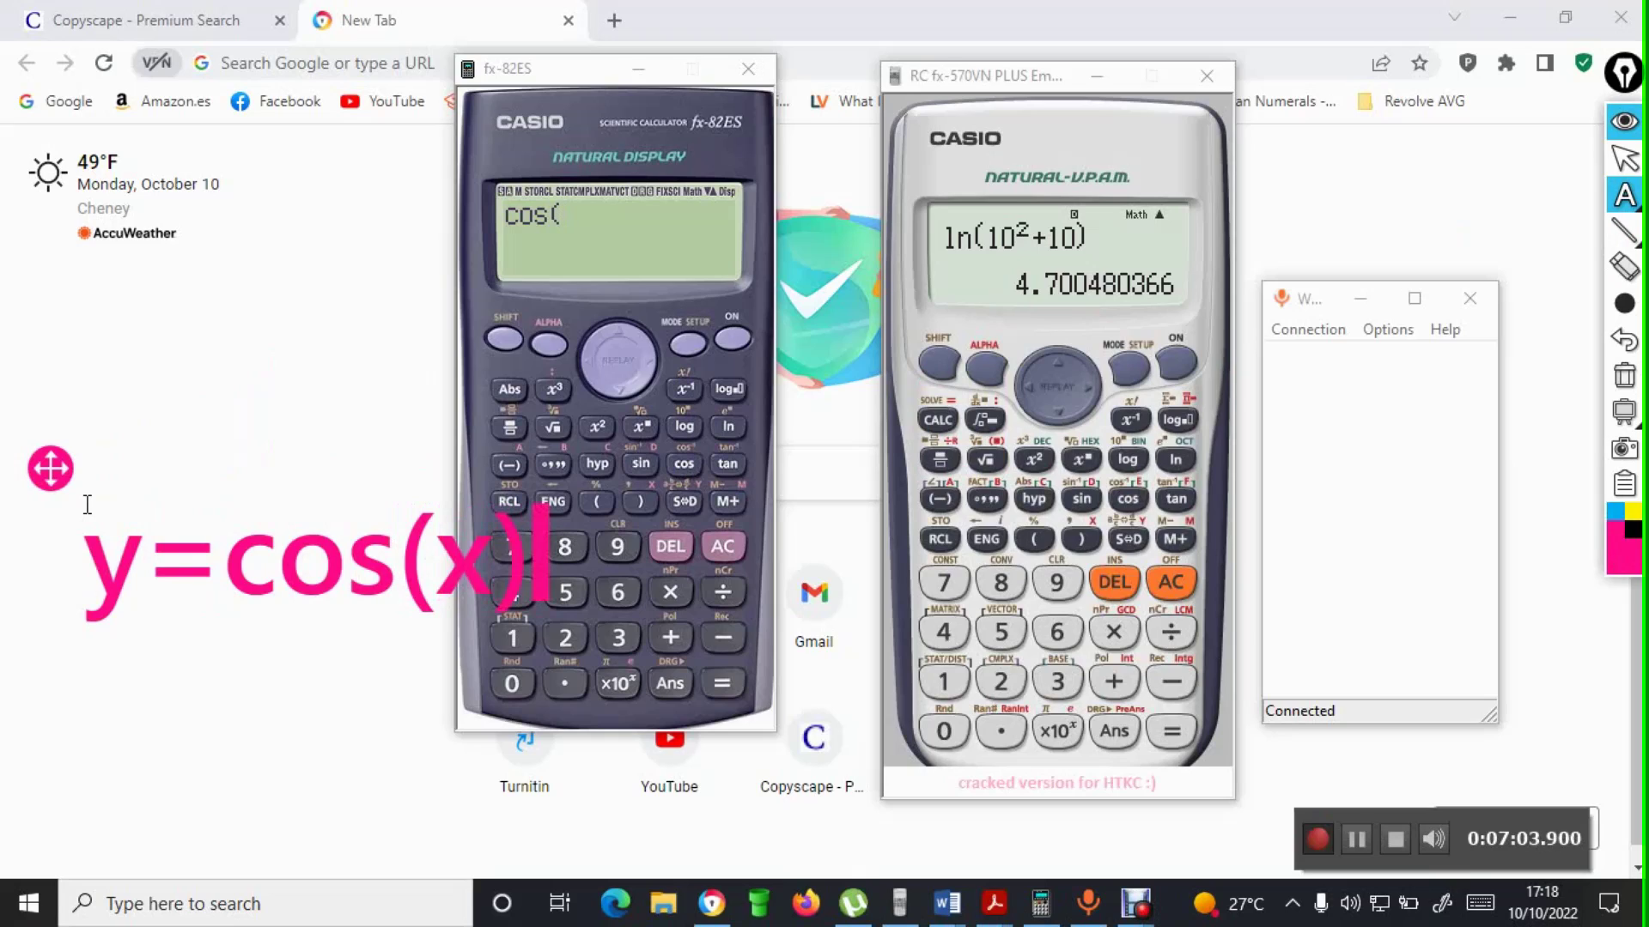
- Add a pink 2 and position it as a superscript on x
left_click(475, 355)
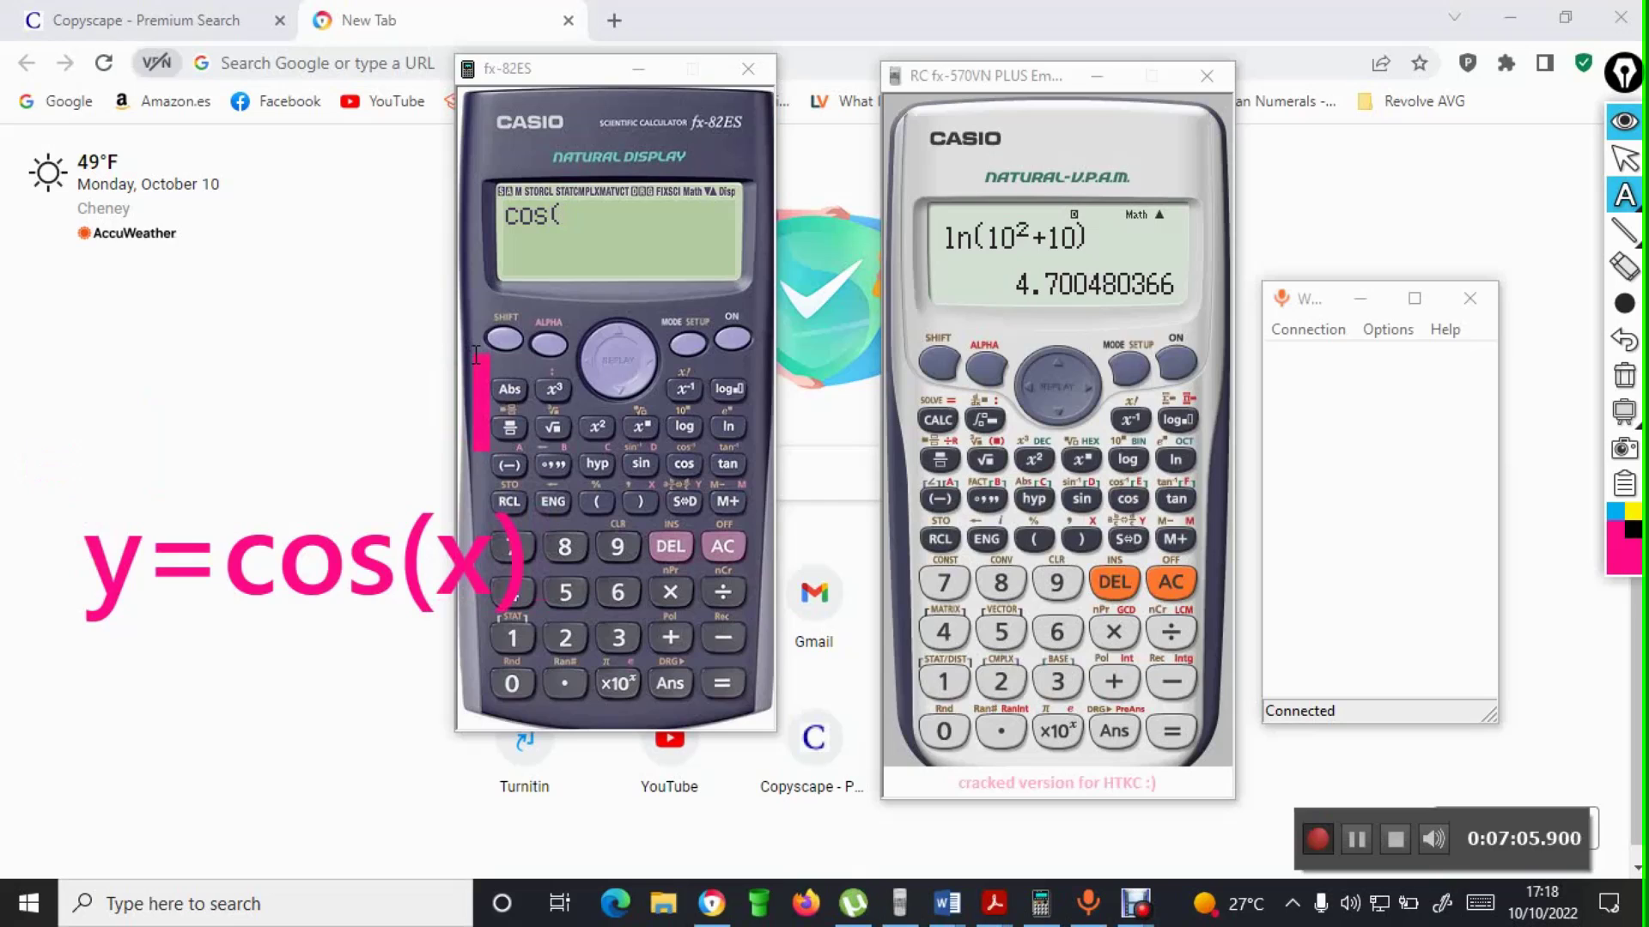
type("2")
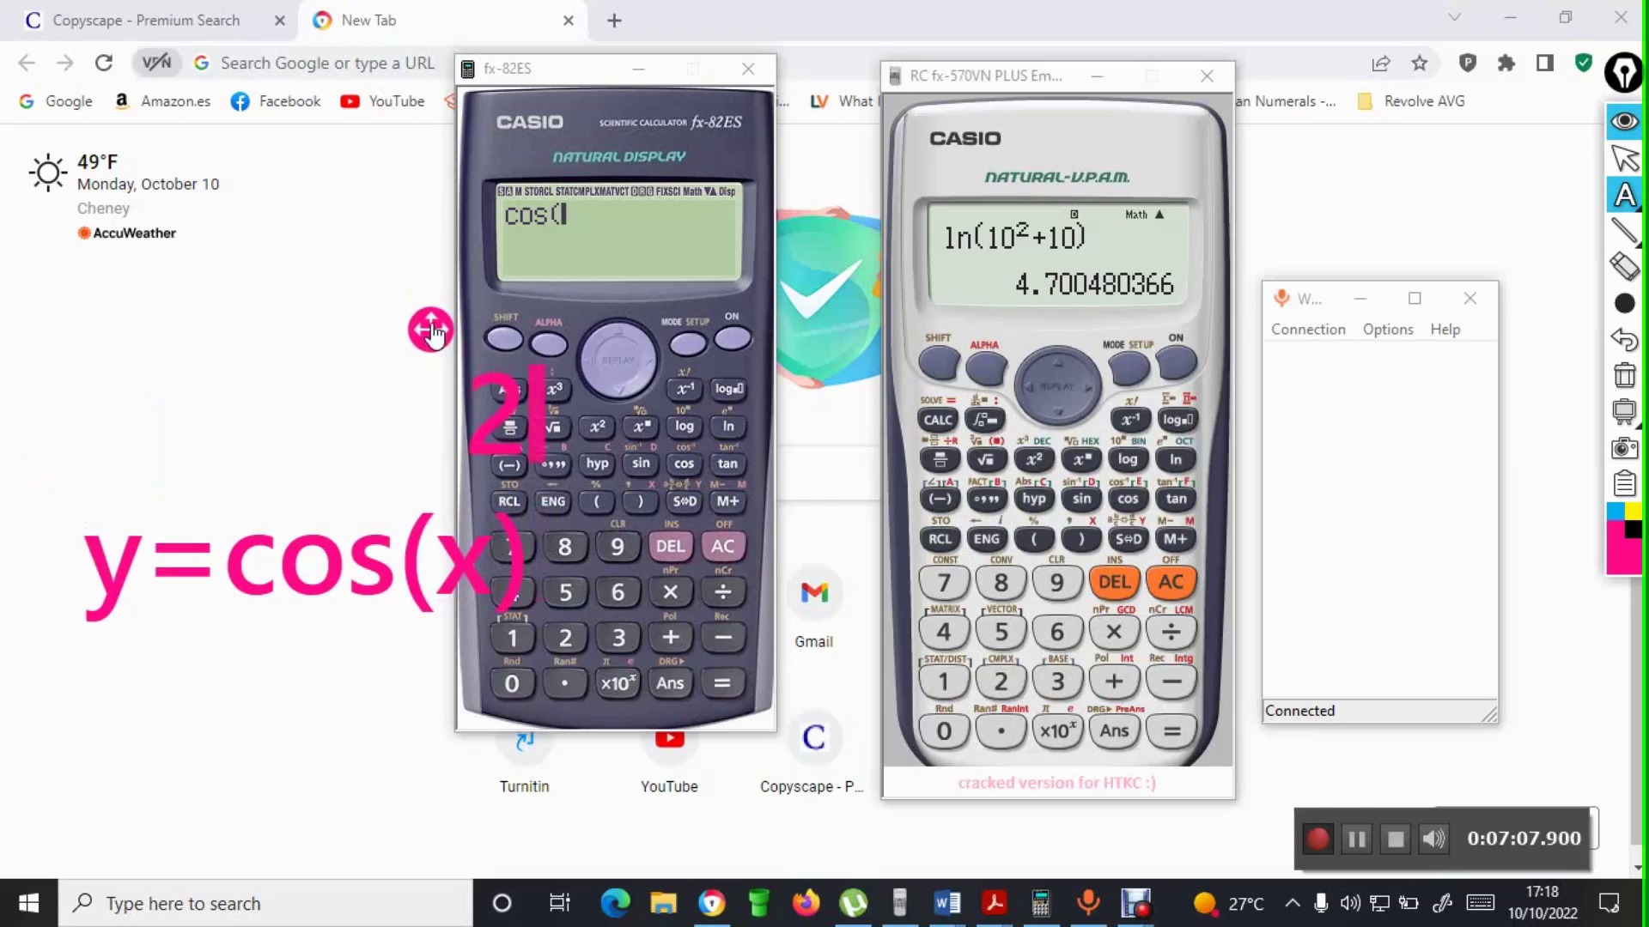
left_click_drag(431, 330, 427, 397)
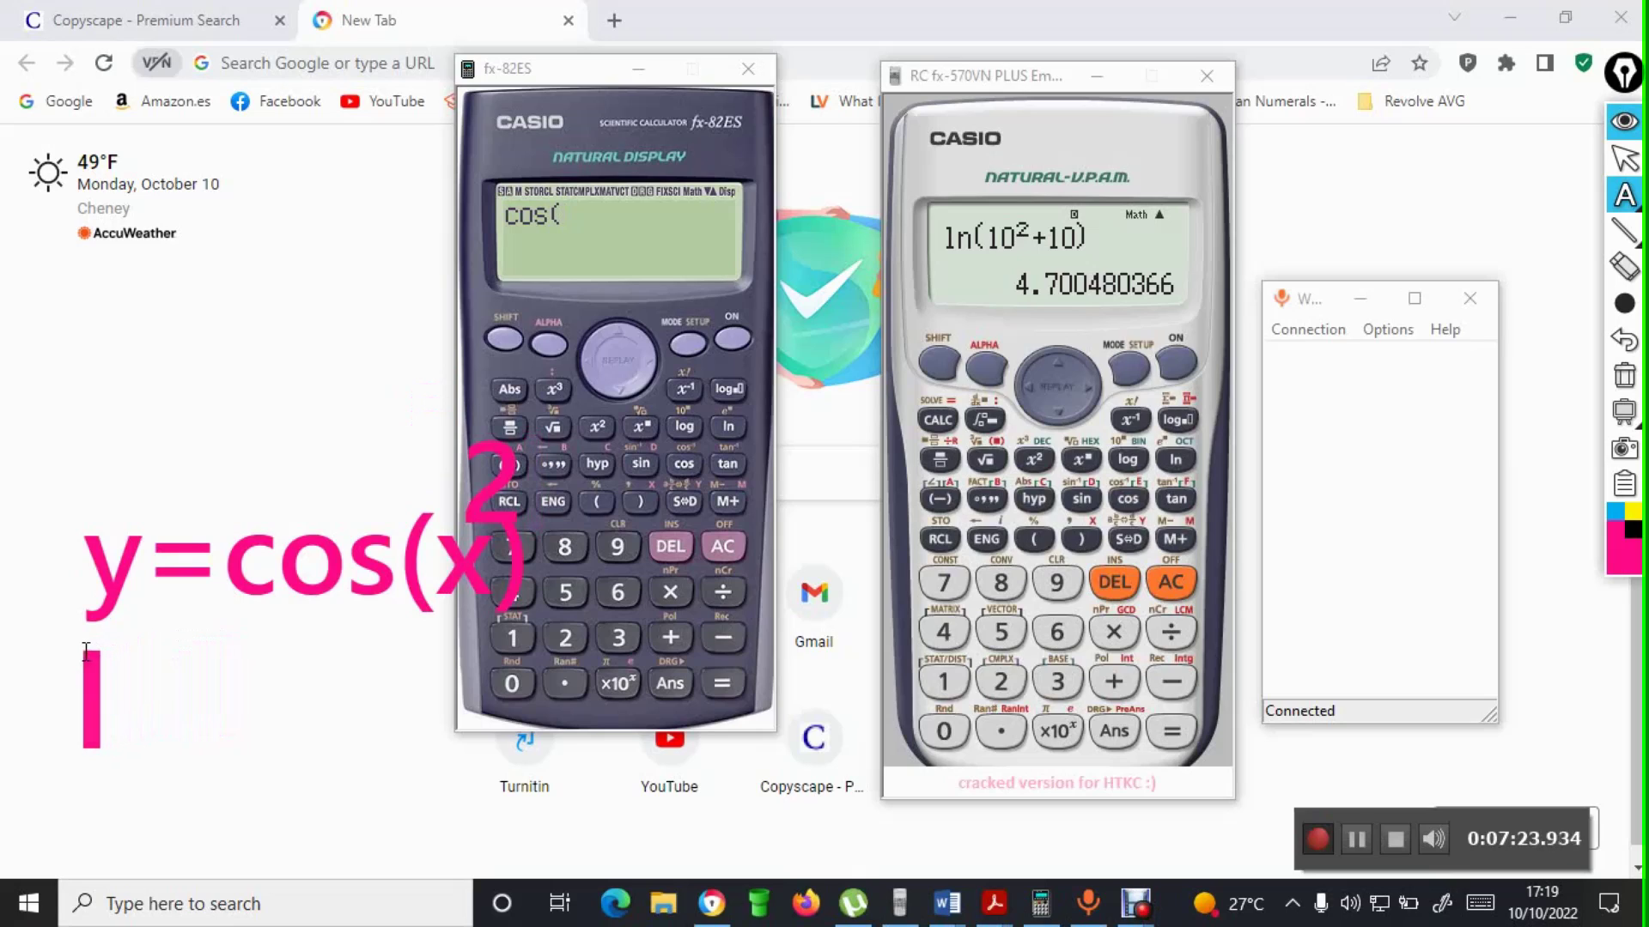
- Write y=(cosx) below the first note with a pink exponent 2, then stop annotating
left_click(86, 650)
type("y")
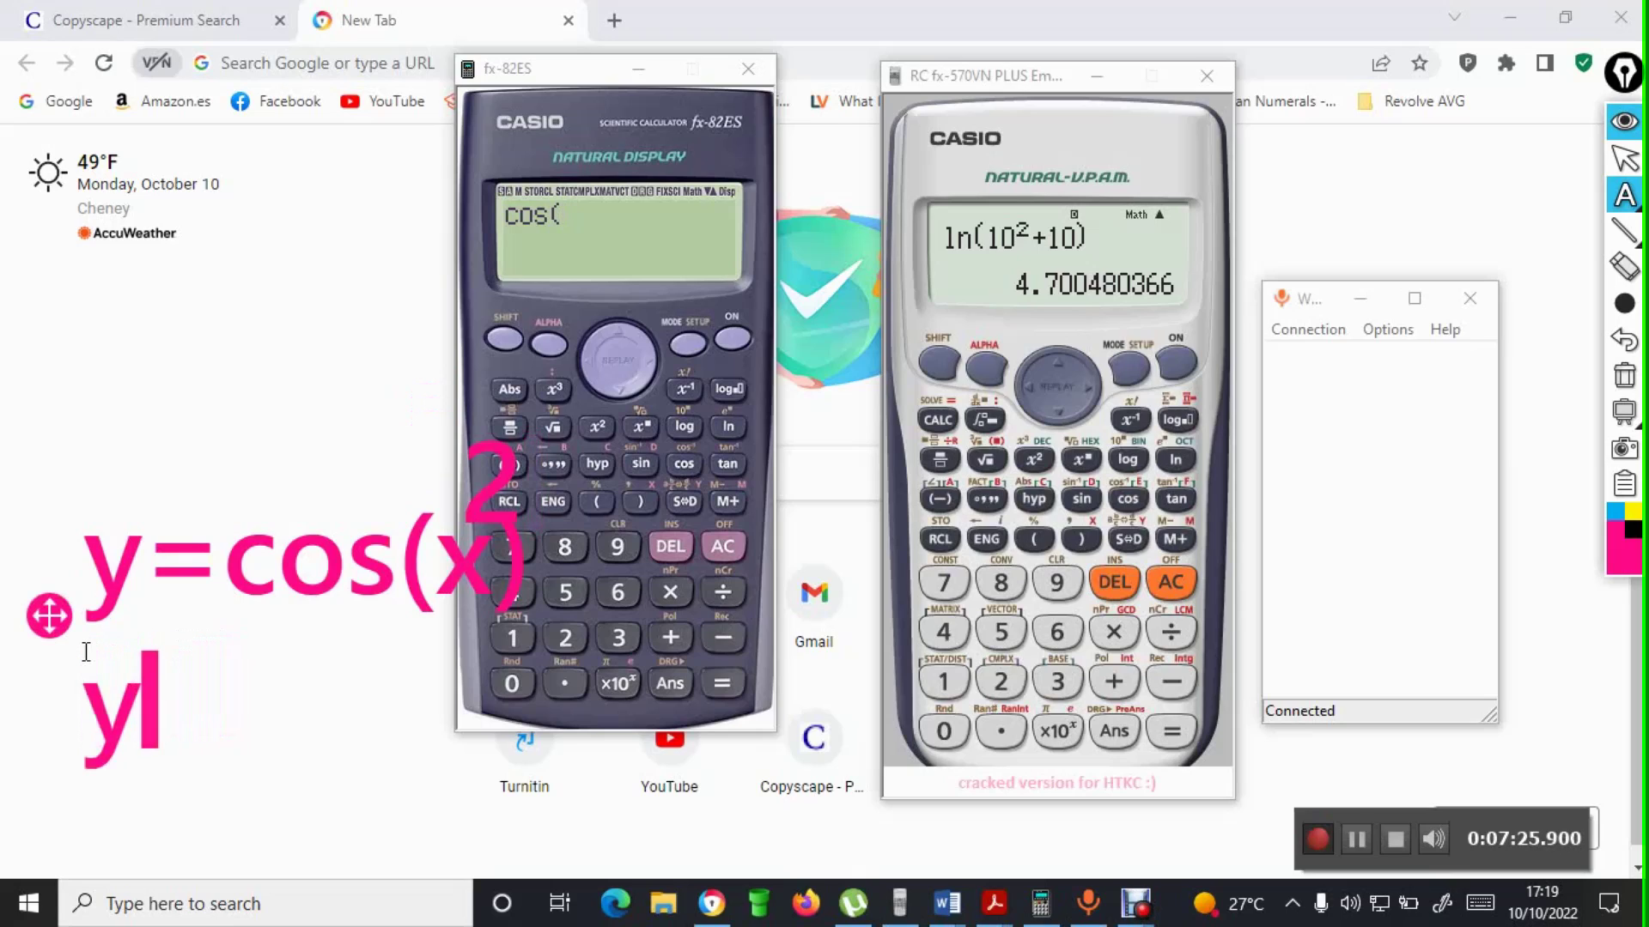
type("=(")
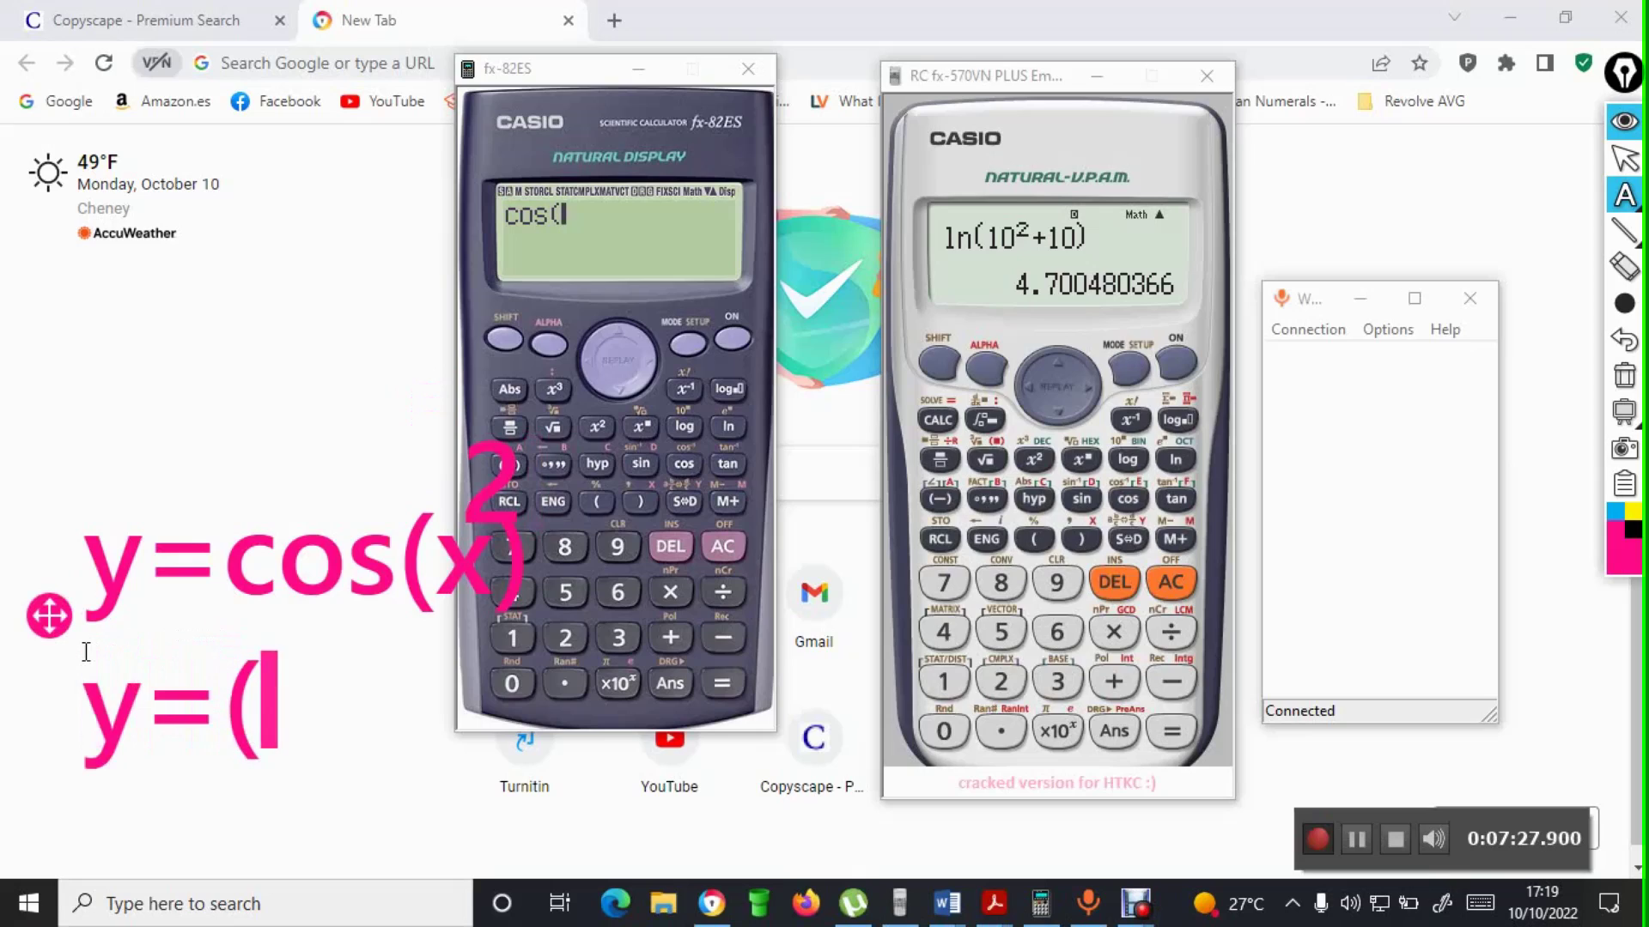
type("cos")
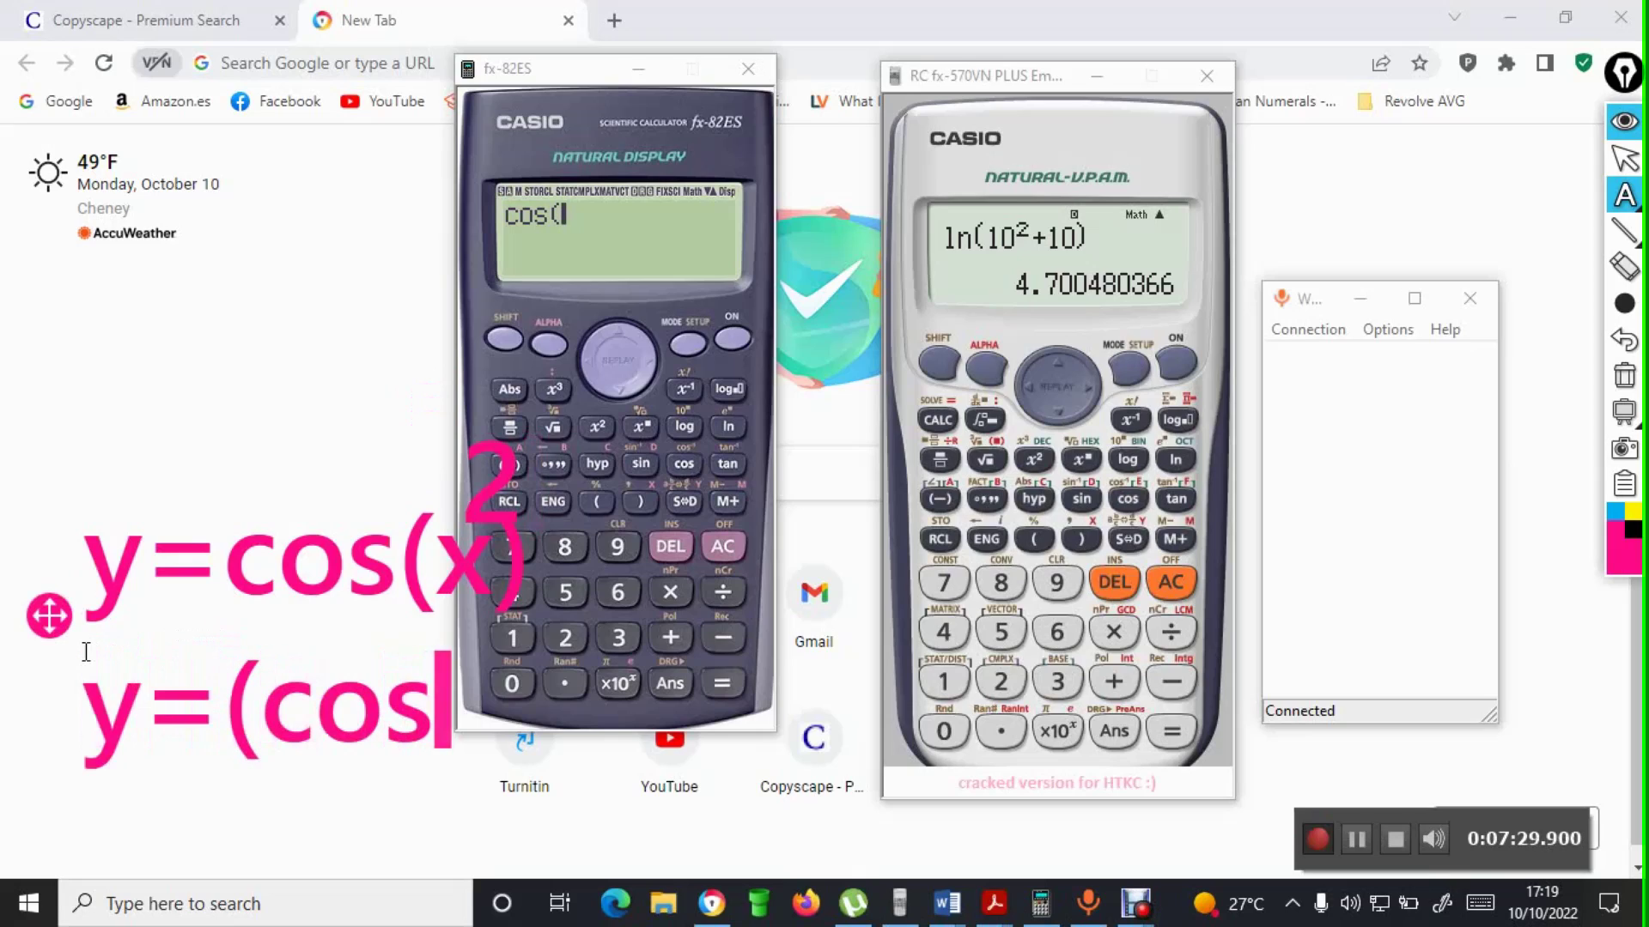
type("x")
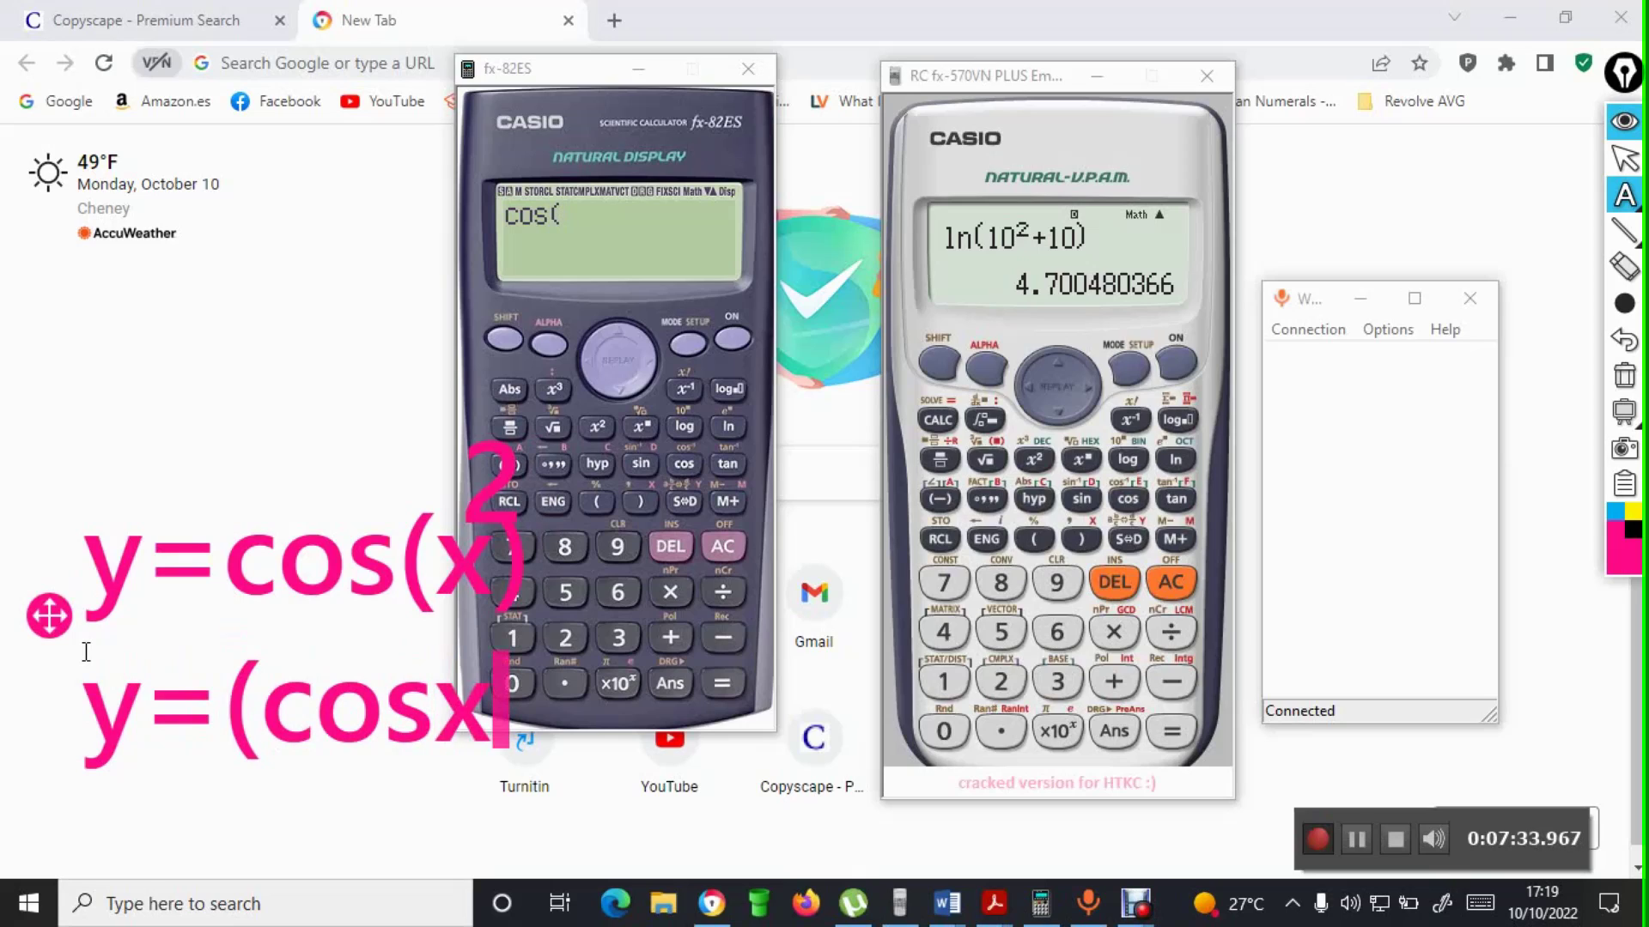
type(")")
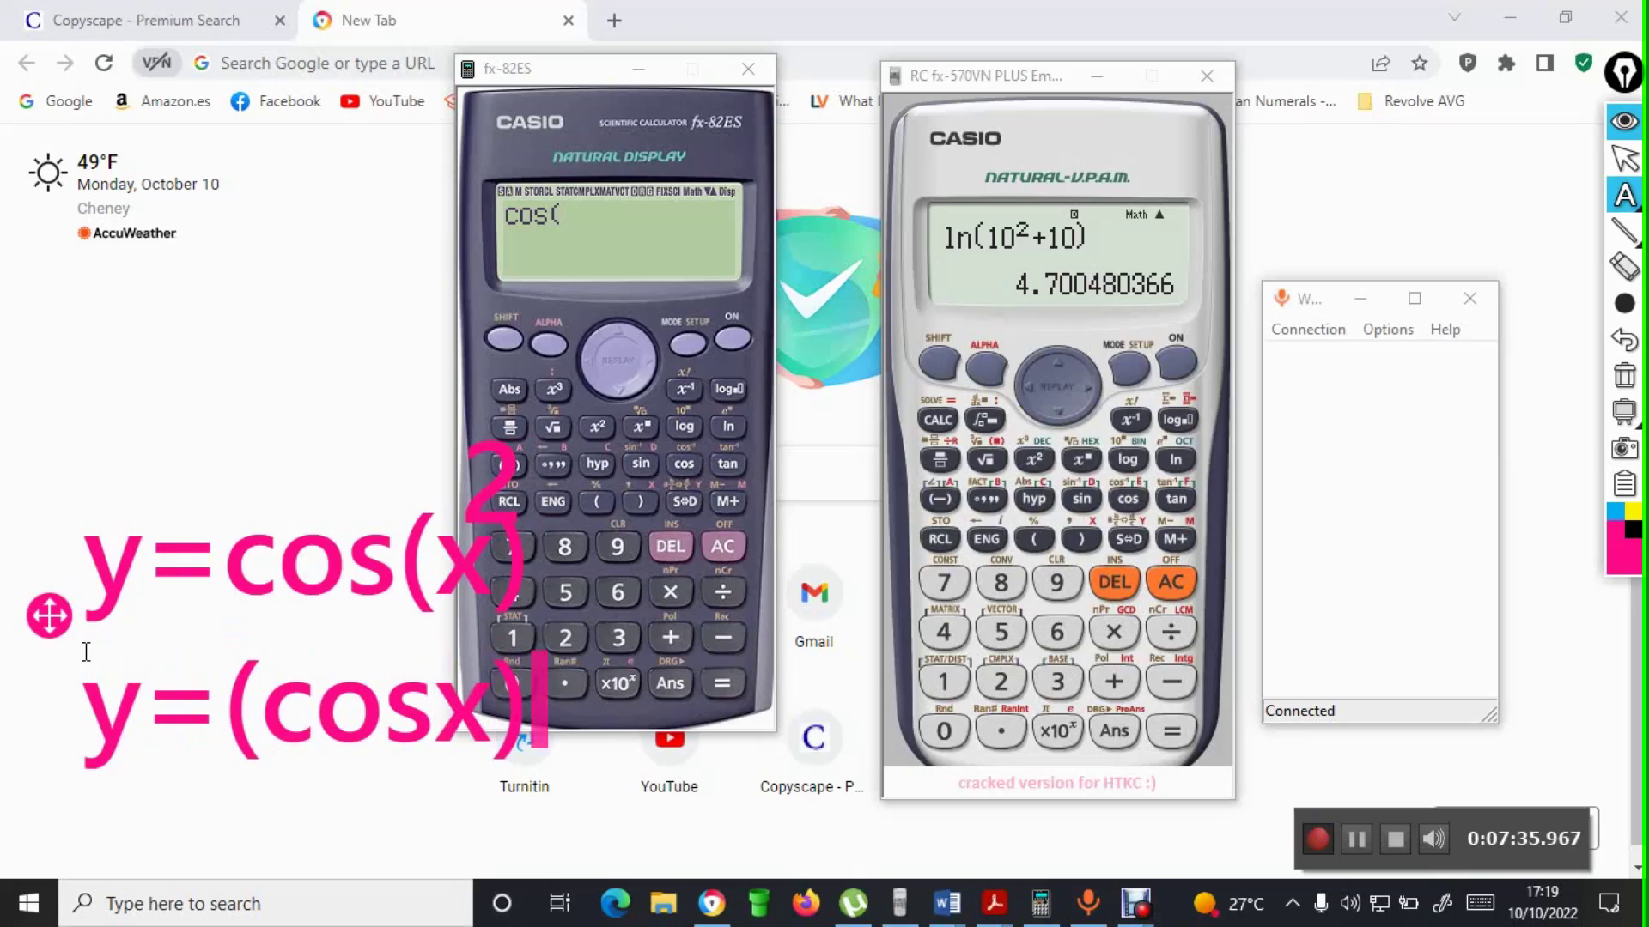
left_click(730, 675)
type("2")
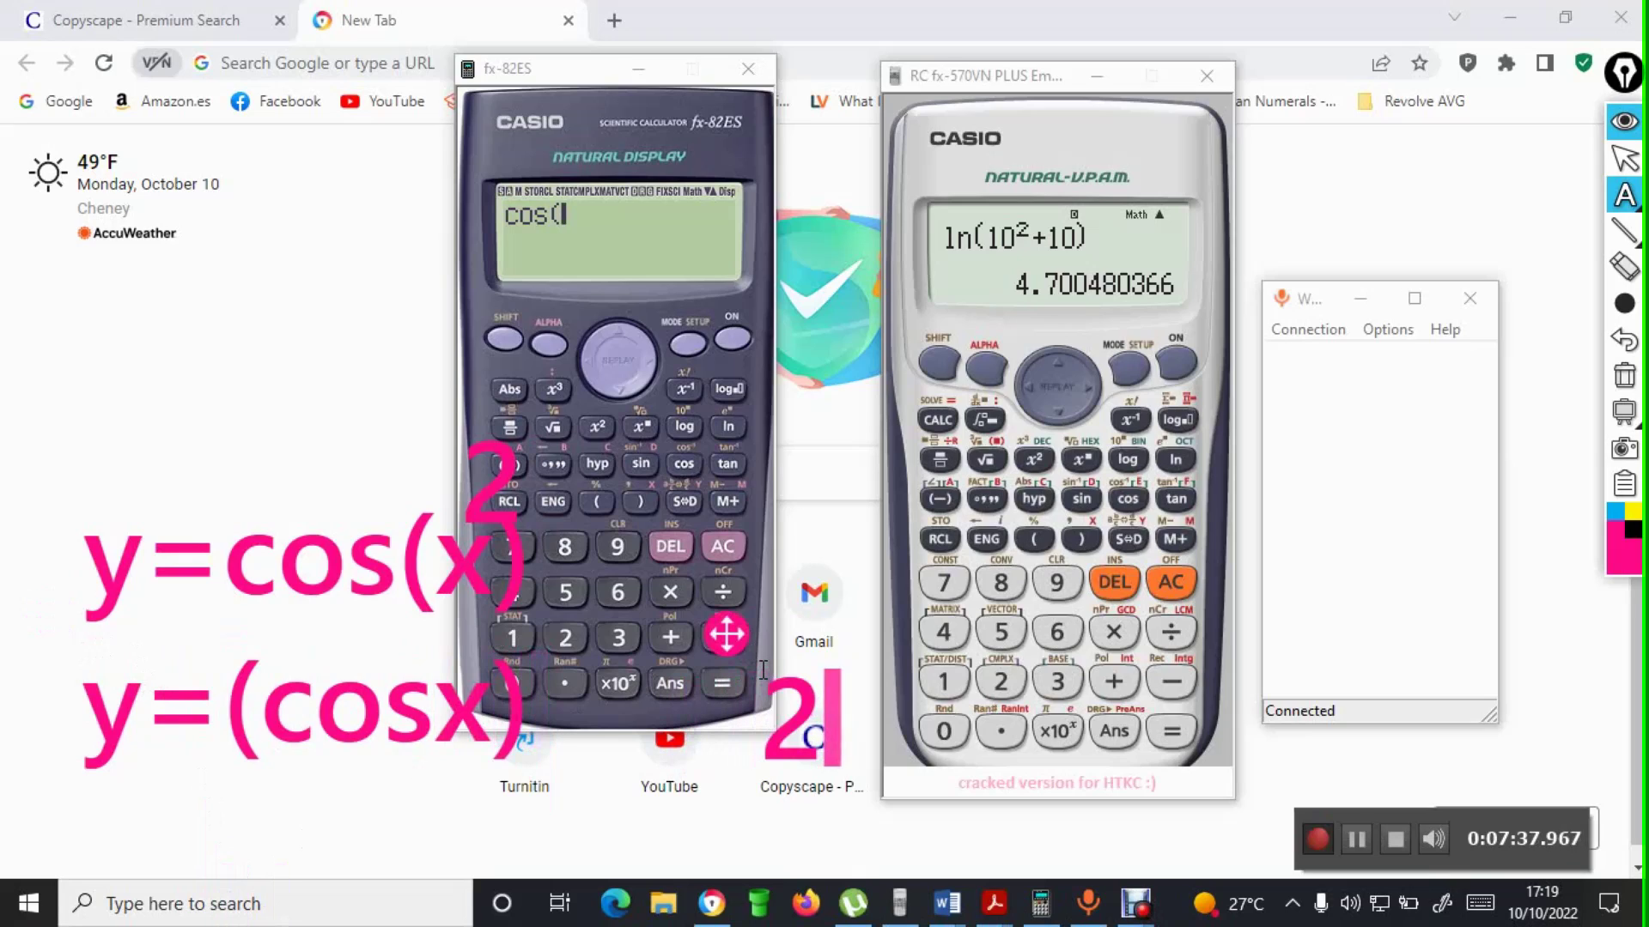
left_click_drag(726, 634, 495, 565)
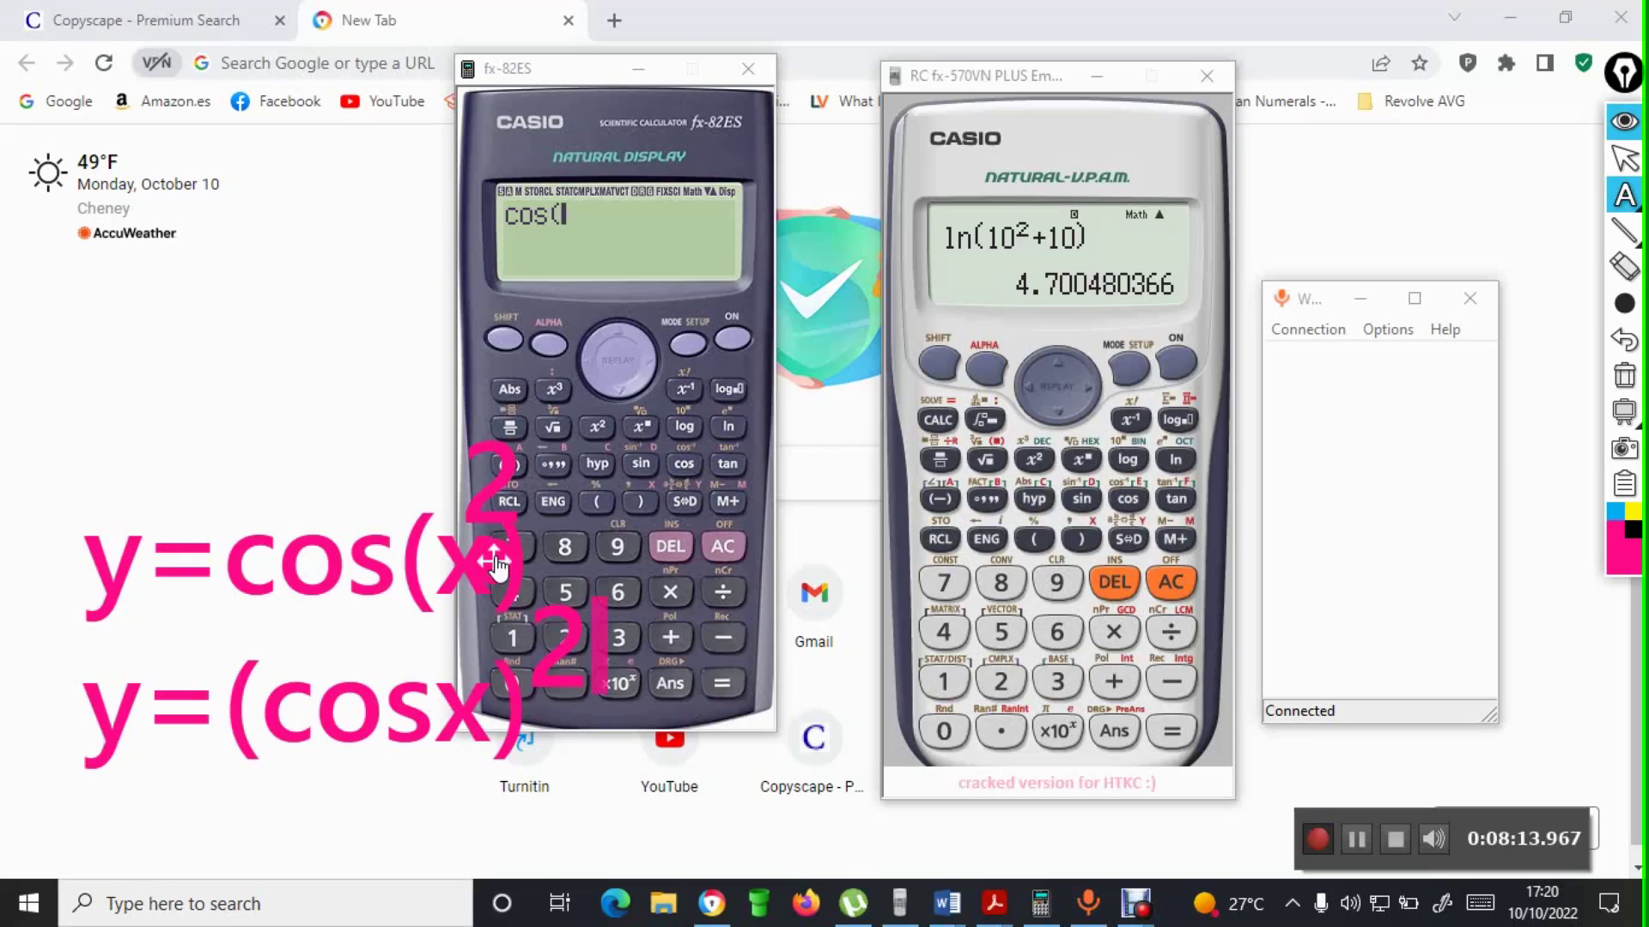
left_click(668, 610)
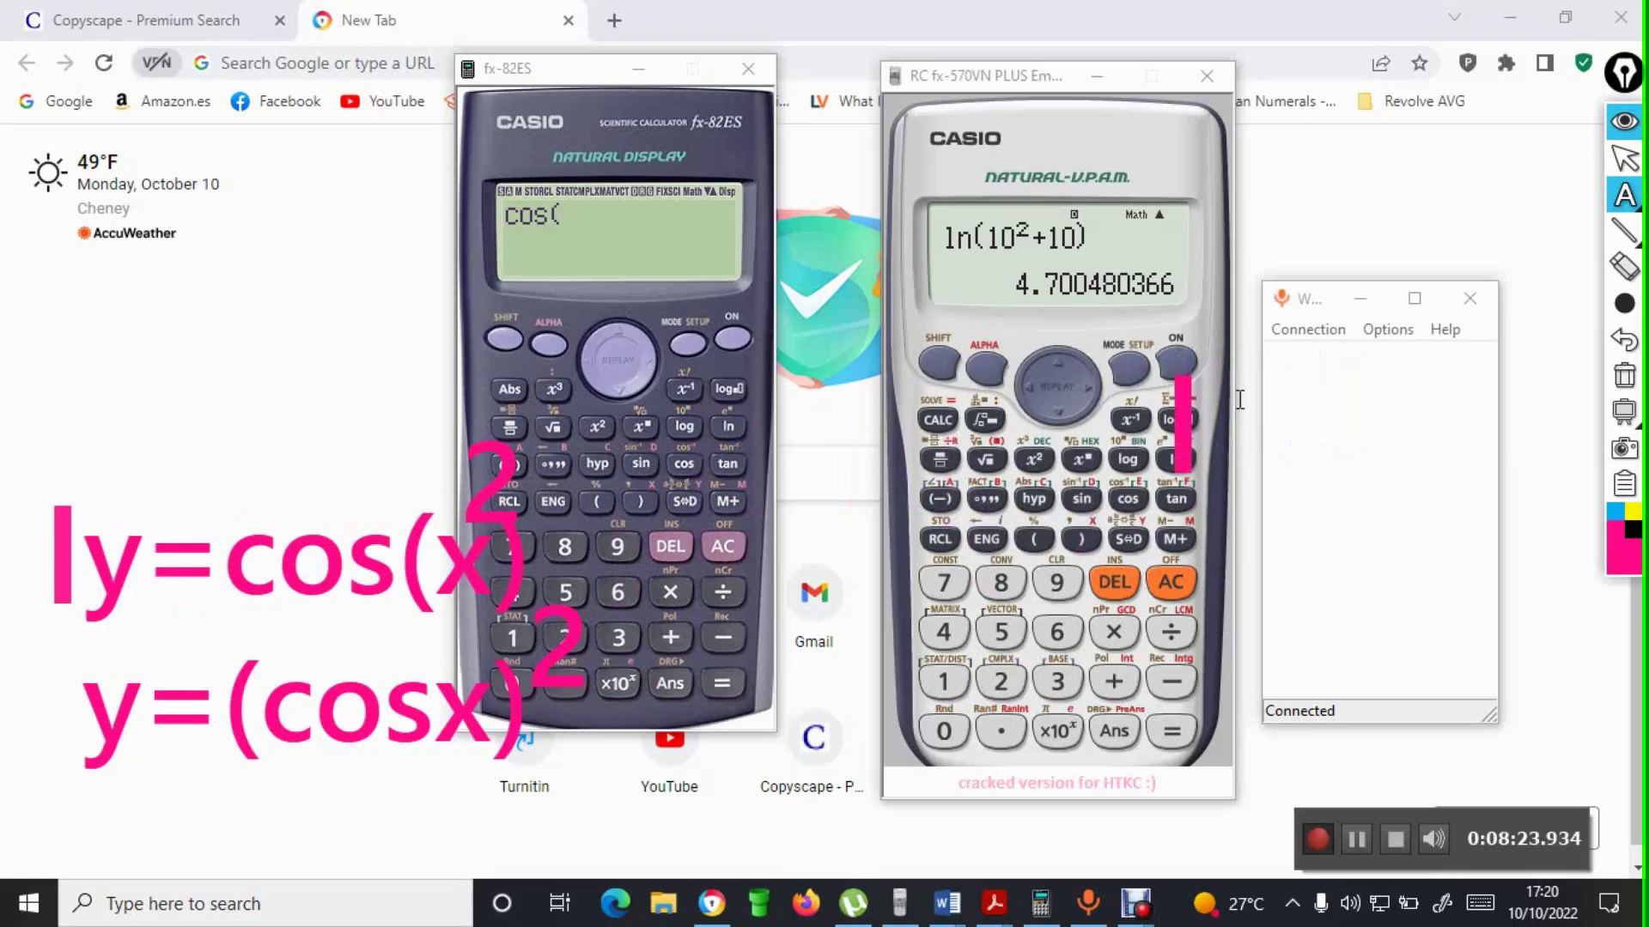
left_click(1623, 156)
- Hide the annotations and evaluate (cos(π))² on the fx-570VN, getting 0.9969965583
left_click(1623, 120)
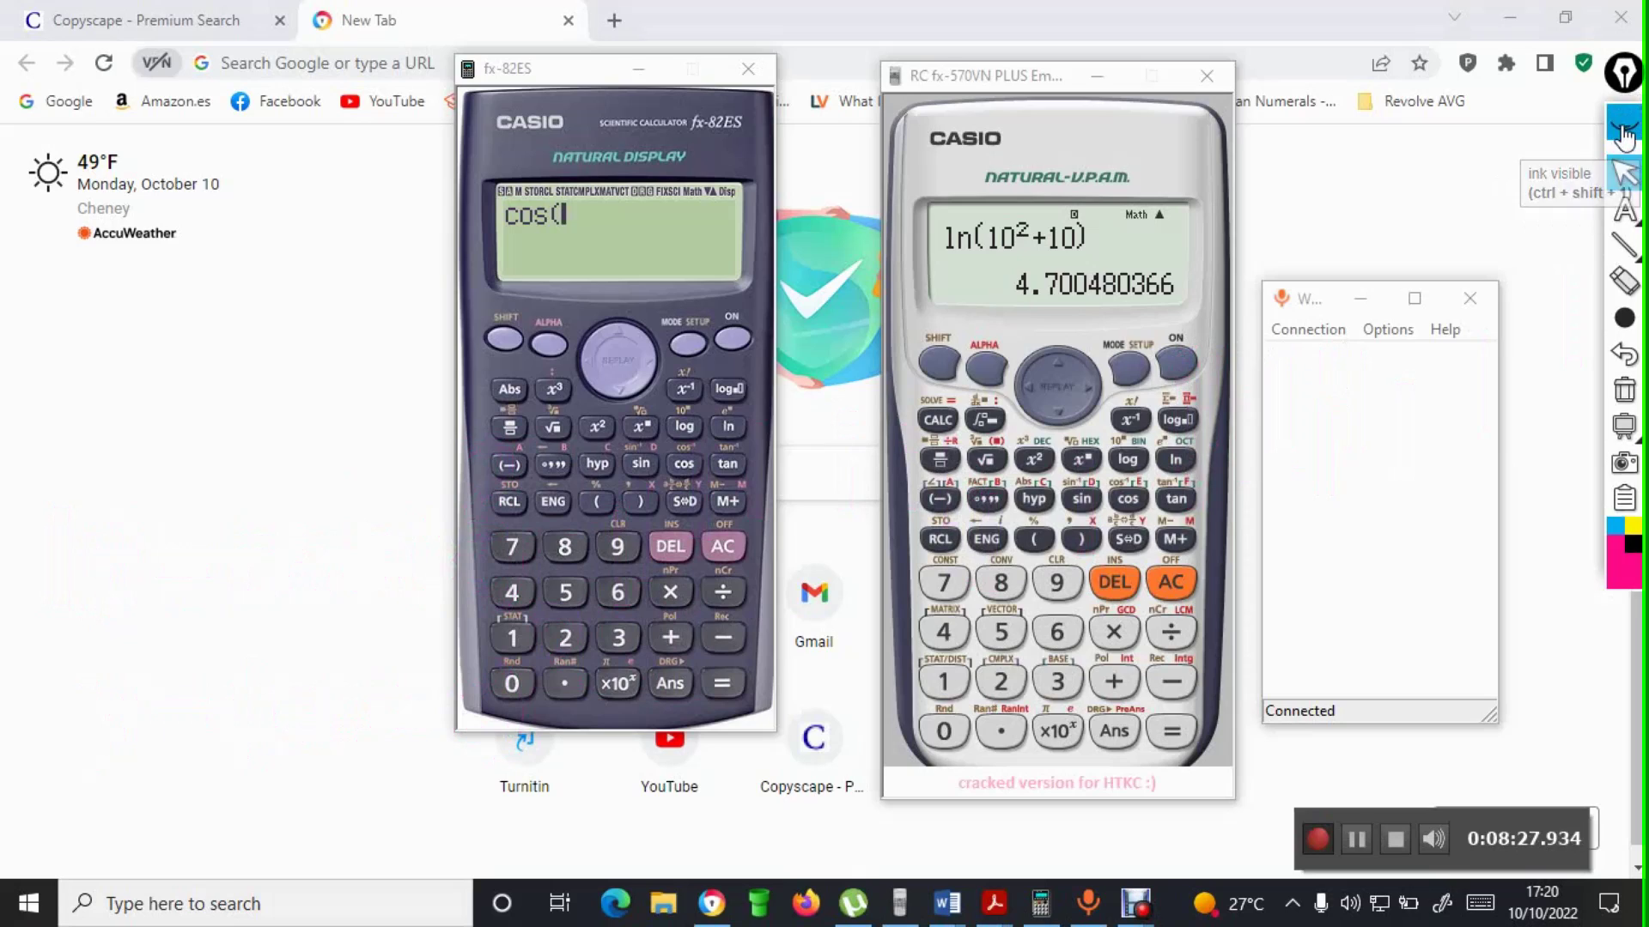
left_click(1181, 364)
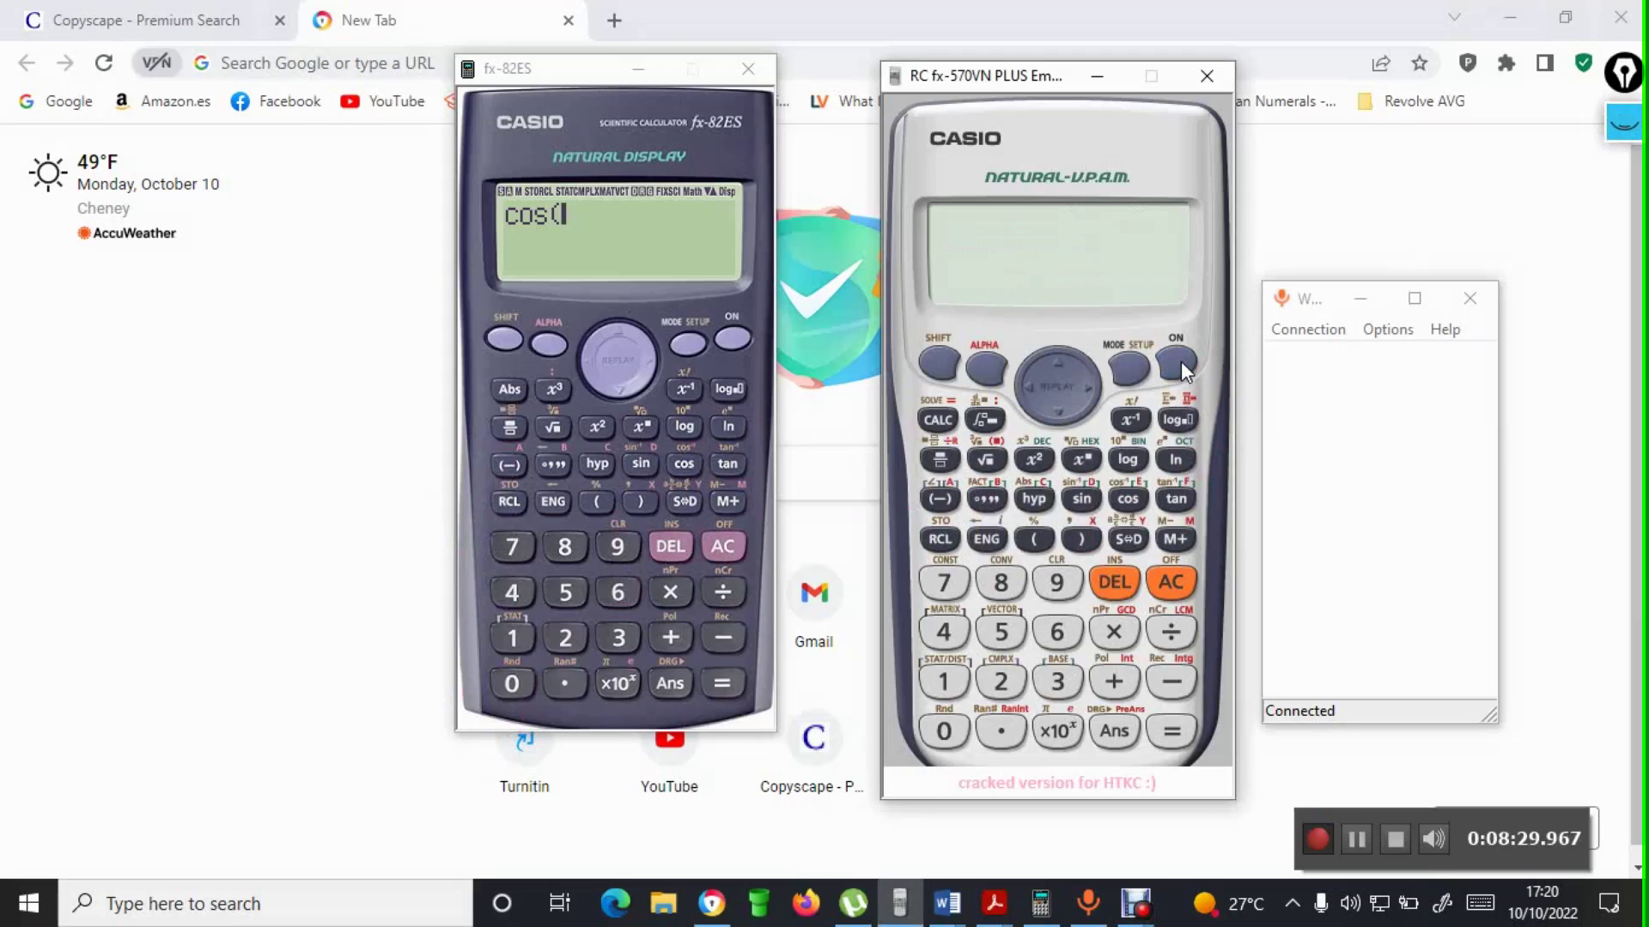
left_click(1128, 501)
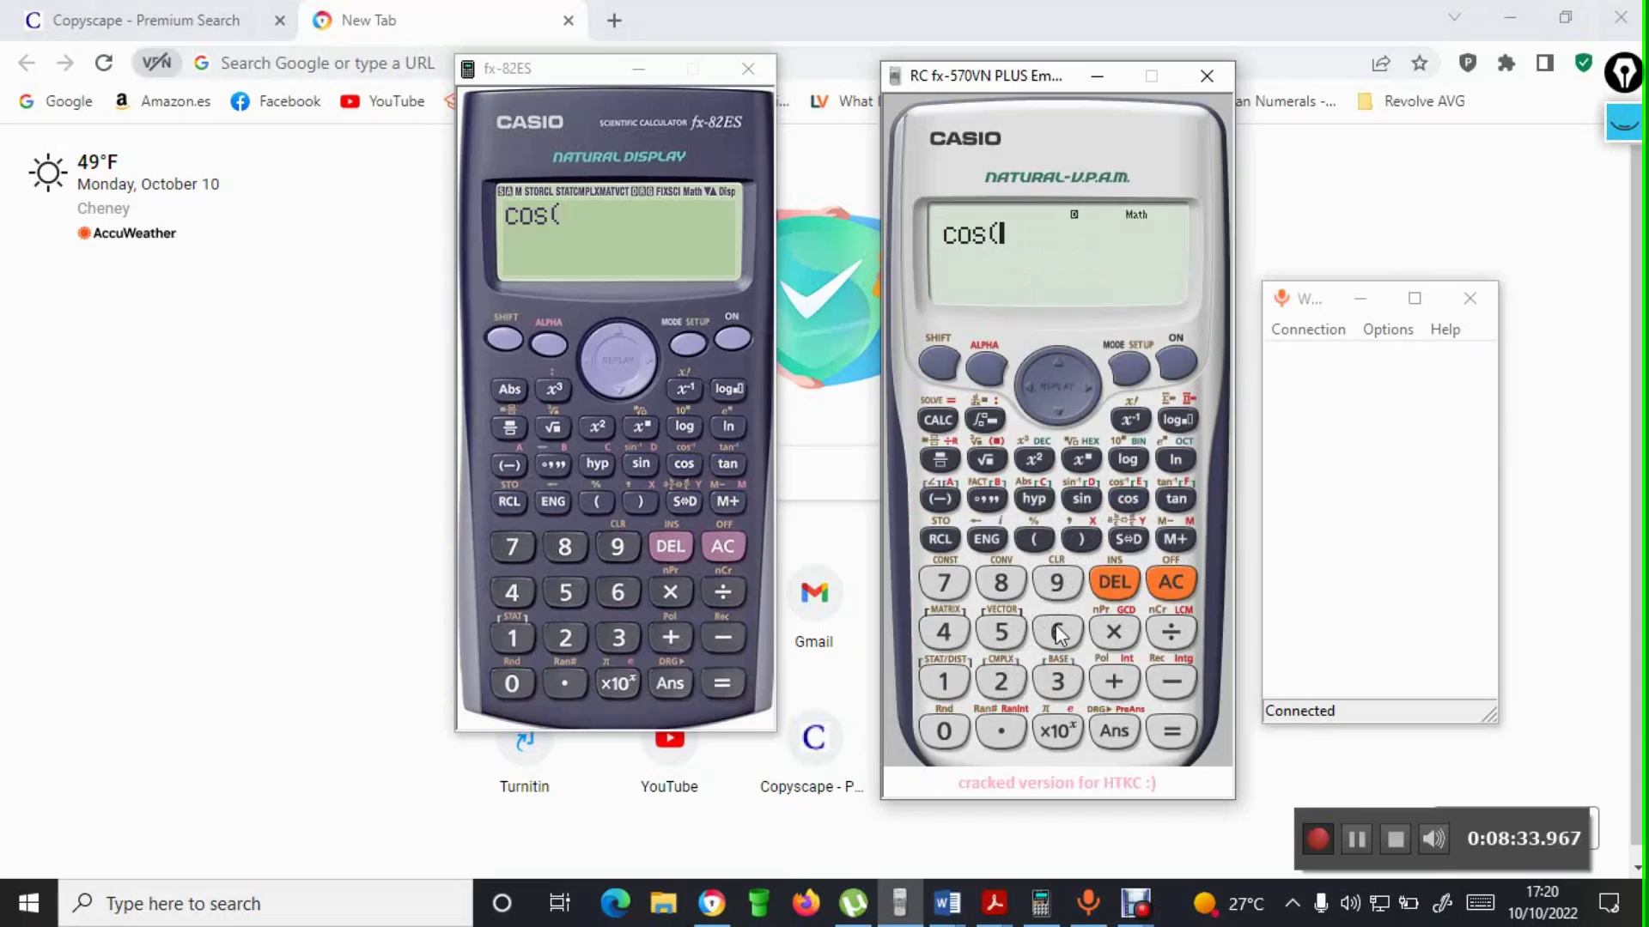
left_click(947, 362)
left_click(1061, 734)
left_click(1042, 462)
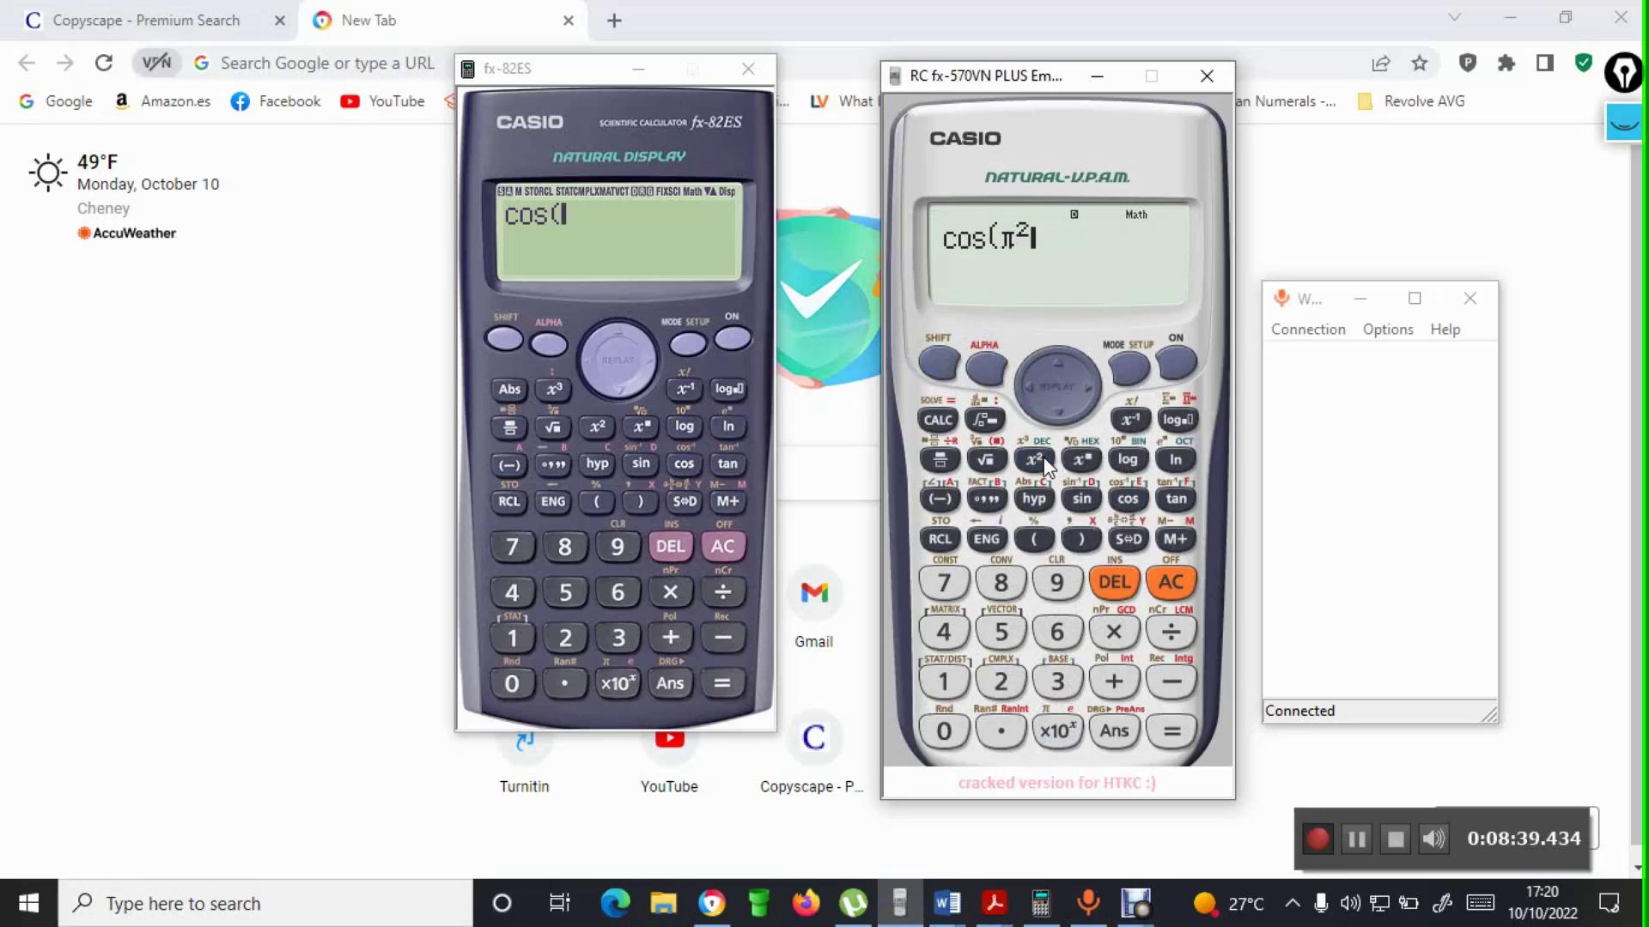
left_click(1086, 541)
left_click(1176, 734)
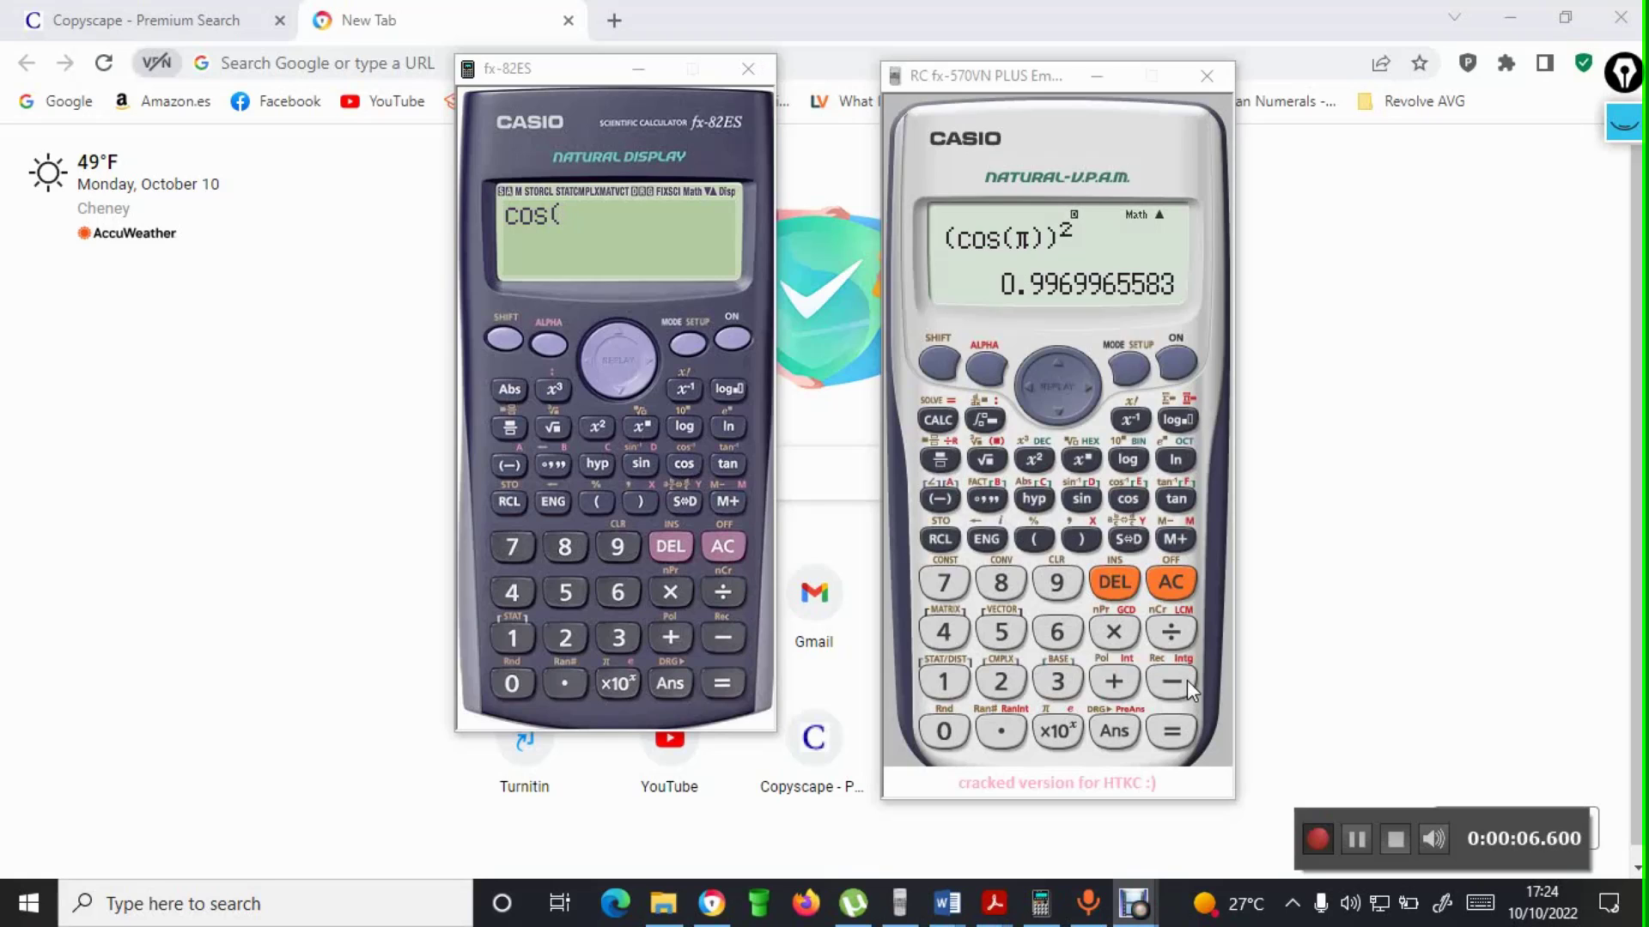
left_click(1170, 728)
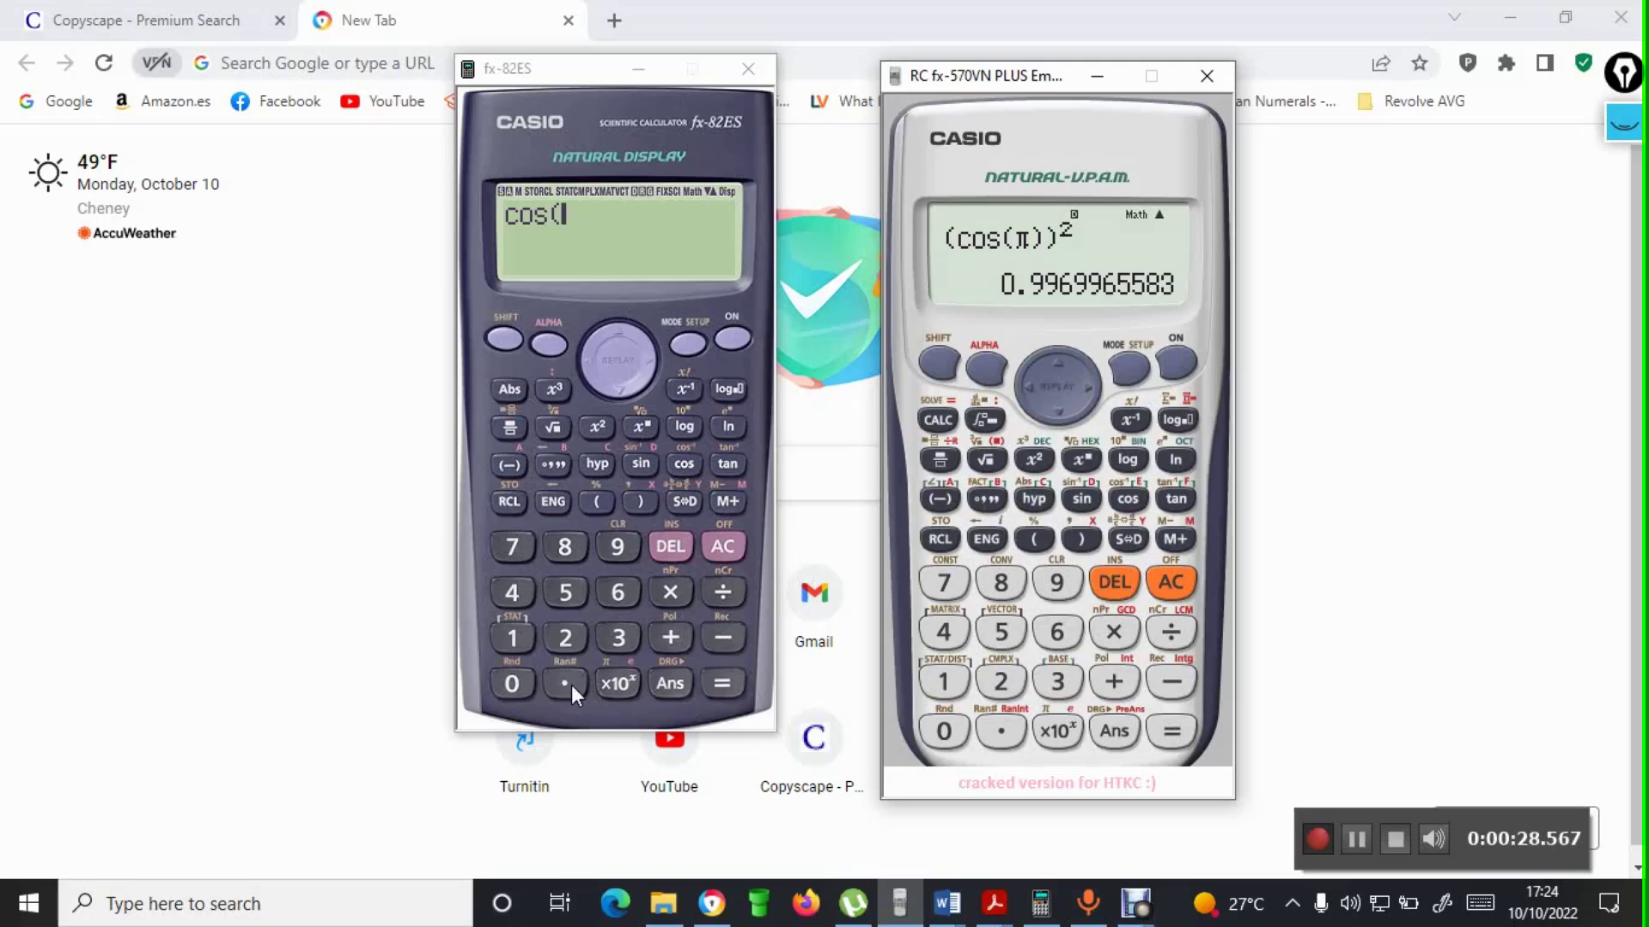
- Complete cos(π²) on the fx-82ES, getting 0.9852003965, then reposition its window
left_click(511, 314)
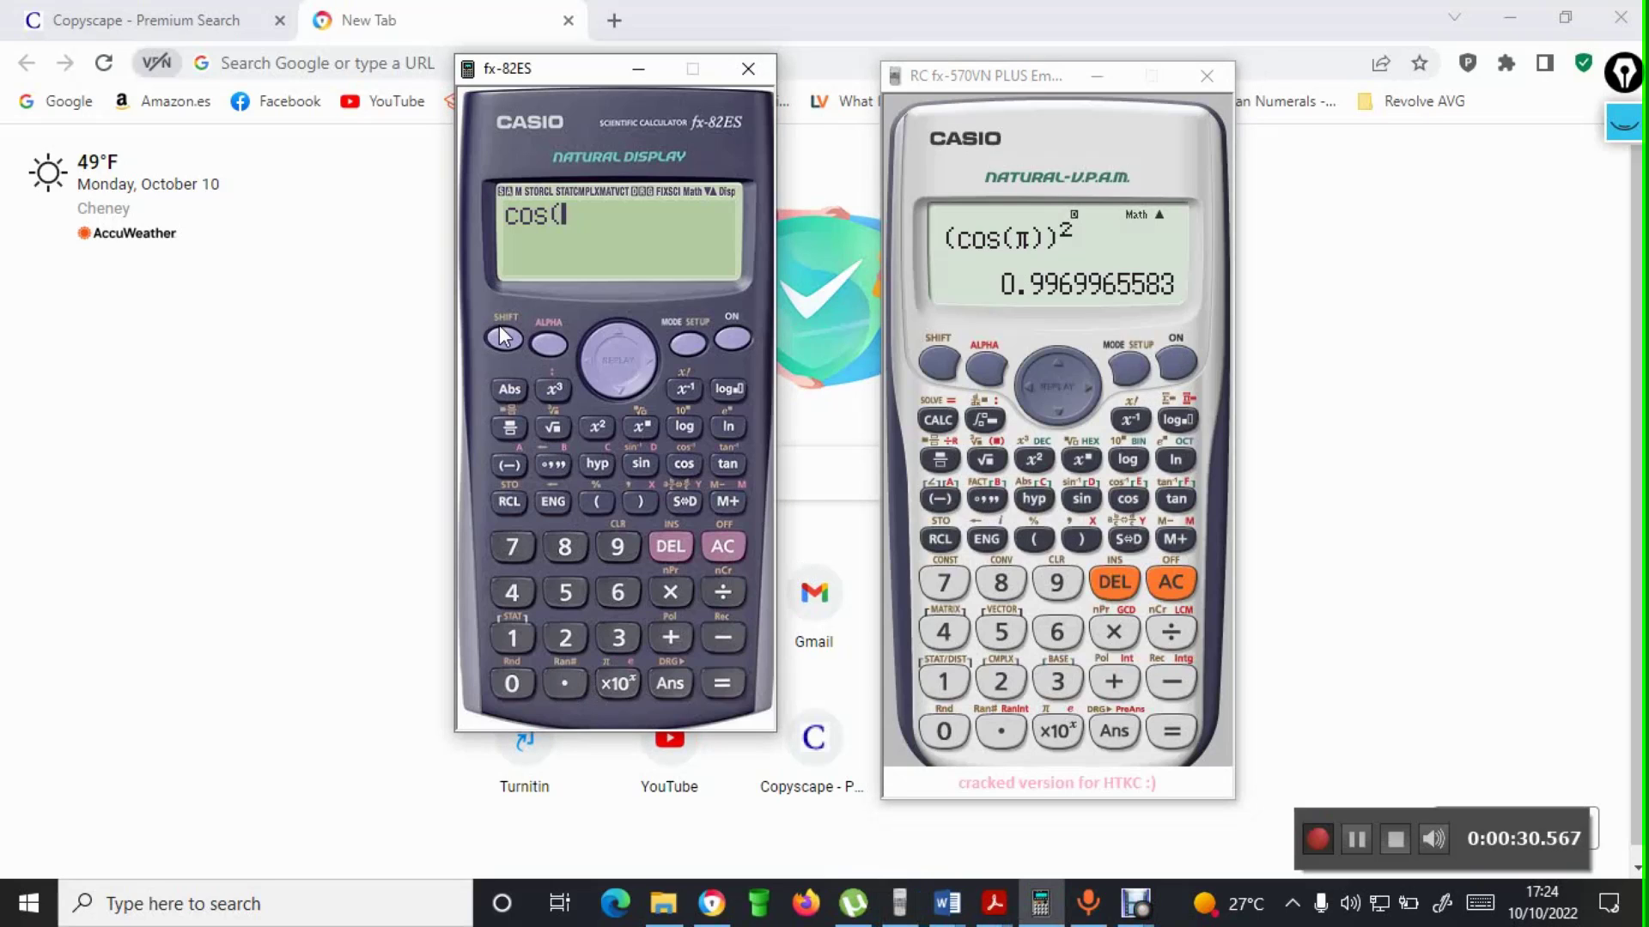
left_click(620, 688)
left_click(598, 429)
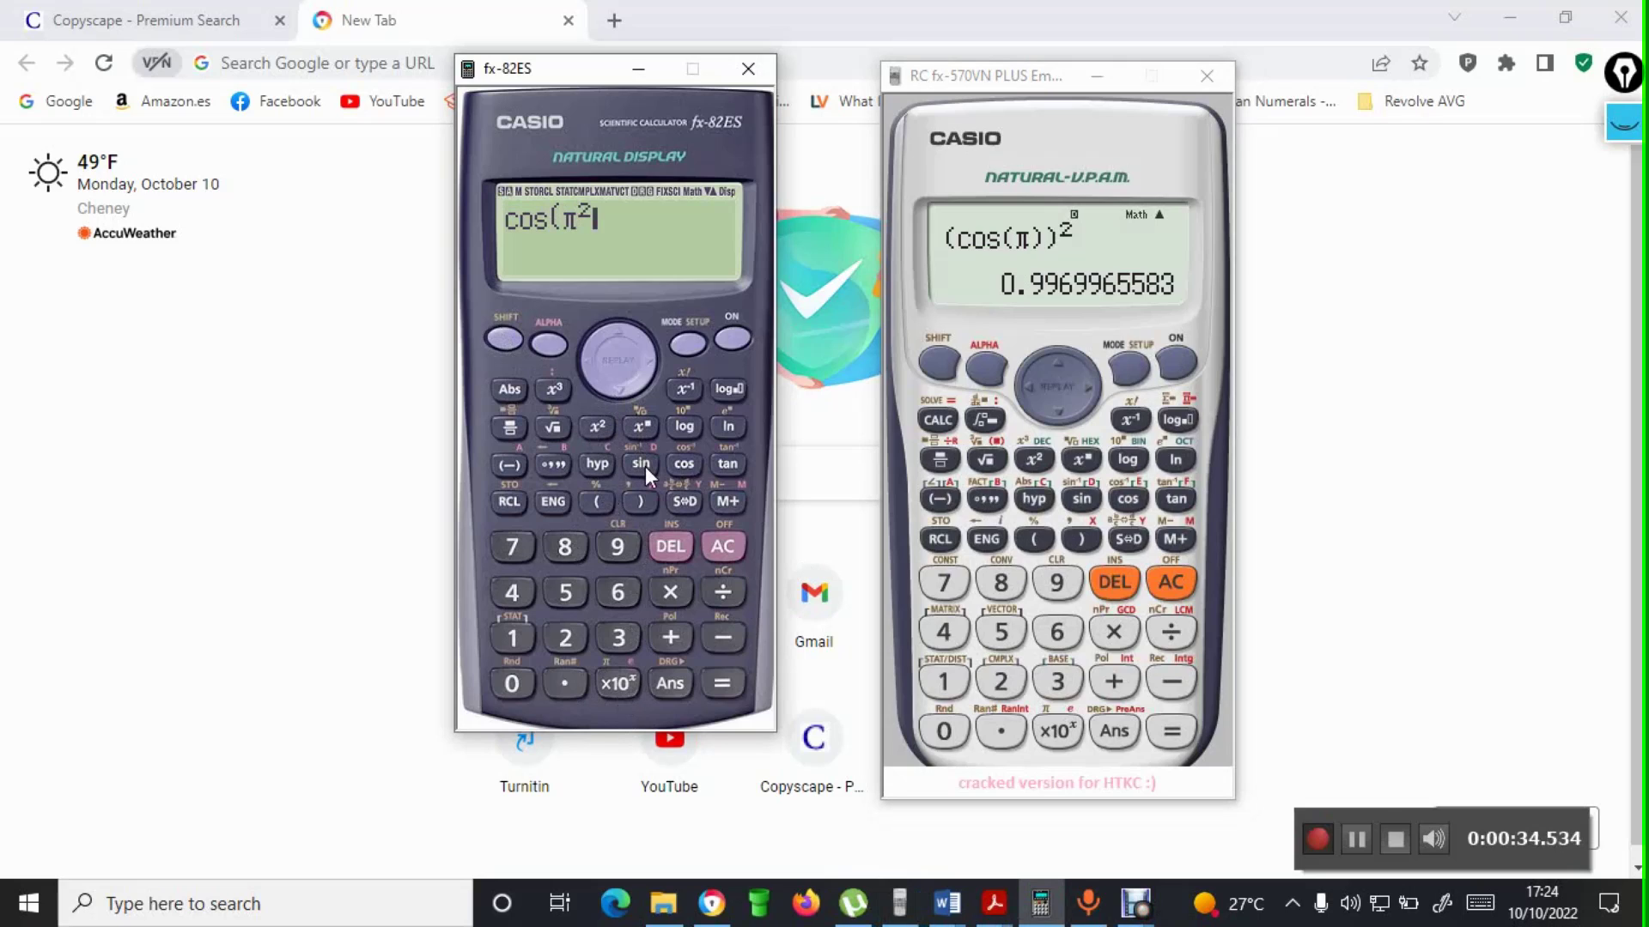
left_click(643, 502)
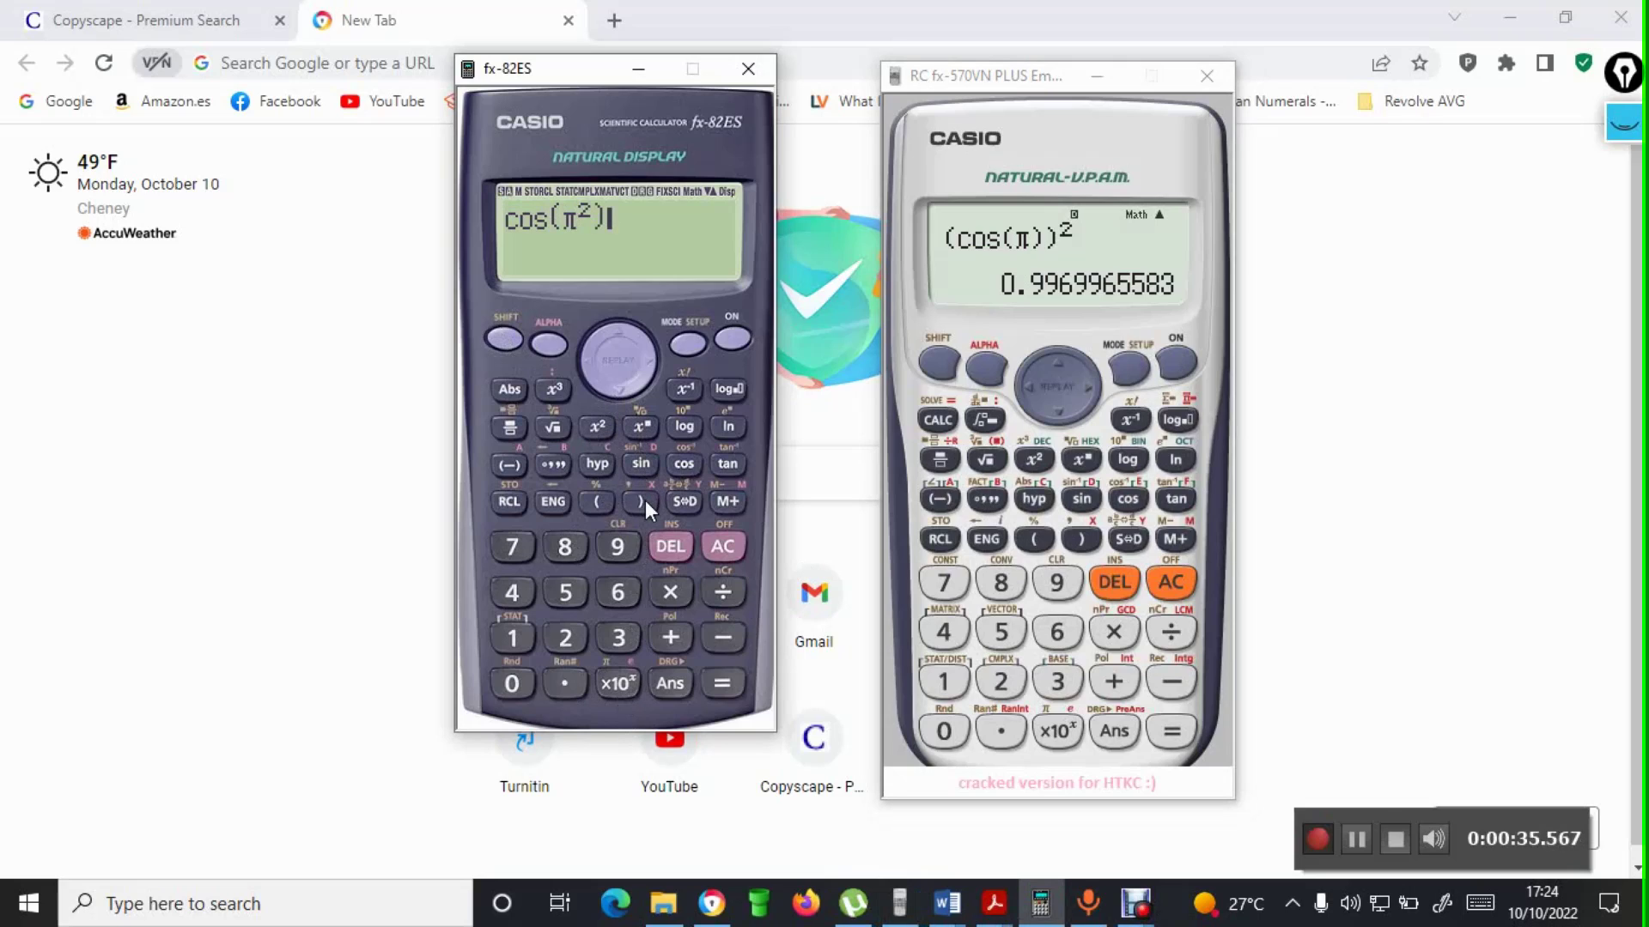
left_click(722, 684)
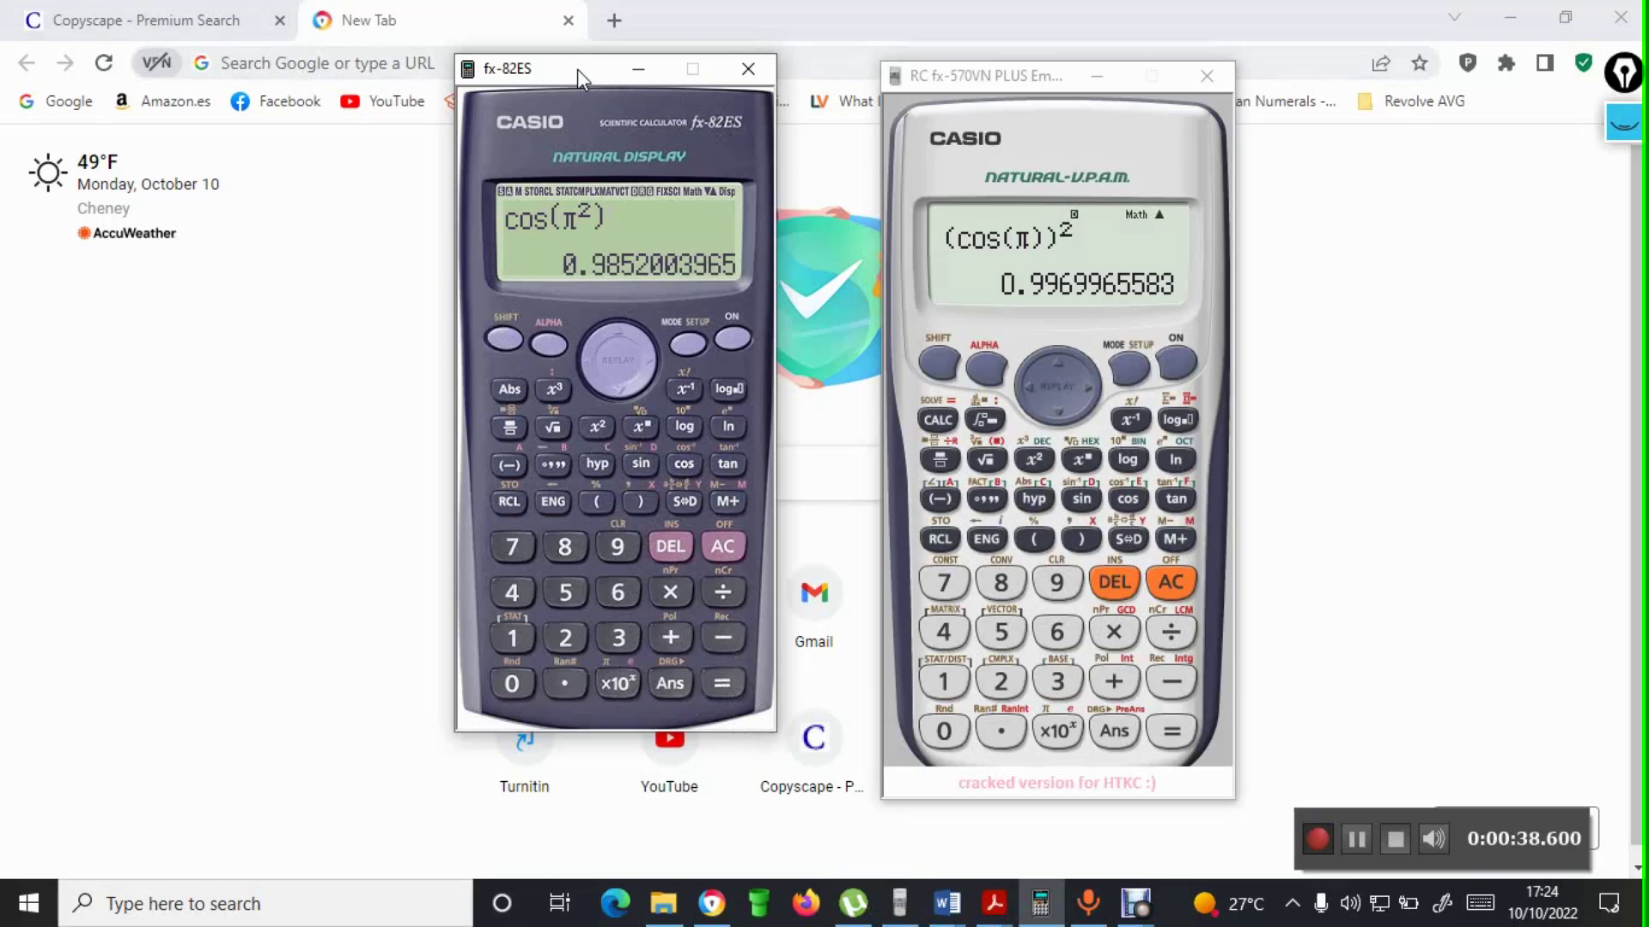
left_click_drag(575, 75, 633, 151)
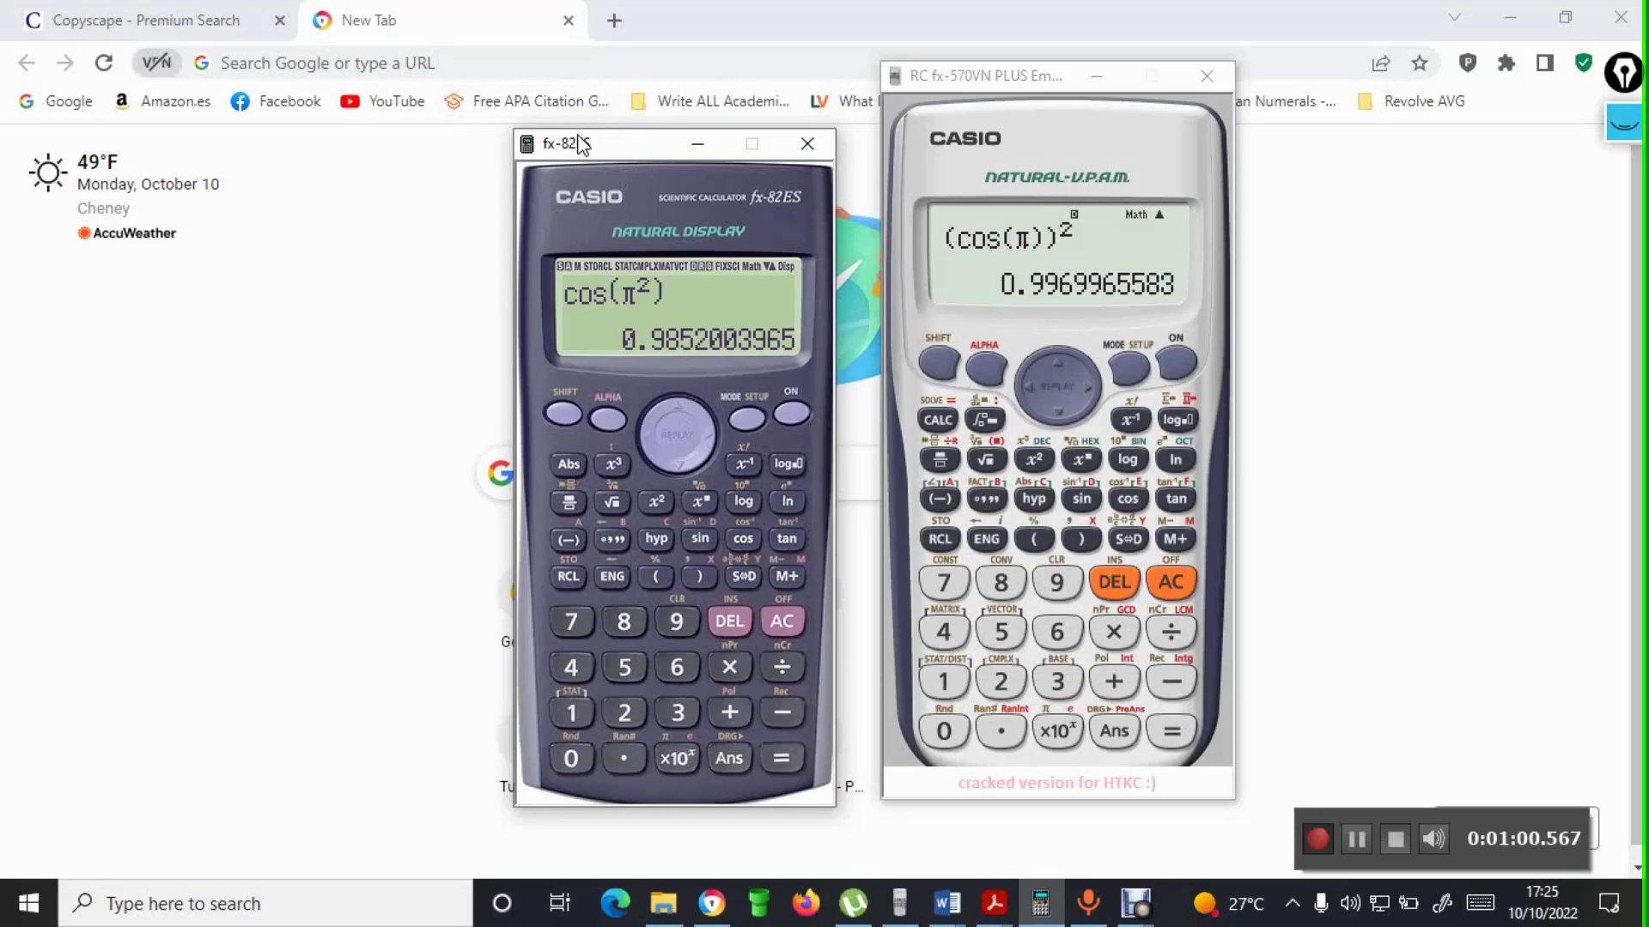
left_click_drag(580, 143, 493, 72)
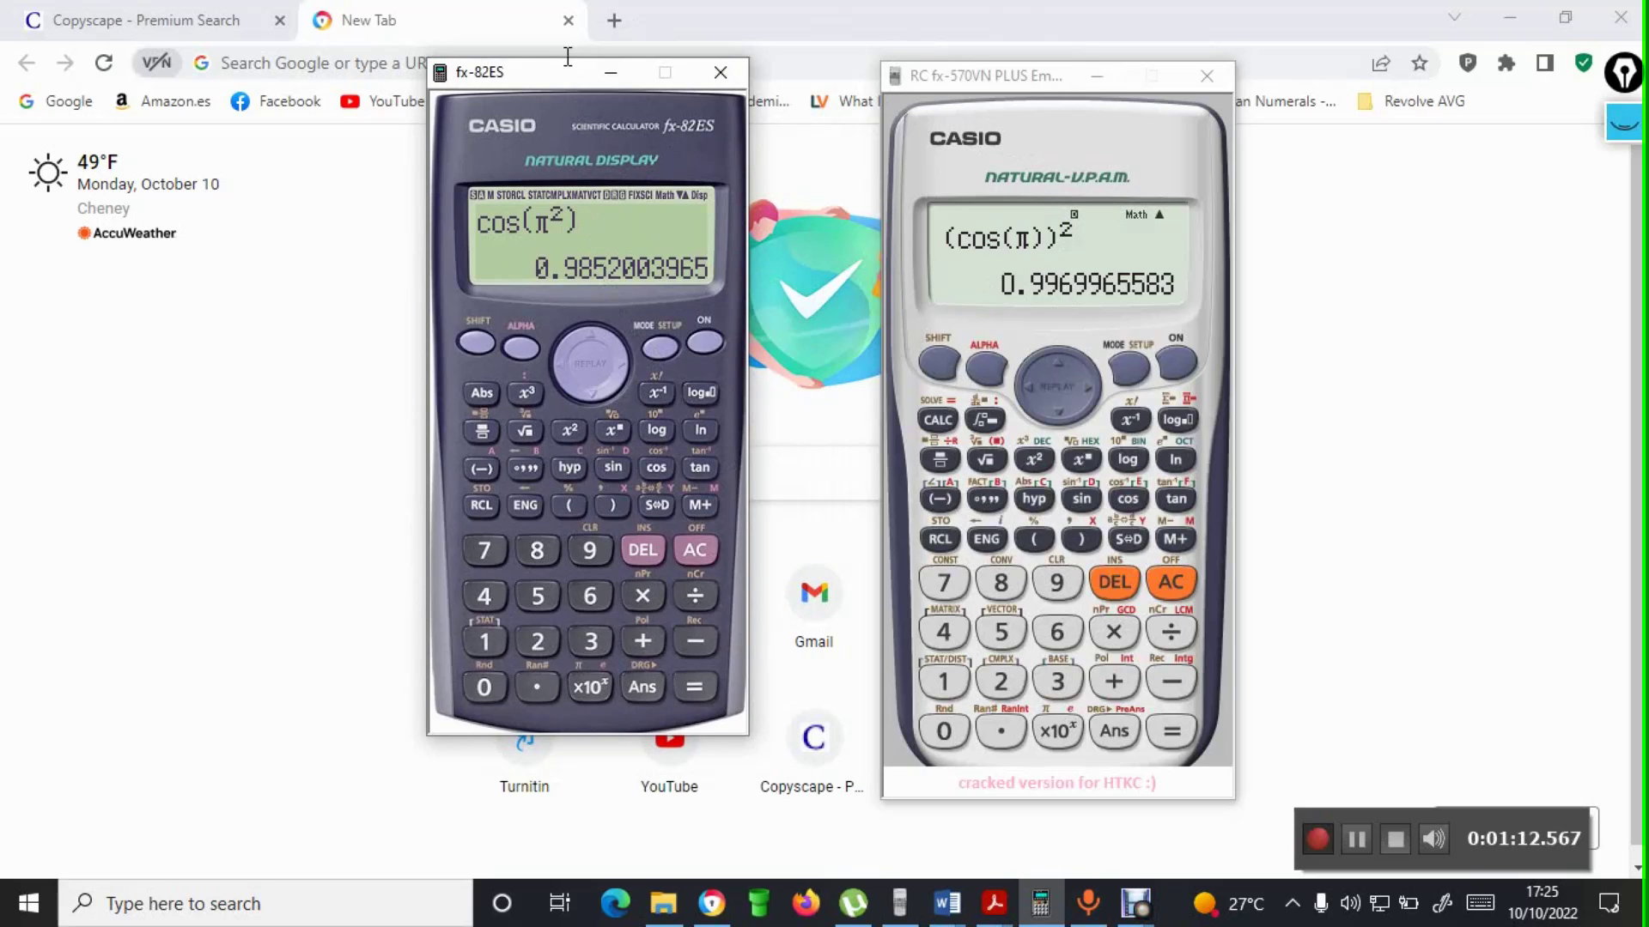
- Move the fx-82ES window next to the fx-570VN so both results are visible
left_click_drag(519, 69, 626, 100)
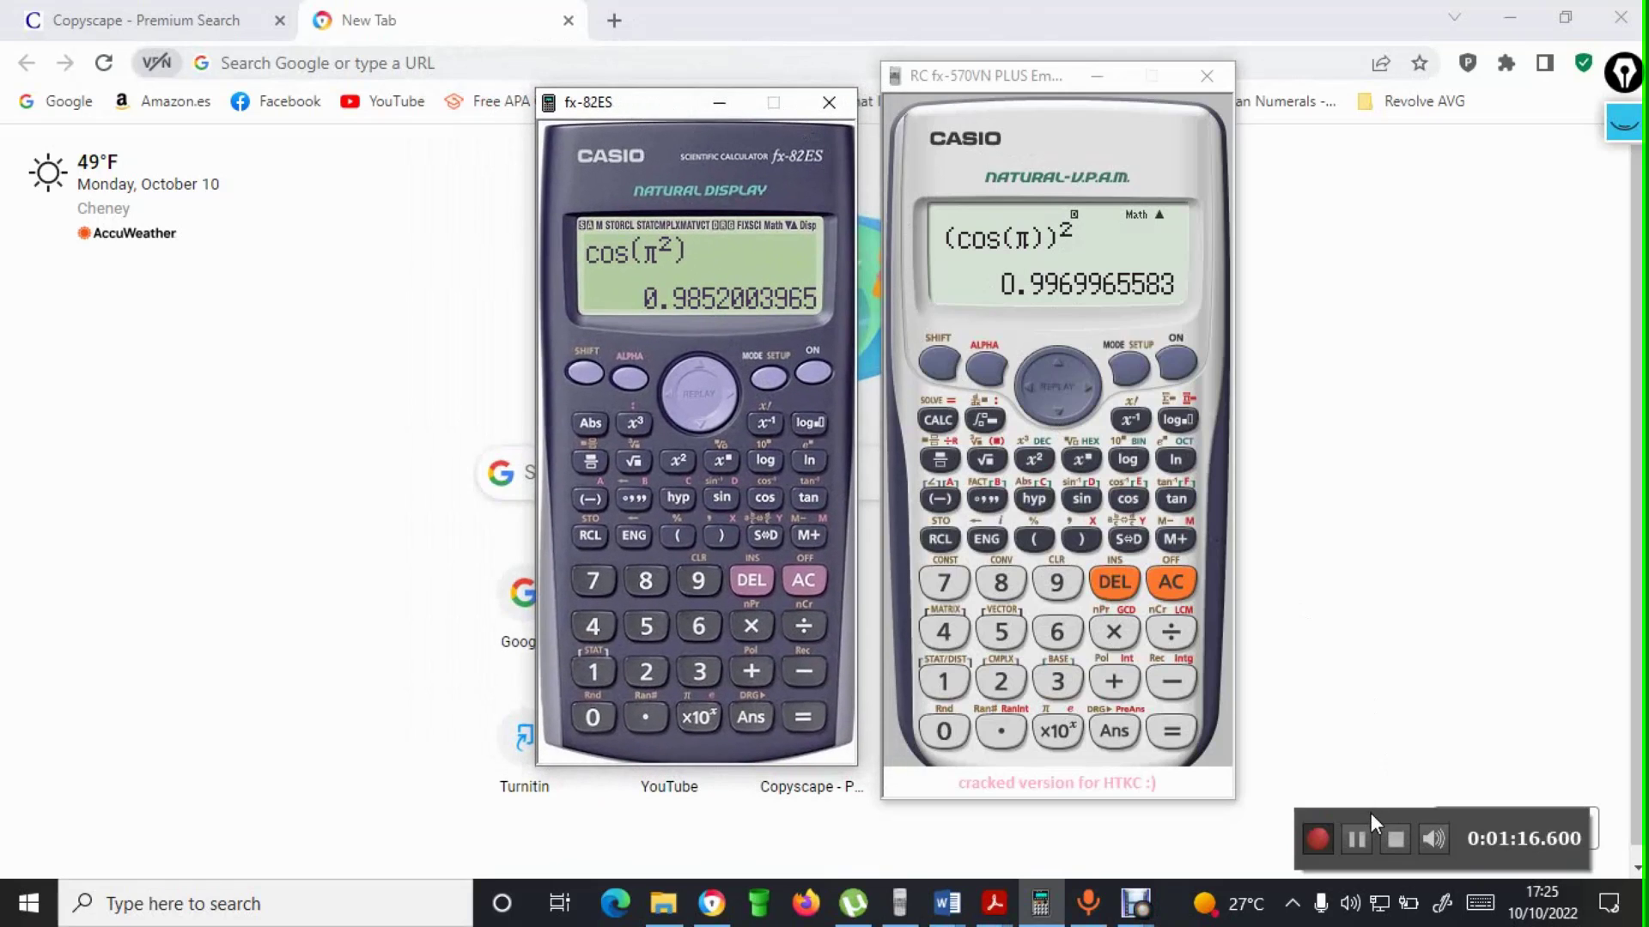